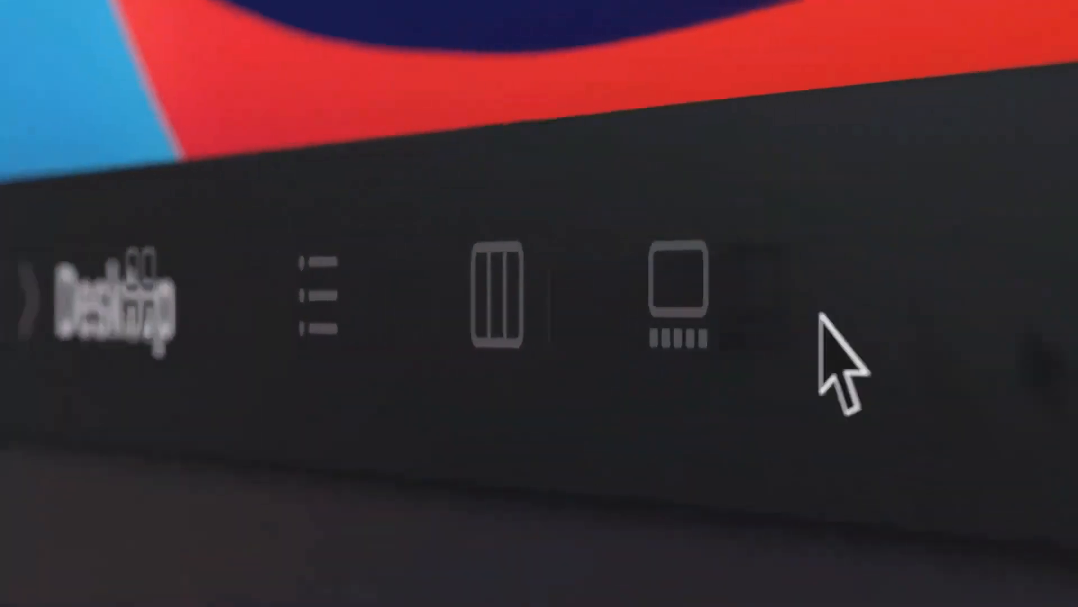
left_click(696, 284)
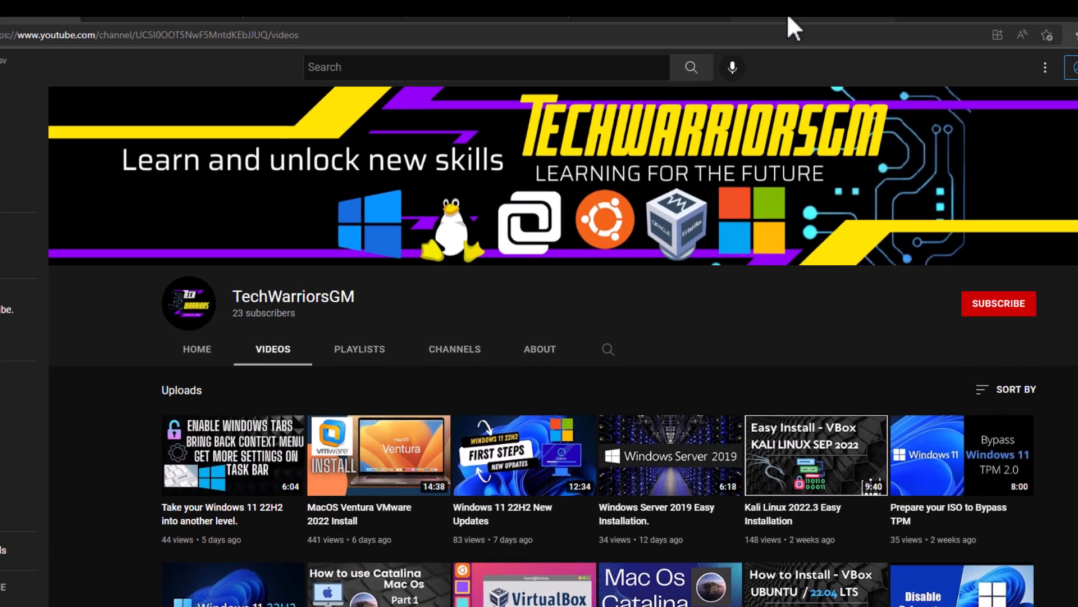
Try to download VMware Workstation 16.0 Player for Windows from the VMware download page.
left_click(787, 13)
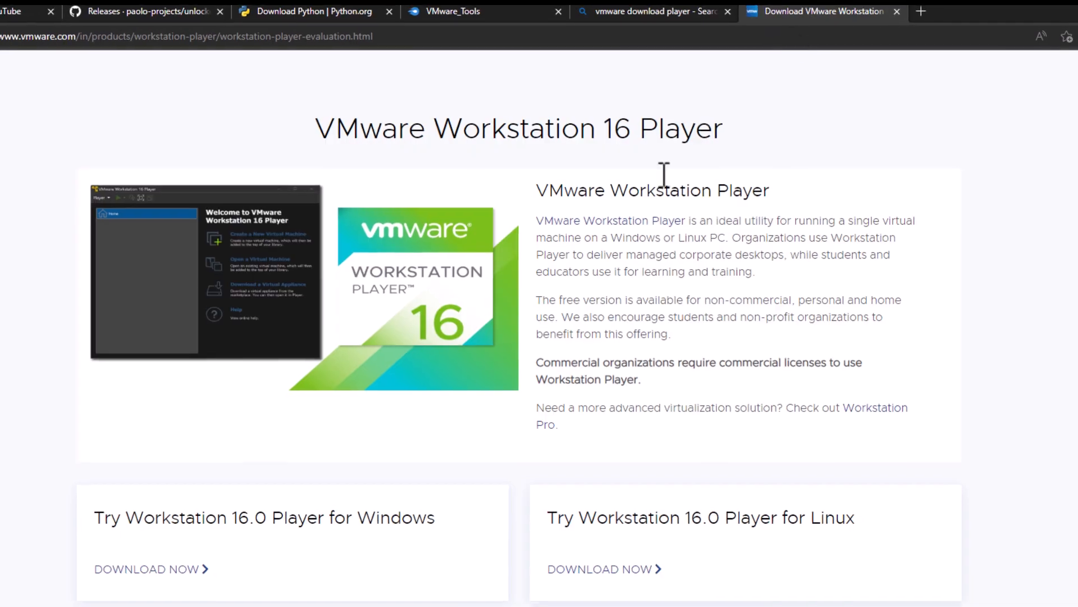
left_click_drag(364, 135, 620, 136)
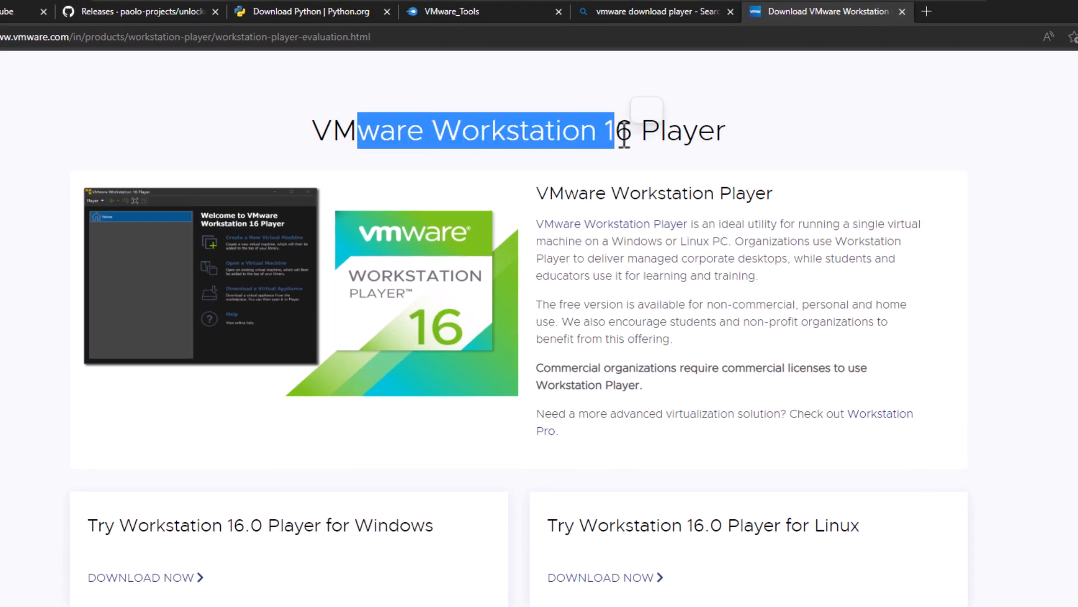
left_click(677, 137)
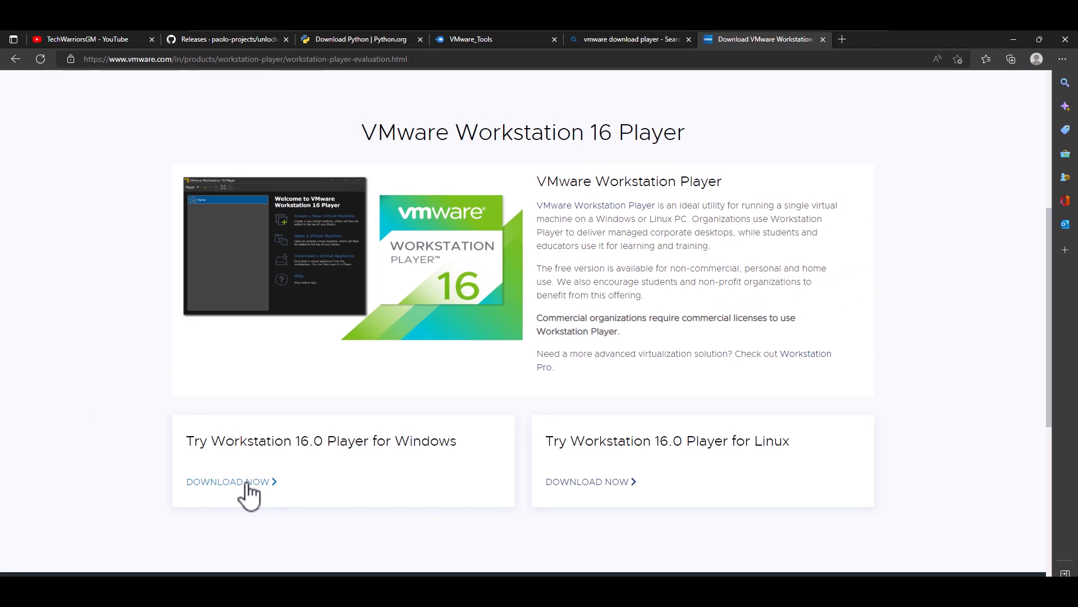
left_click(382, 539)
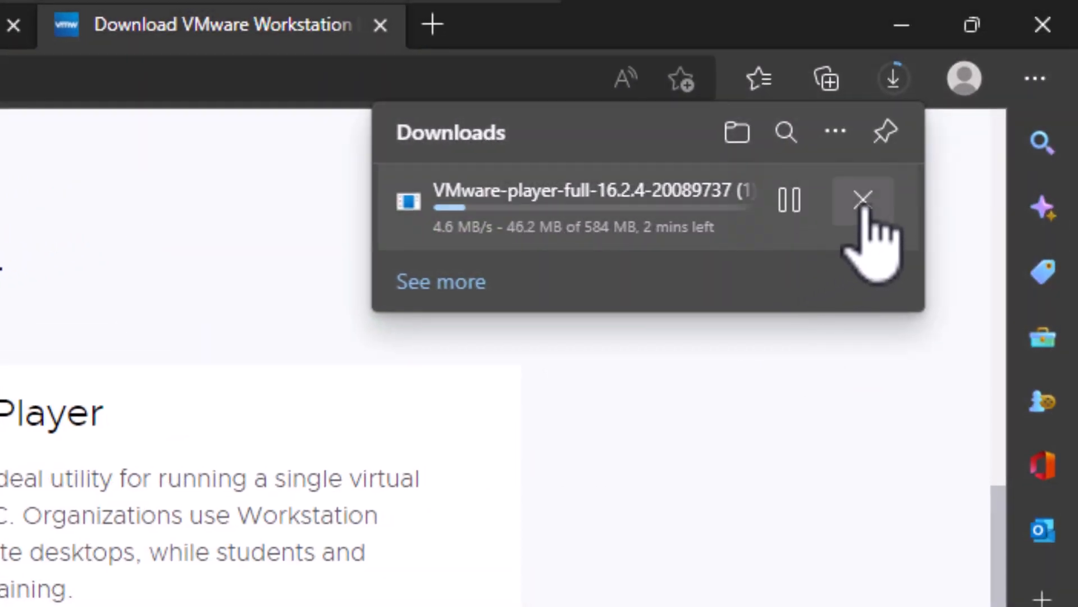
left_click(863, 200)
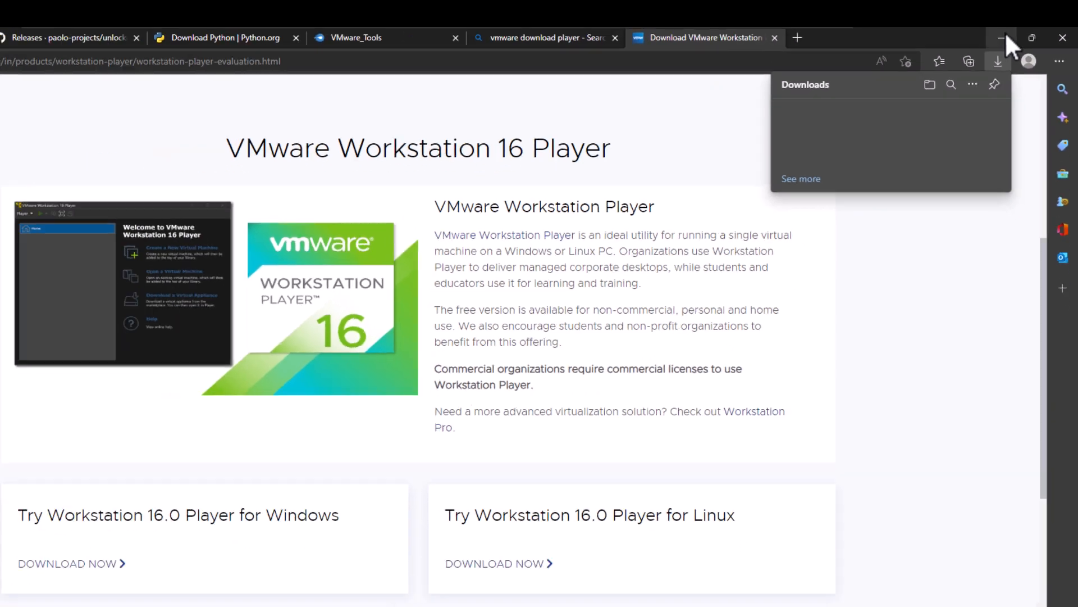
Switch to File Explorer, launch the VMware-player-full-16.2.4-20089737.exe installer from the Downloads folder, and allow it to make changes to the device.
left_click(1003, 37)
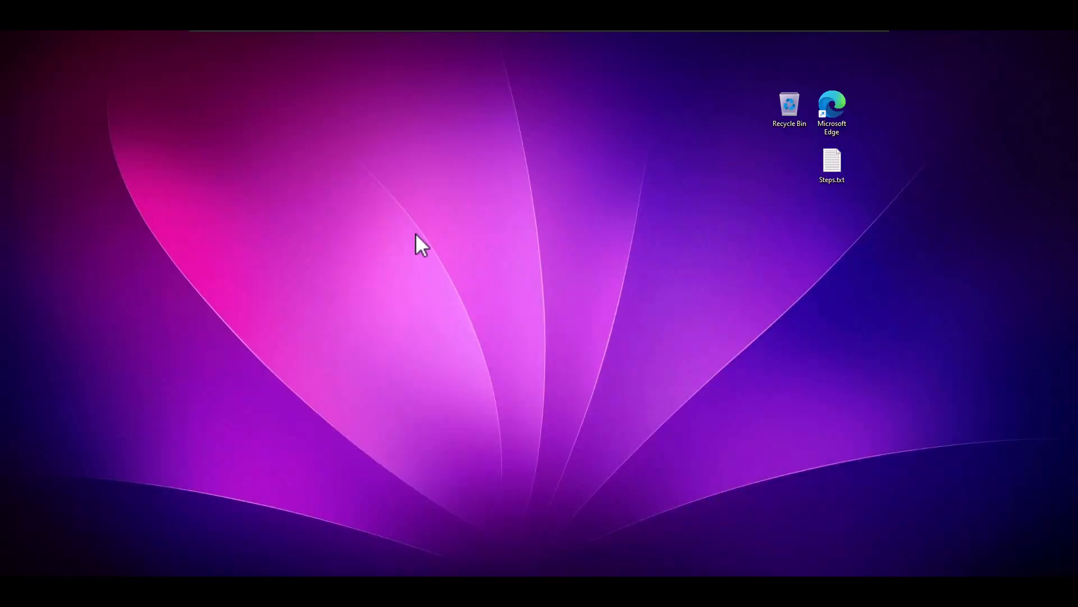
key("super+e")
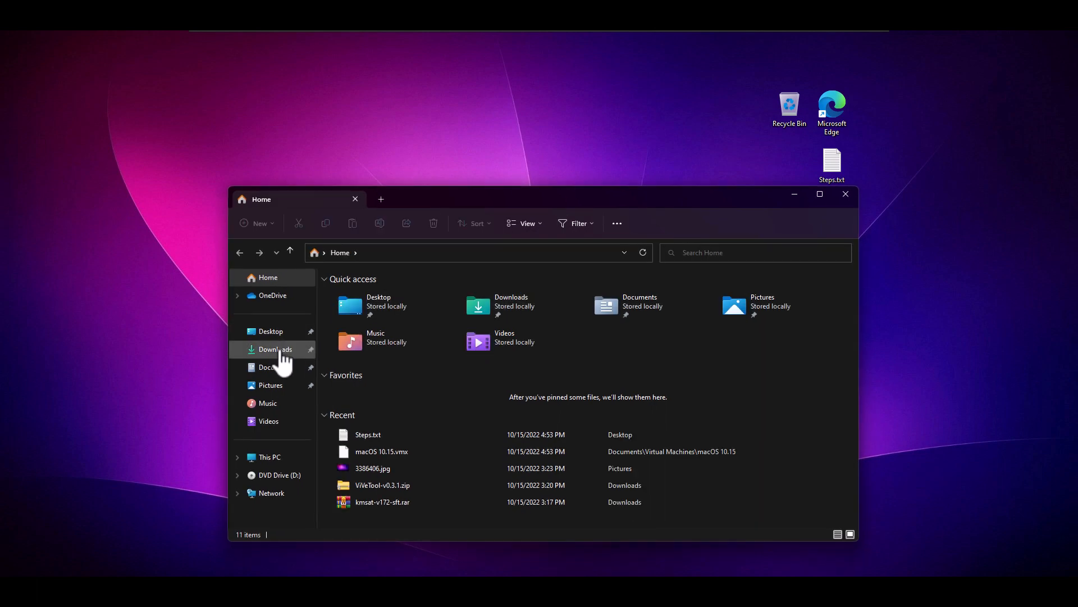
left_click(279, 351)
left_click(750, 347)
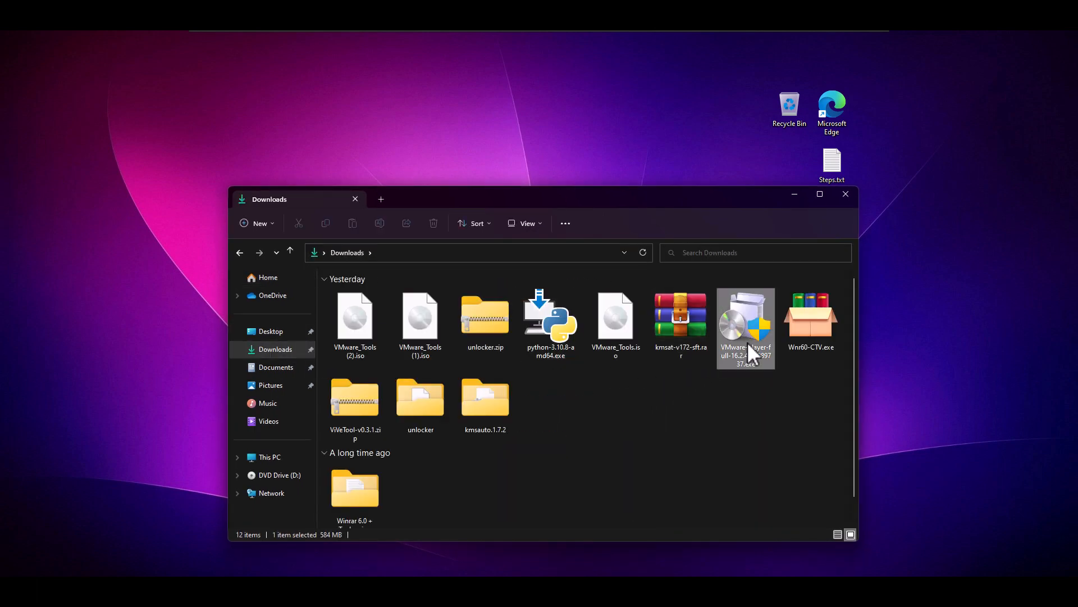
right_click(747, 342)
left_click(790, 292)
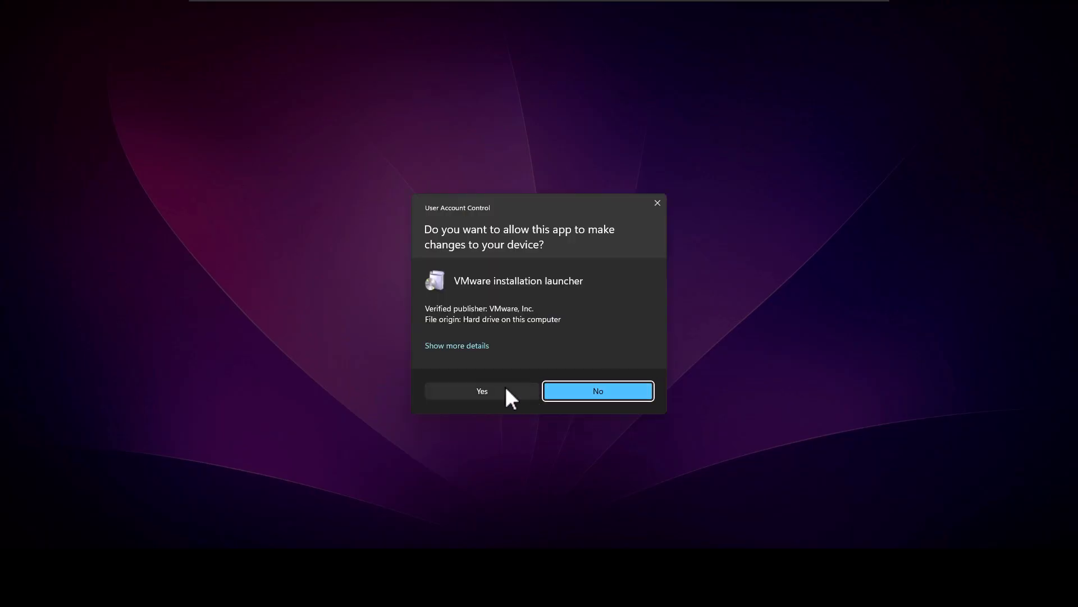
left_click(505, 388)
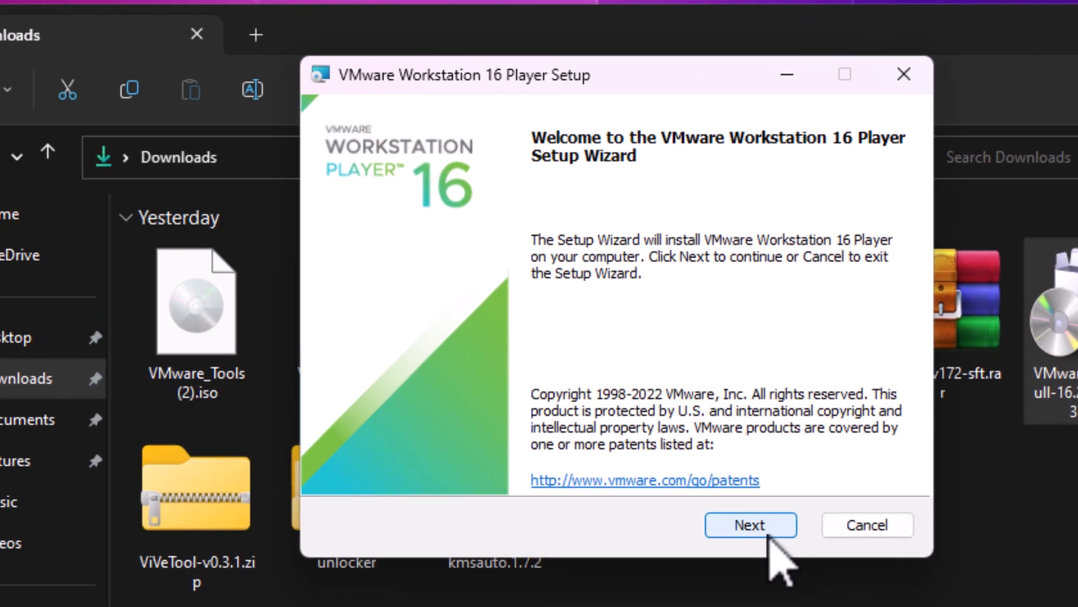
Accept the license agreement and install VMware Workstation 16 Player with the default setup options.
left_click(750, 525)
left_click(350, 464)
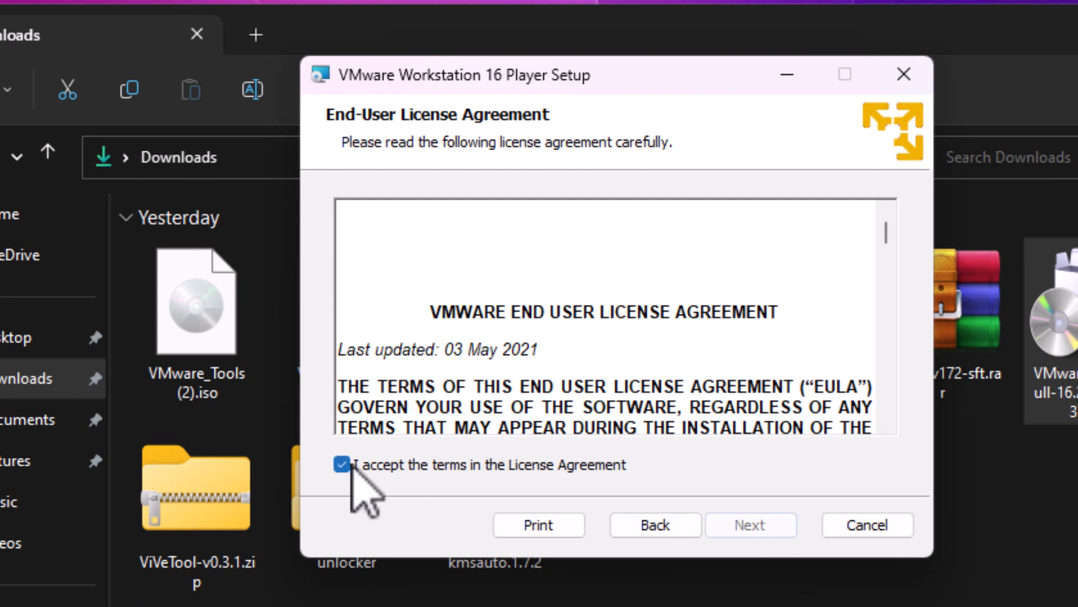
left_click(765, 531)
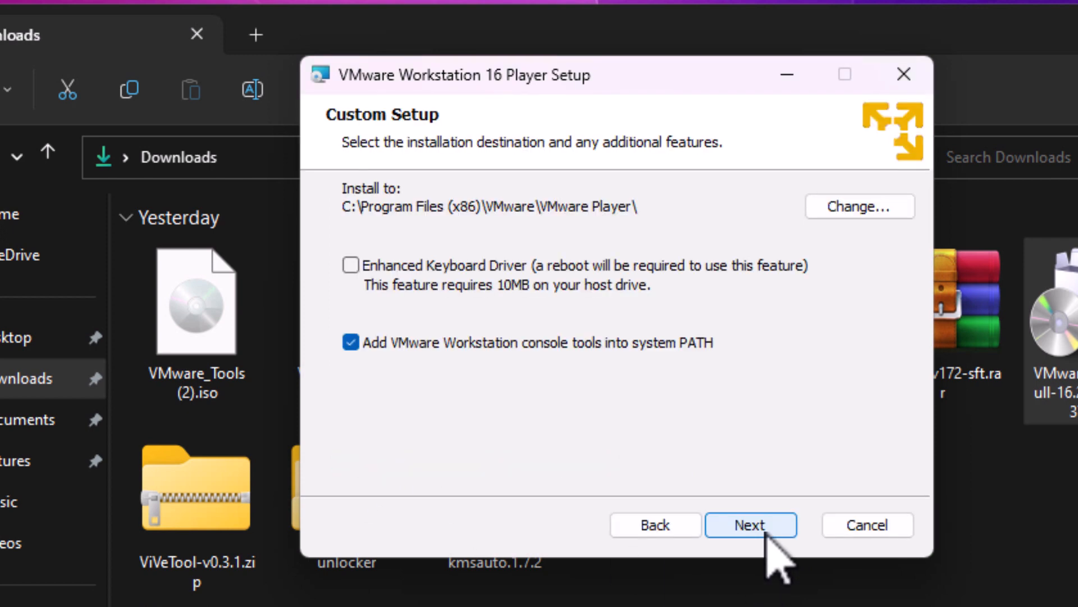
left_click(765, 531)
left_click(770, 533)
left_click(770, 531)
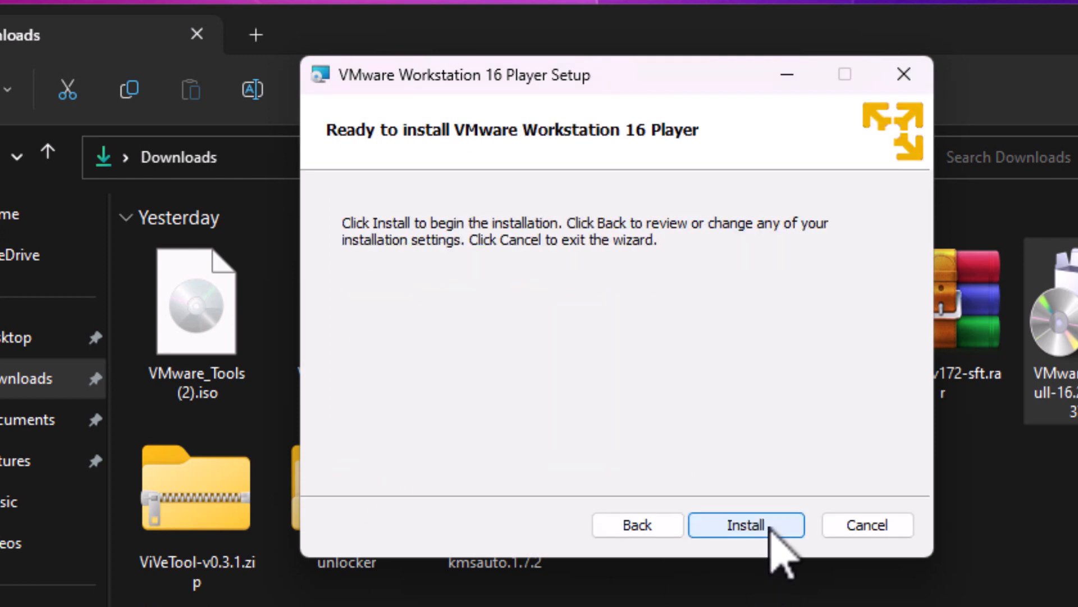
left_click(770, 531)
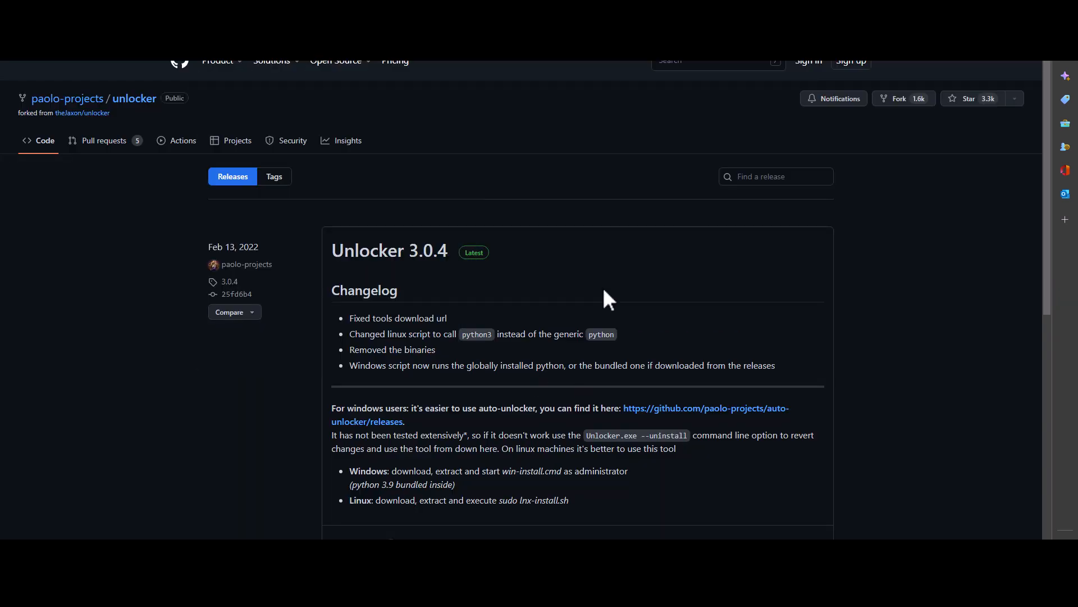
Examine the Unlocker 3.0.4 and 3.0.3 release notes and installation instructions on the GitHub releases page in the browser.
scroll(466, 388, "down", 3)
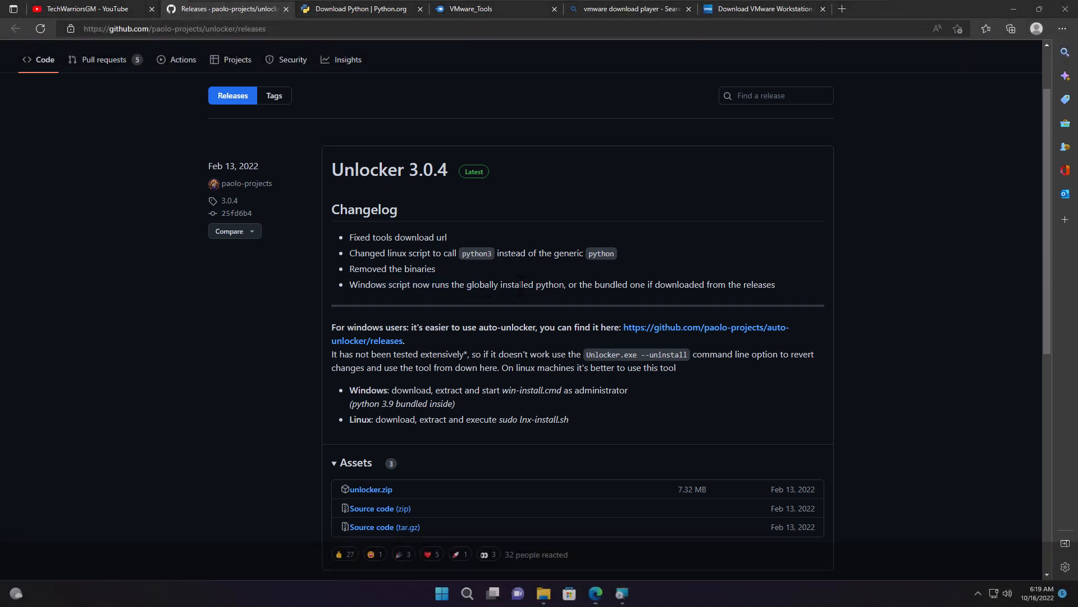
double_click(550, 285)
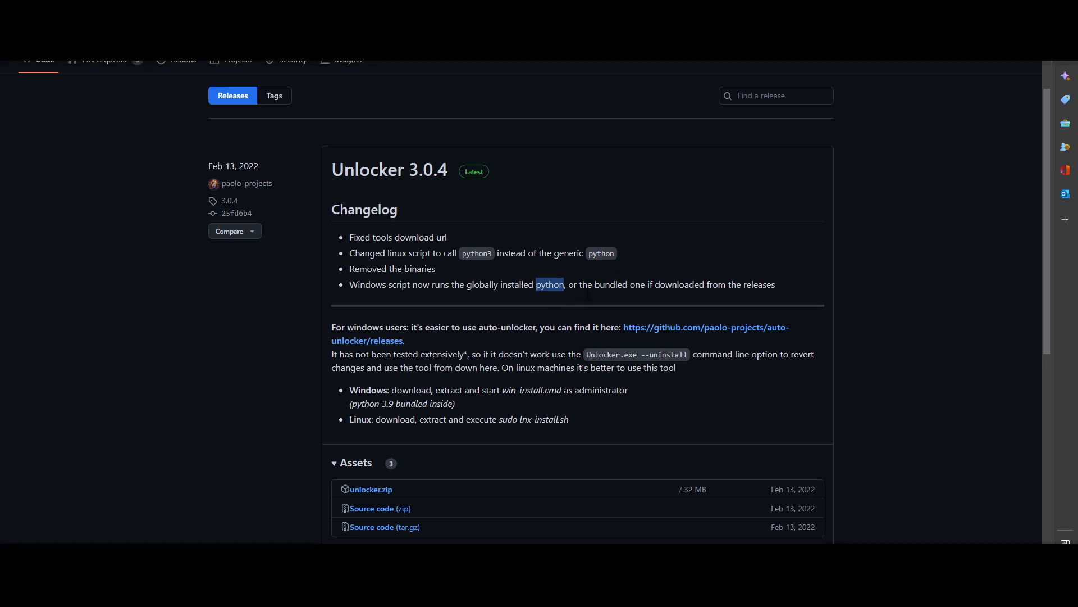
left_click_drag(502, 389, 547, 393)
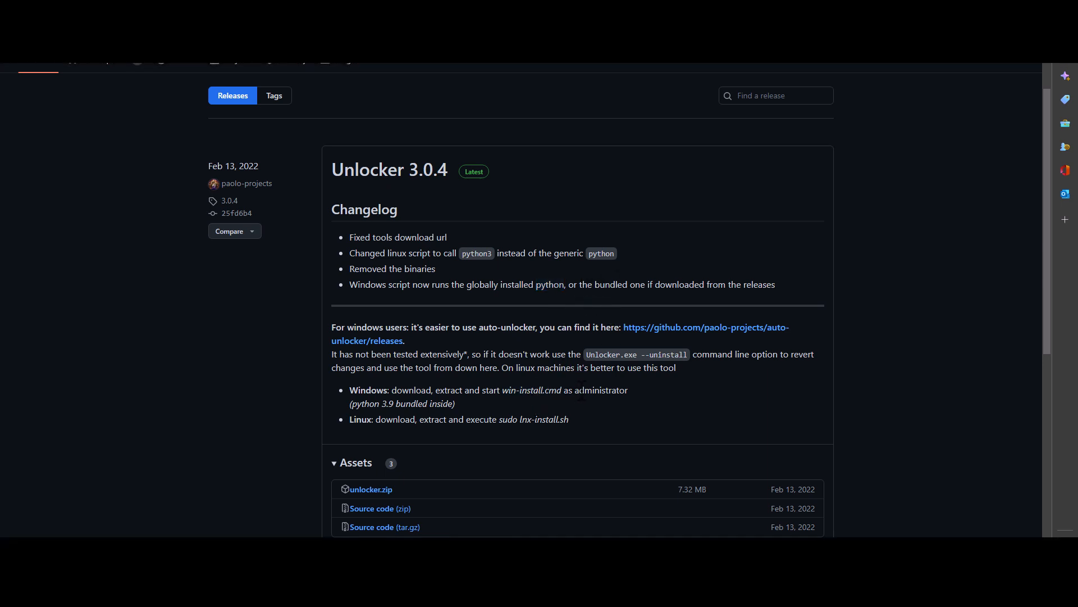
scroll(582, 390, "down", 7)
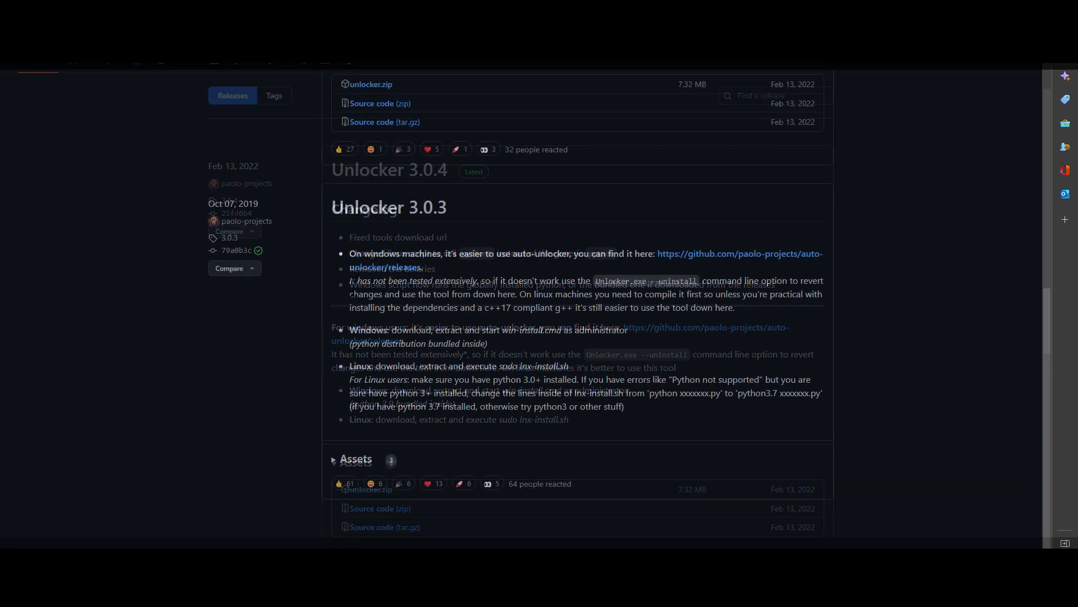
left_click_drag(789, 281, 490, 294)
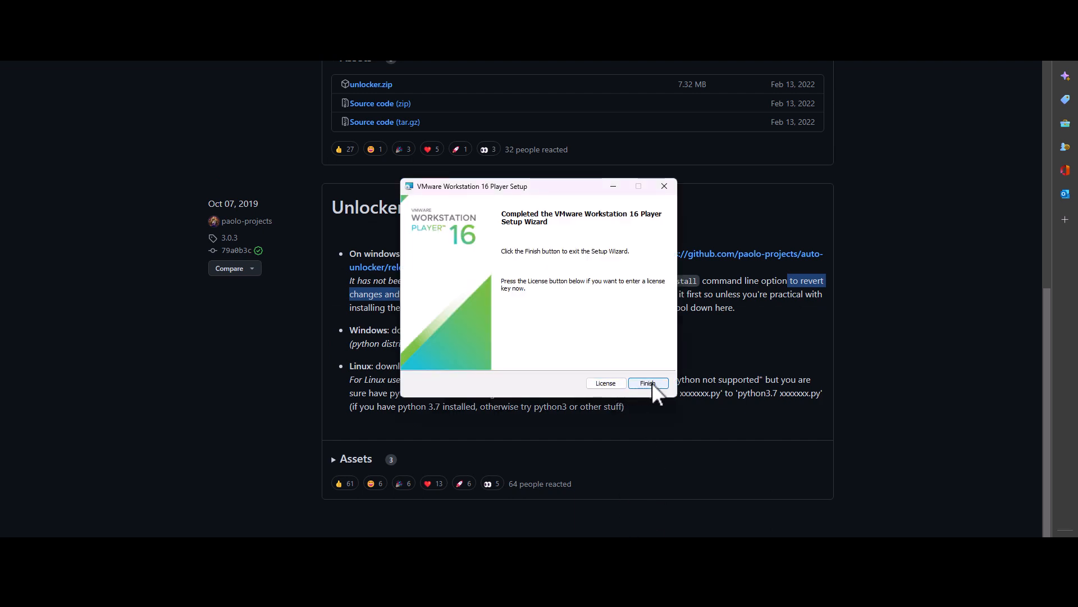
Finish the VMware Workstation 16 Player setup wizard, switch to VMware Workstation 16 Player, and maximize its window.
left_click(647, 383)
scroll(475, 336, "up", 4)
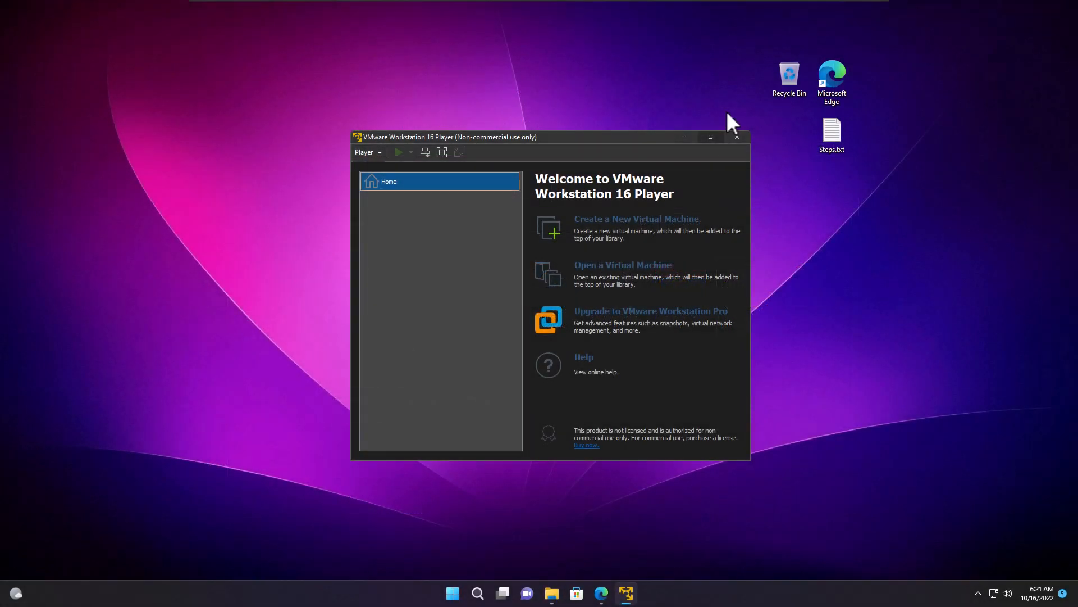
mouse_move(714, 142)
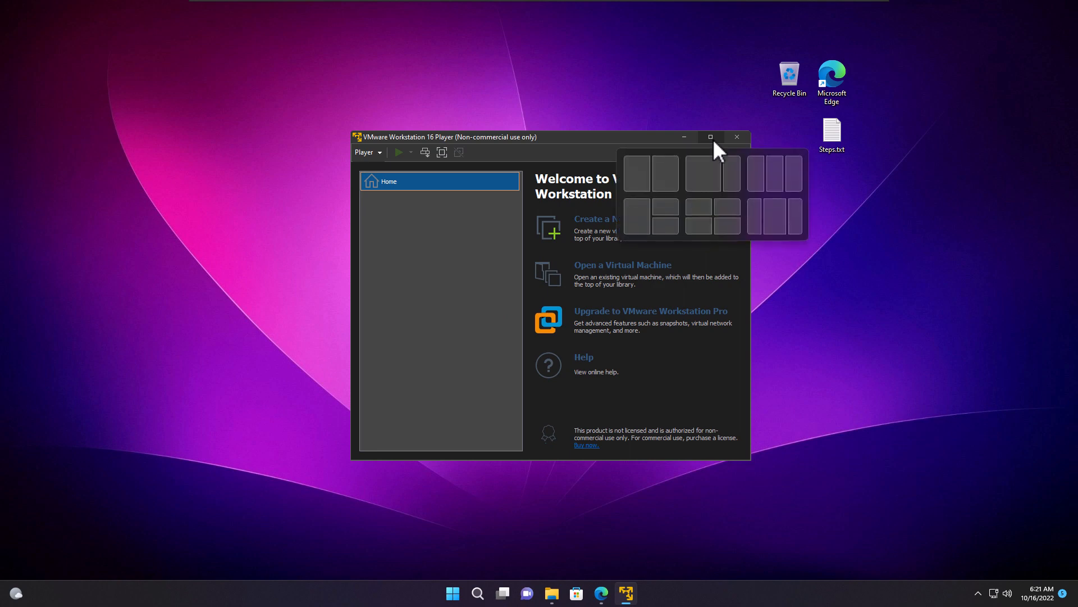
left_click(711, 138)
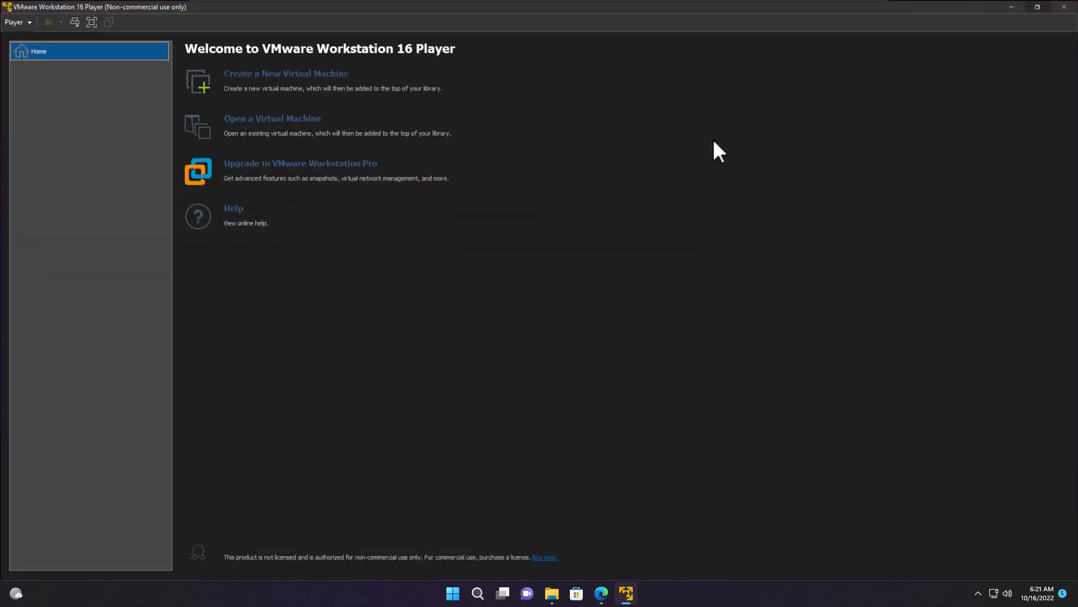
Check which guest operating systems the New Virtual Machine wizard offers, and cancel the wizard without creating a machine.
left_click(332, 80)
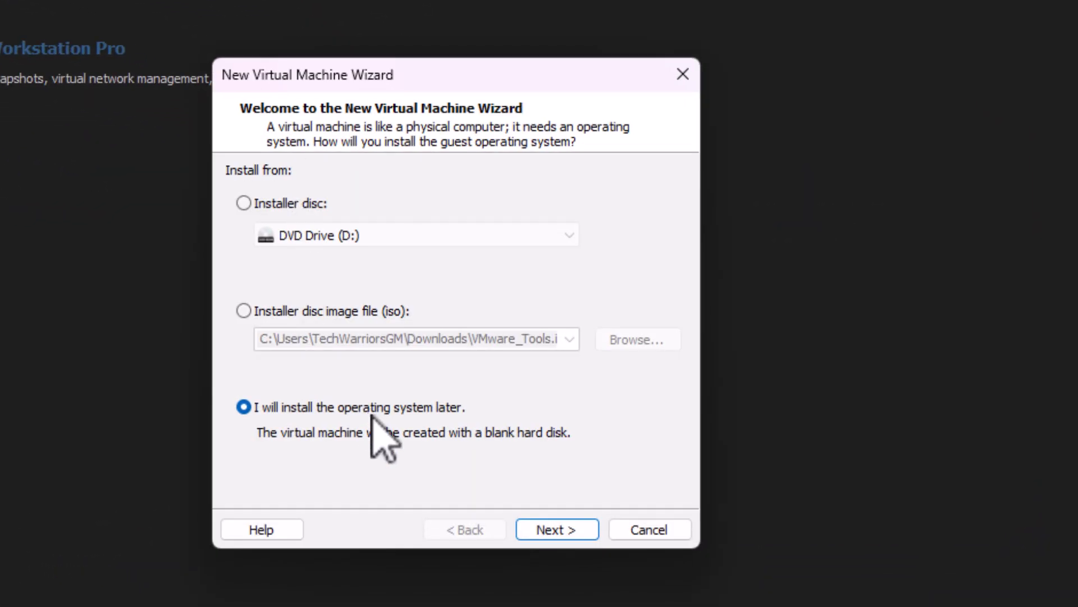
left_click(561, 528)
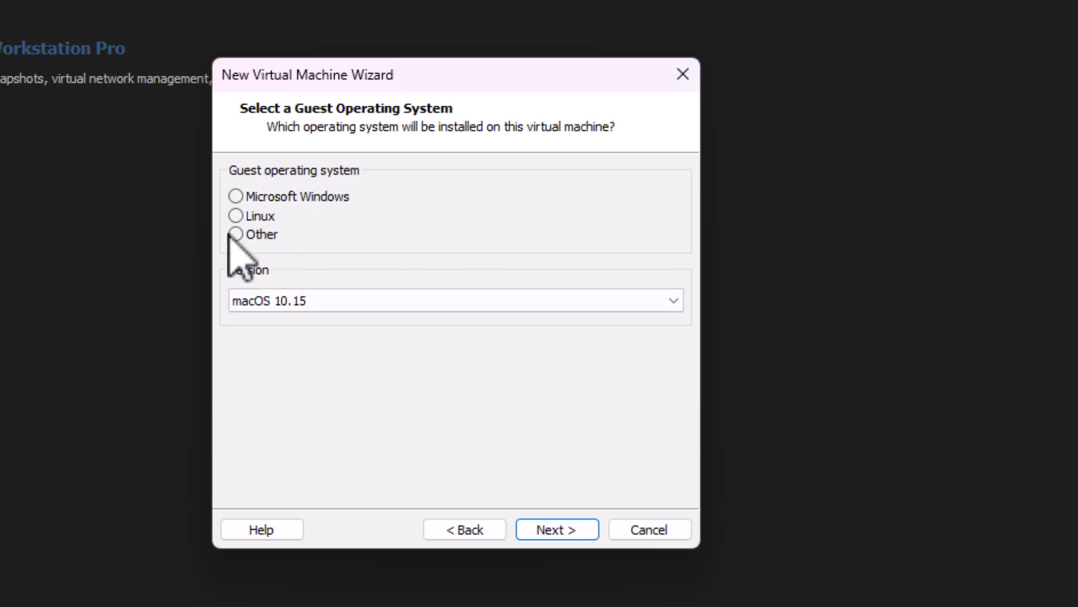
left_click(649, 530)
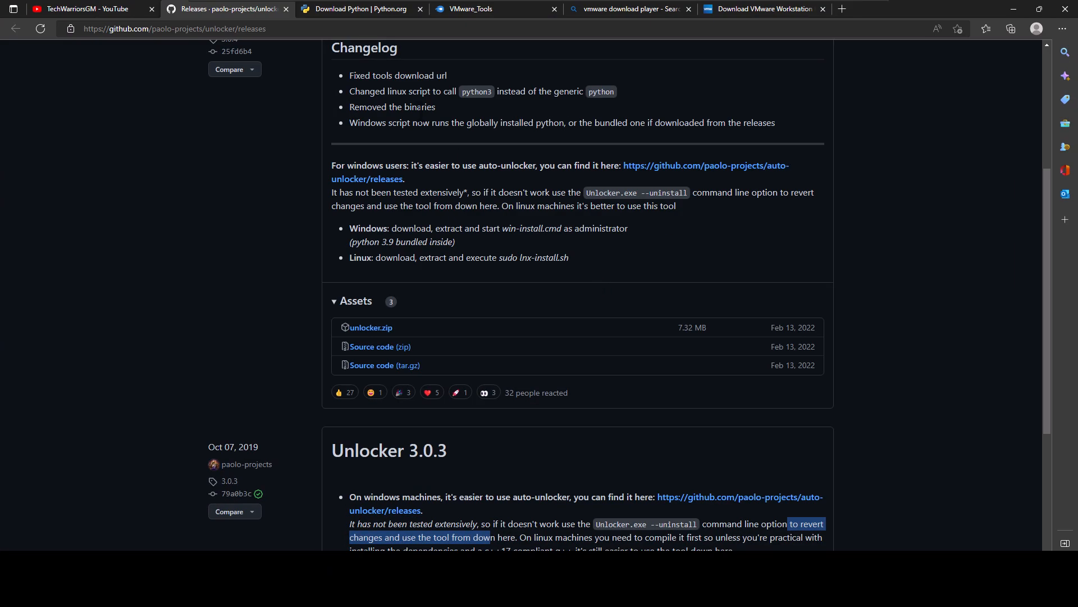
Switch to the browser, download Python 3.10.8 from python.org, and run its installer from the Downloads folder as administrator.
left_click(365, 9)
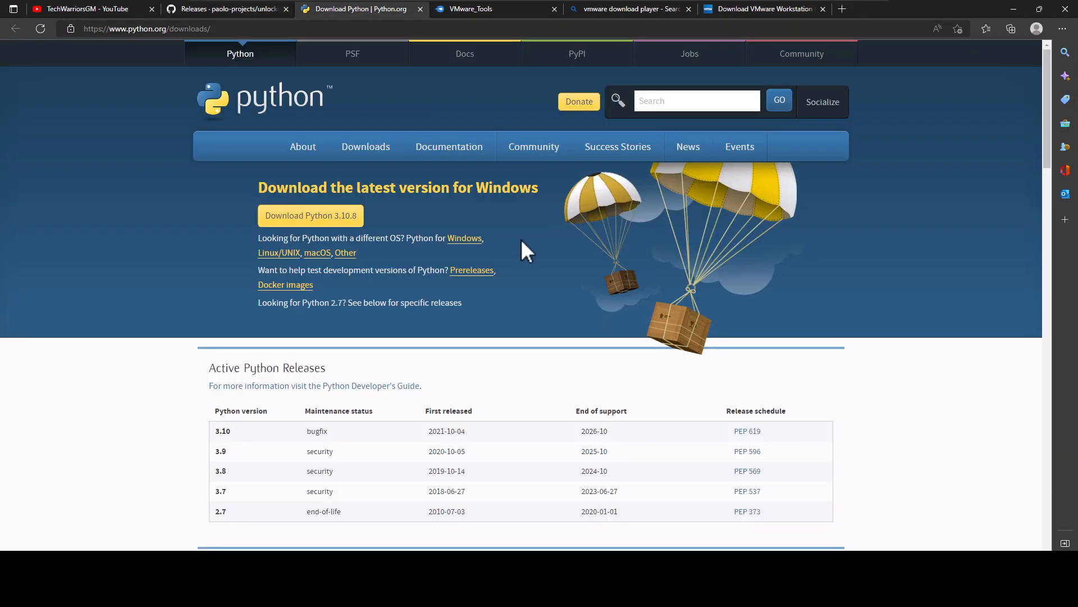
left_click(346, 222)
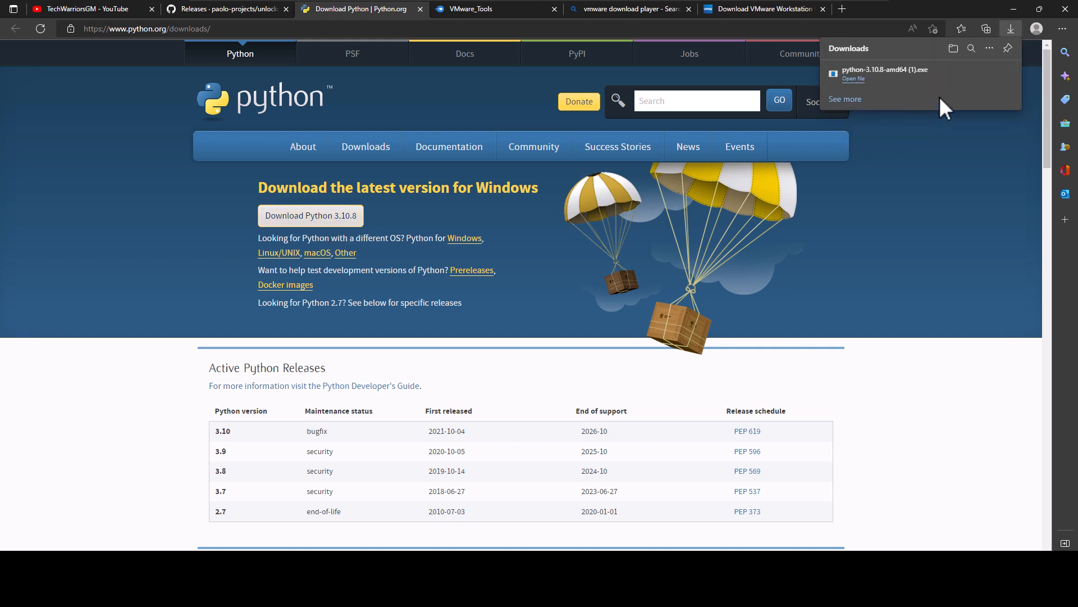
left_click(556, 592)
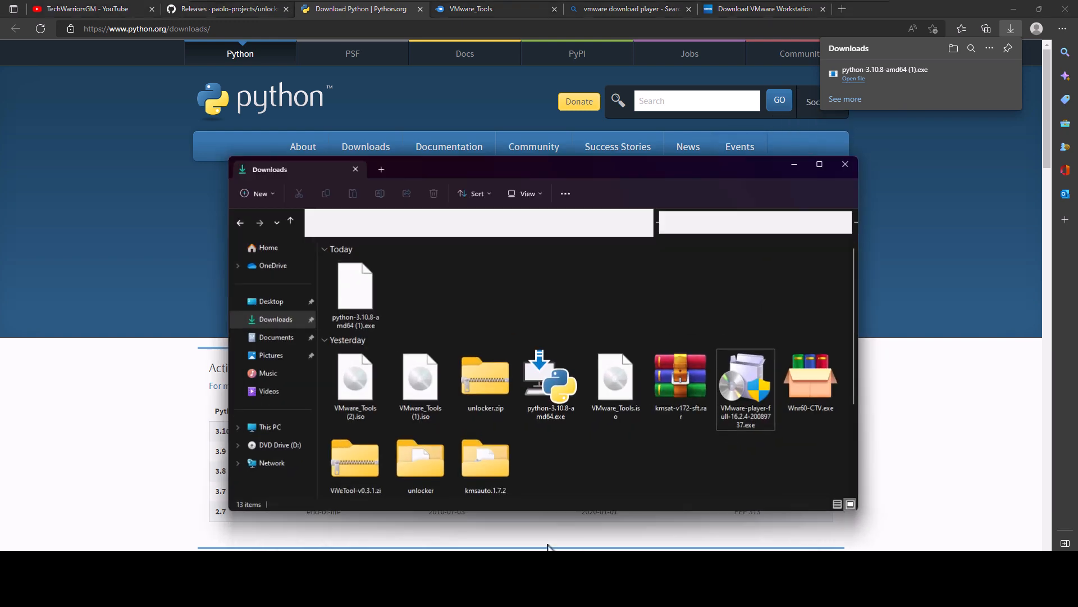
left_click(820, 163)
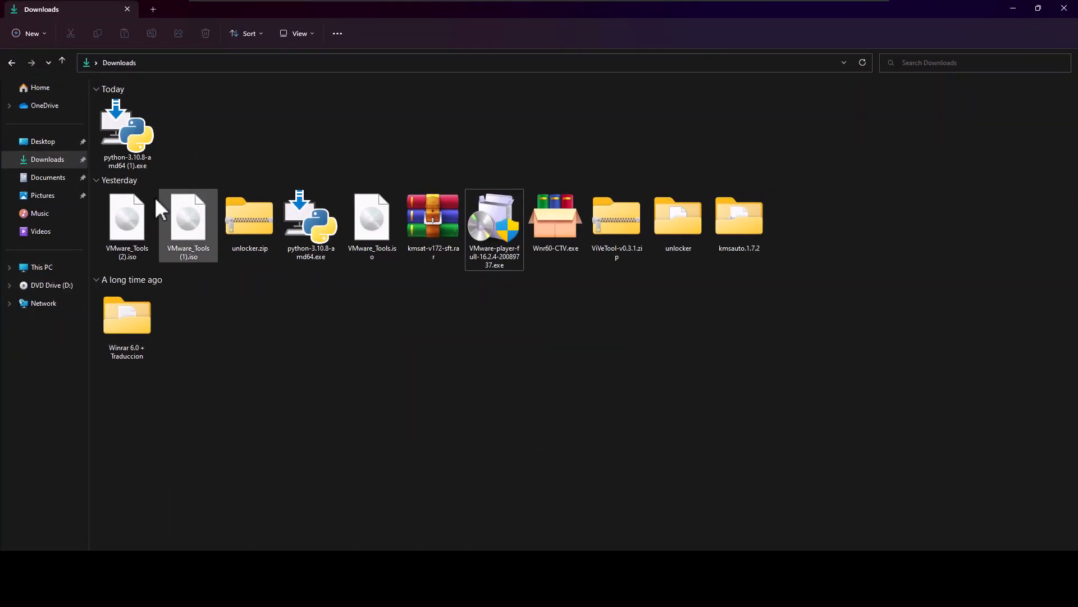
right_click(111, 163)
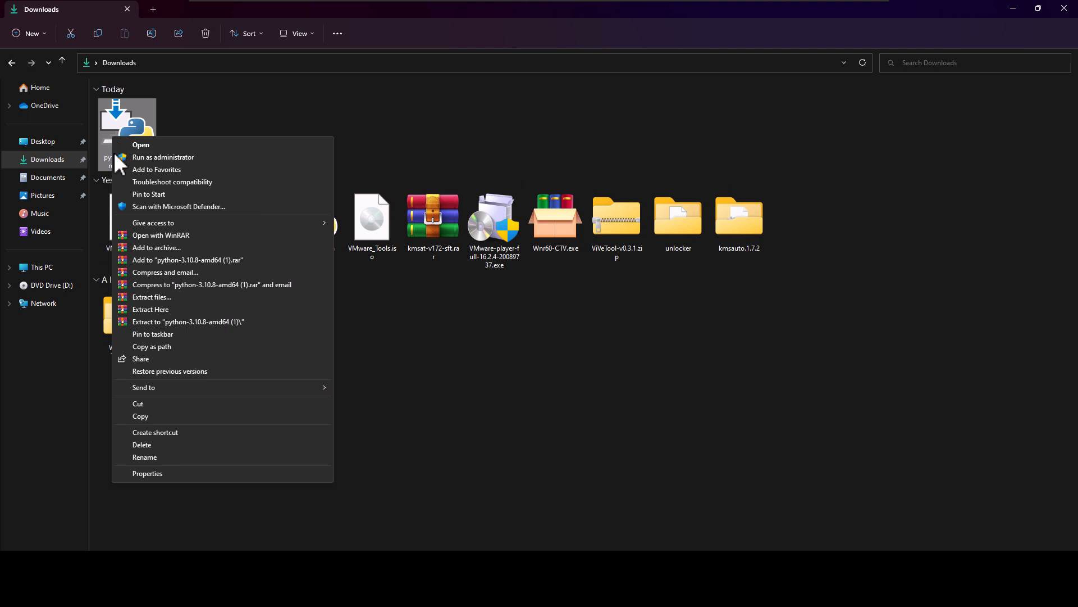
left_click(122, 158)
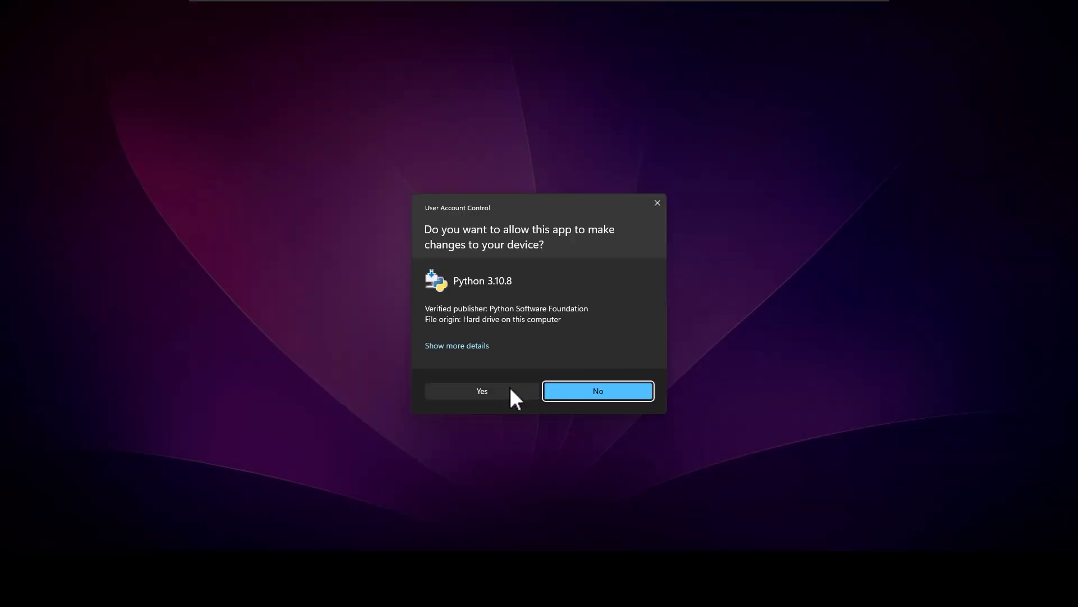
left_click(510, 391)
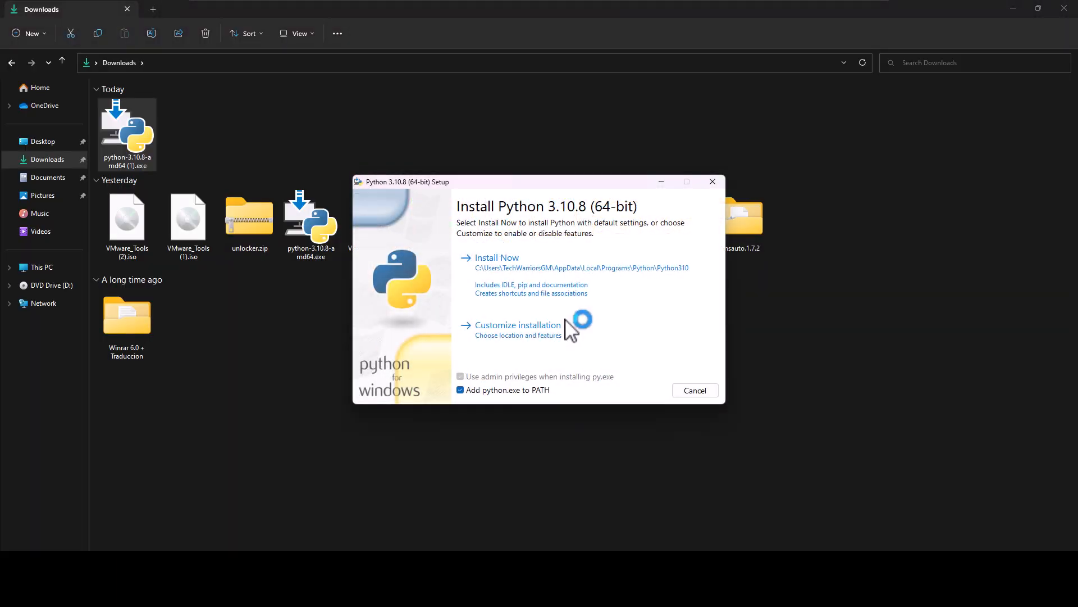
Install Python 3.10.8 (64-bit) with the default settings and close the setup.
left_click(521, 264)
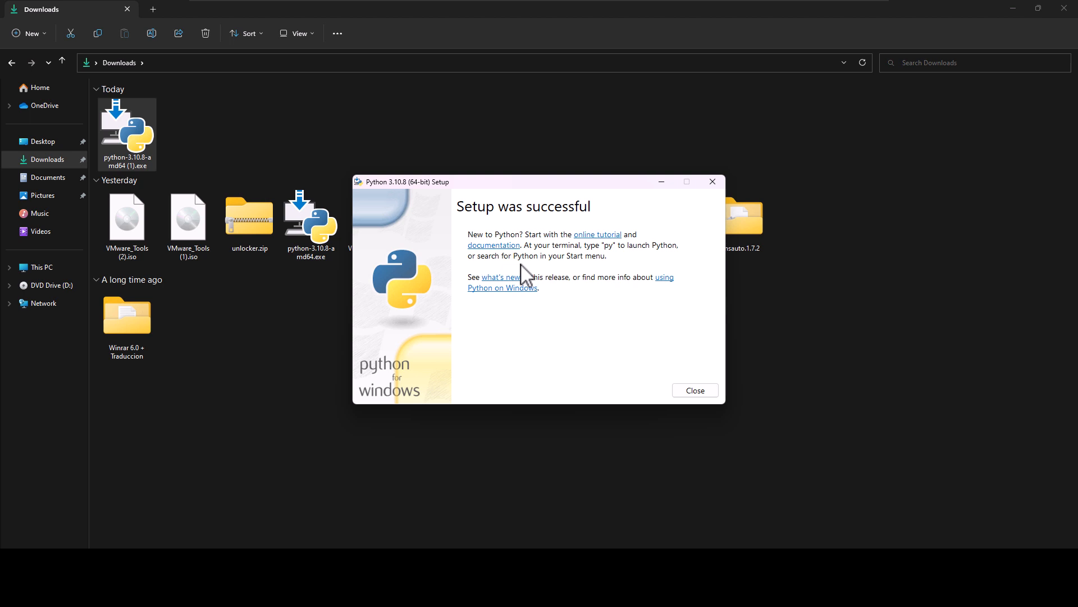
left_click(693, 391)
left_click(623, 390)
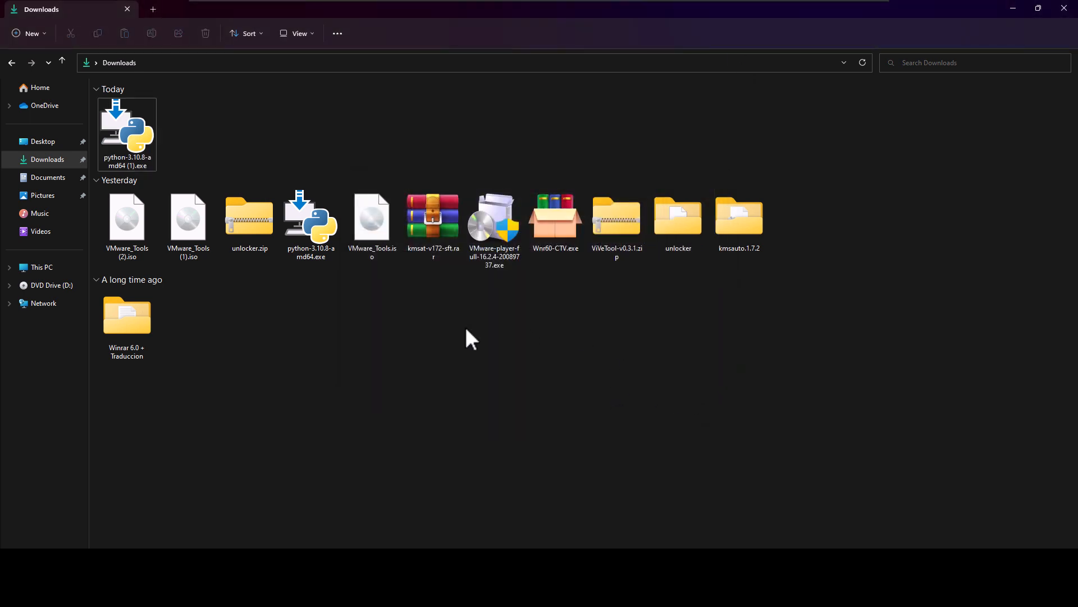
Extract unlocker.zip in the Downloads folder and open the extracted unlocker folder.
left_click(244, 231)
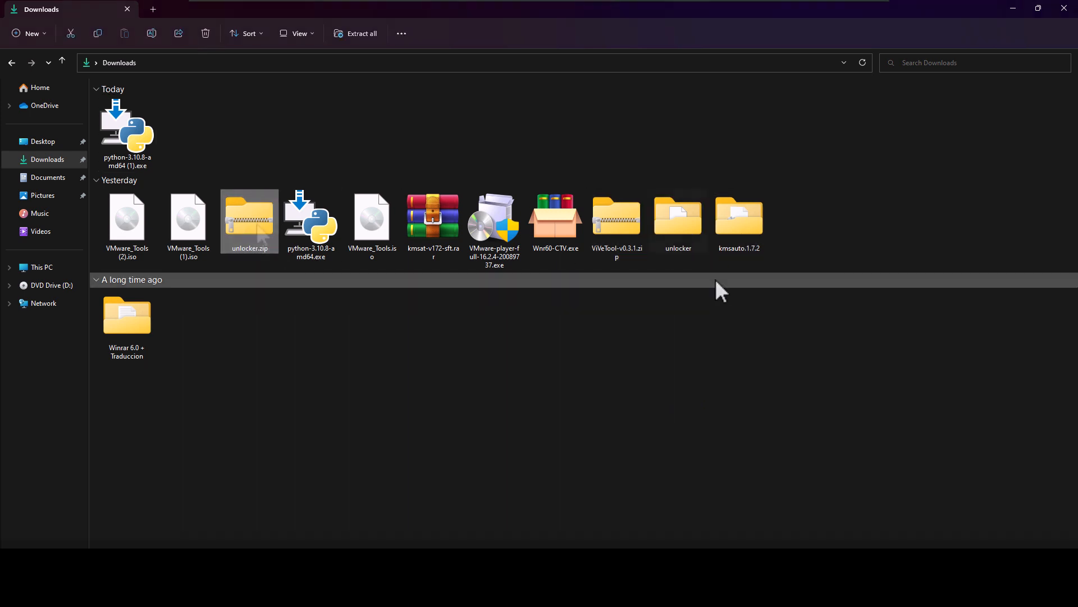
right_click(255, 222)
left_click(329, 357)
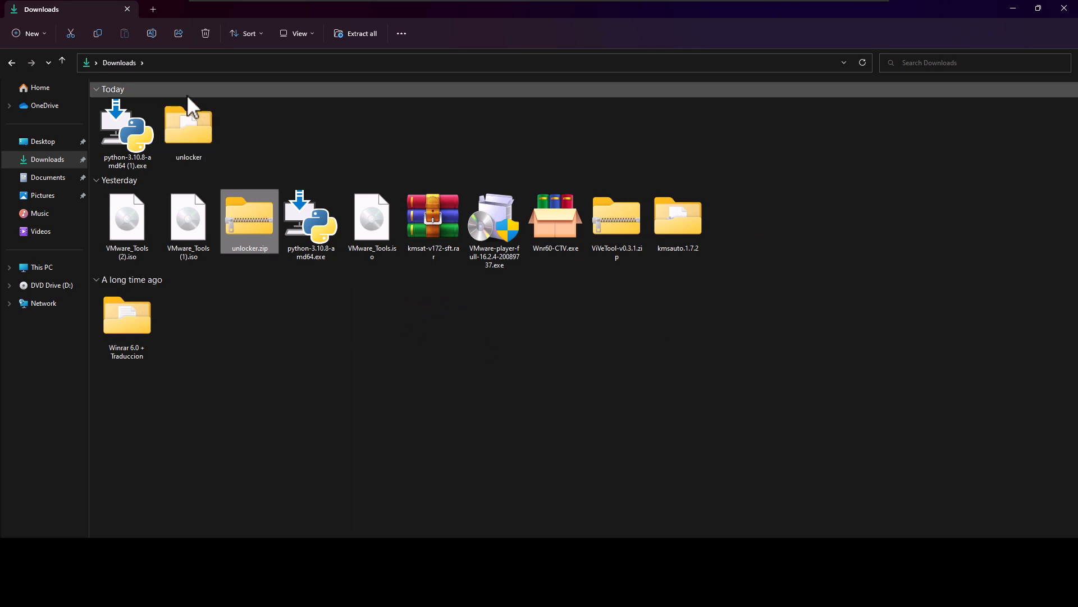
double_click(187, 110)
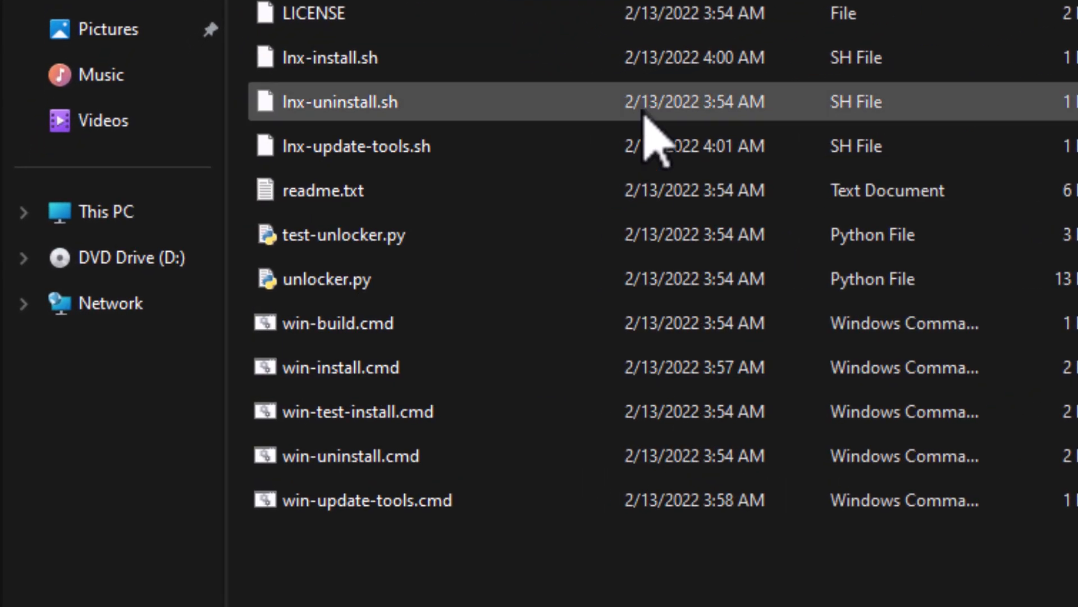
Run win-install.cmd from the unlocker folder as administrator and allow the Windows Command Processor to make changes.
left_click(259, 355)
right_click(303, 376)
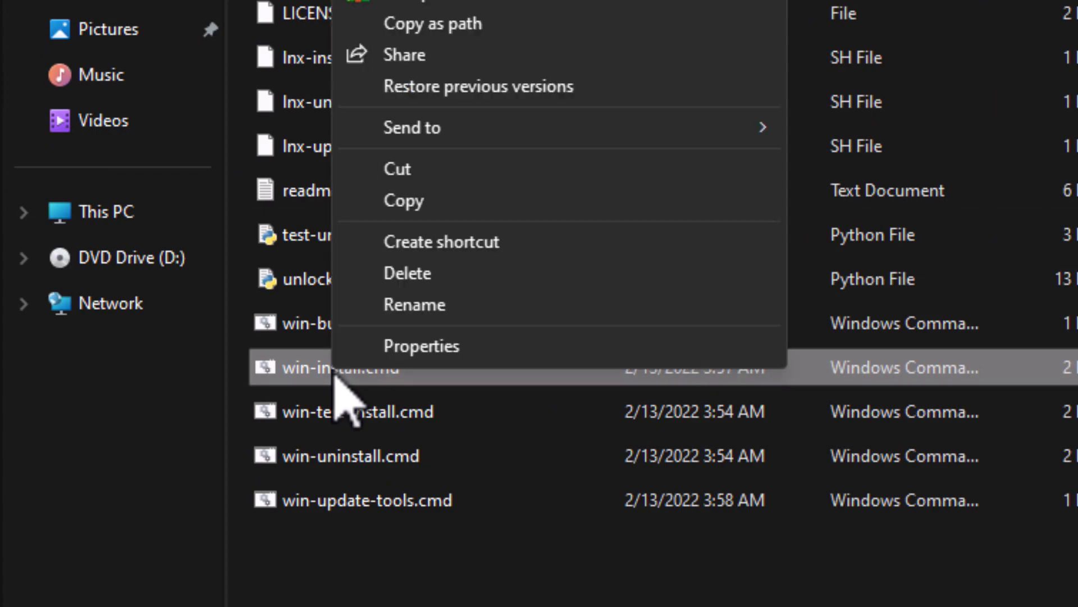
left_click(239, 29)
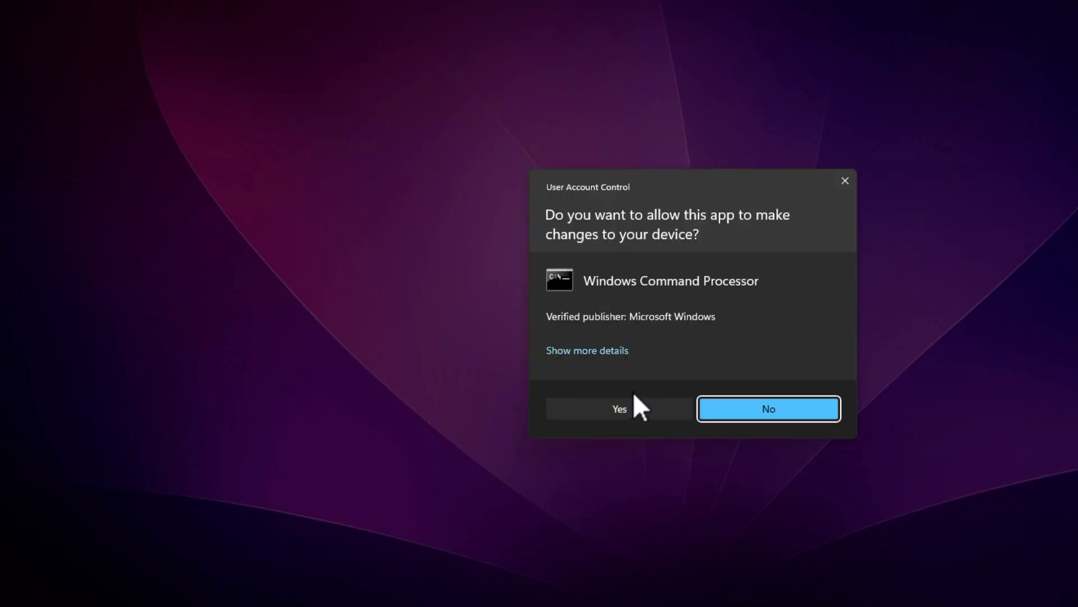
left_click(646, 409)
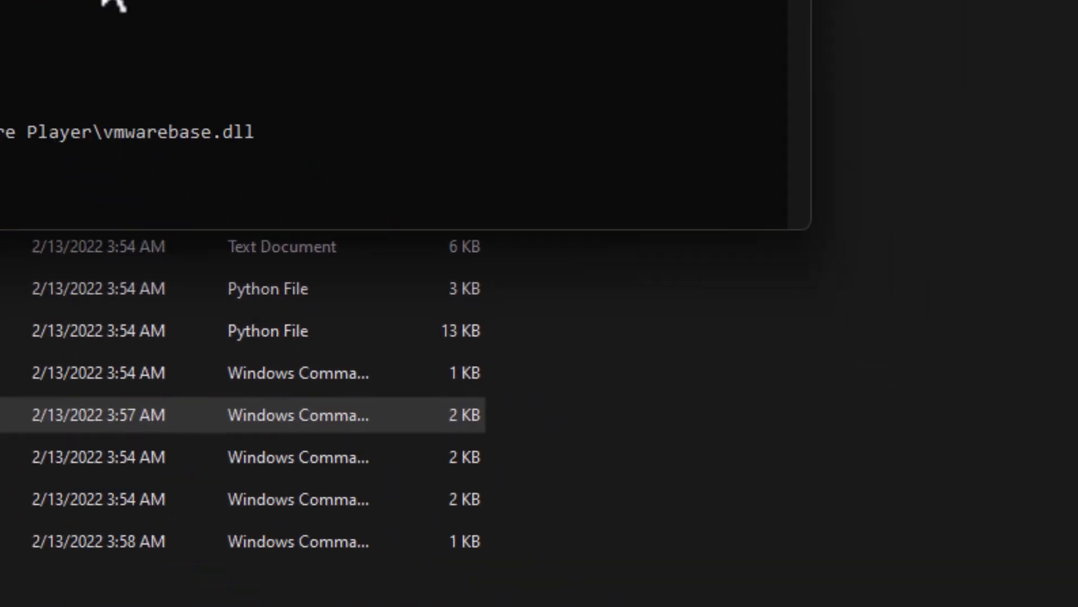
left_click_drag(12, 1, 1065, 1)
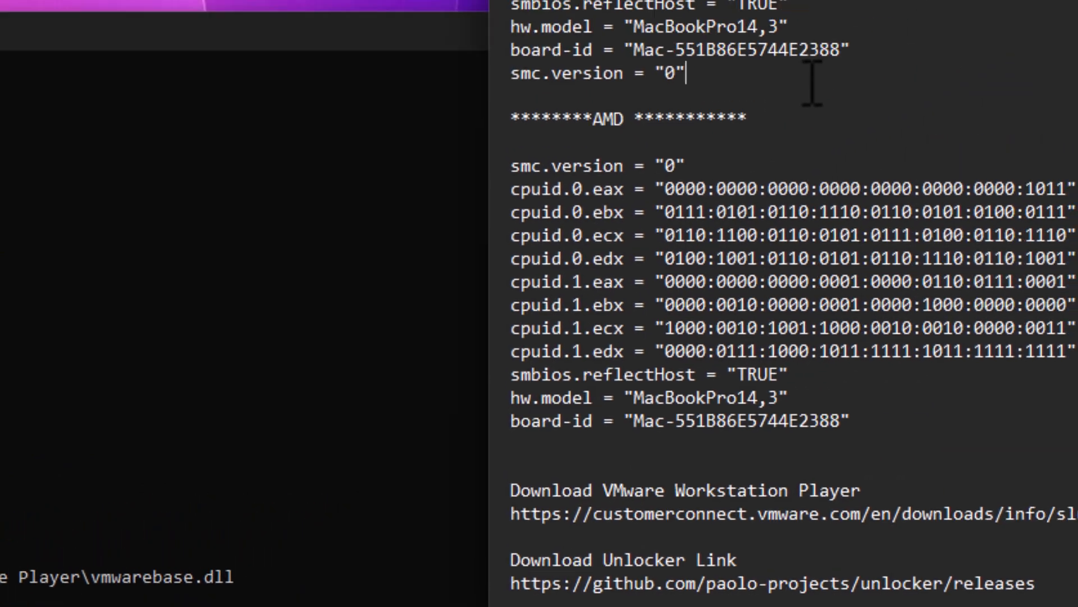
Examine the Intel and AMD configuration keys for the VMX file in the notes document.
left_click_drag(812, 84, 508, 10)
left_click(308, 173)
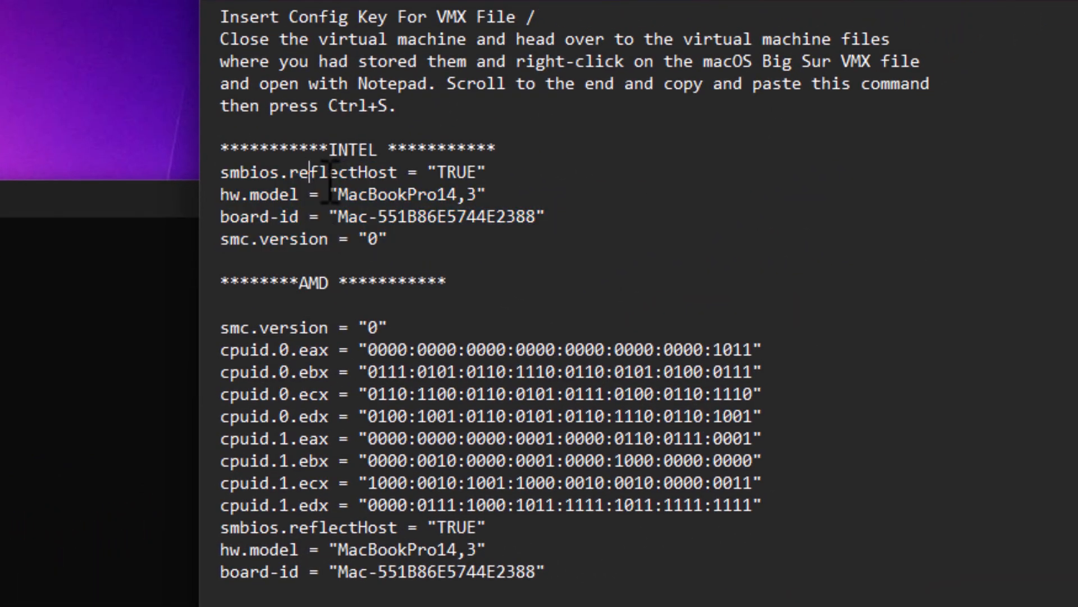
left_click_drag(459, 245, 216, 194)
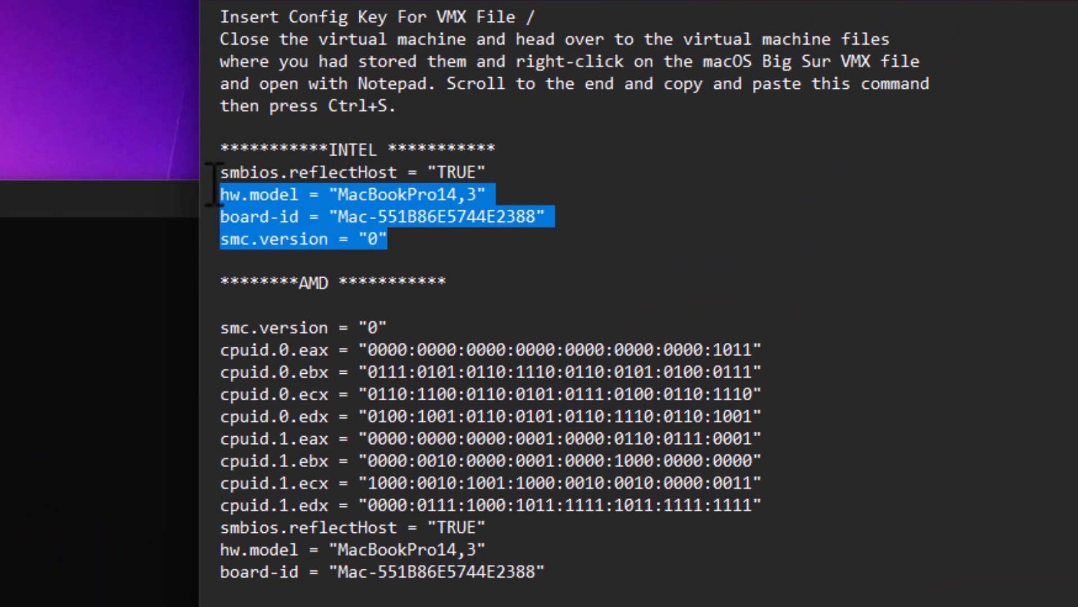
left_click(449, 194)
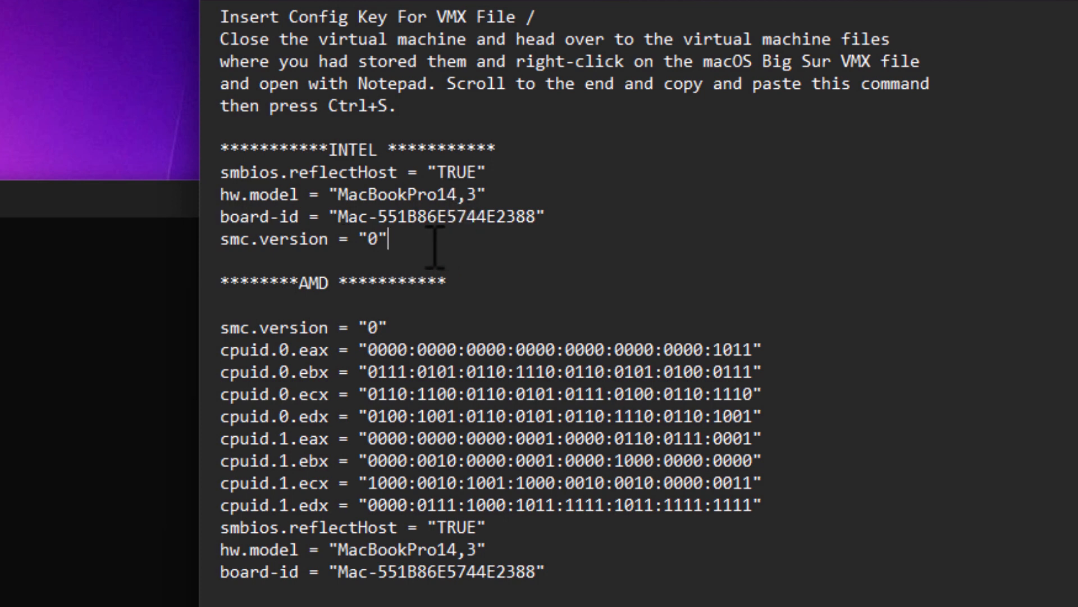
left_click_drag(436, 245, 163, 163)
left_click(321, 247)
left_click_drag(604, 564, 222, 327)
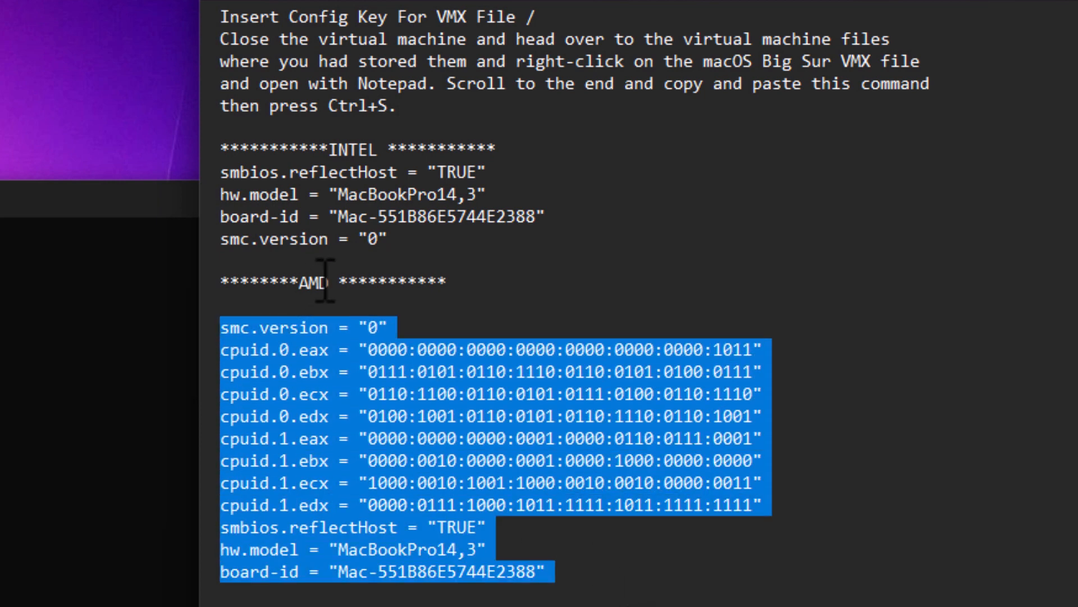
left_click(320, 281)
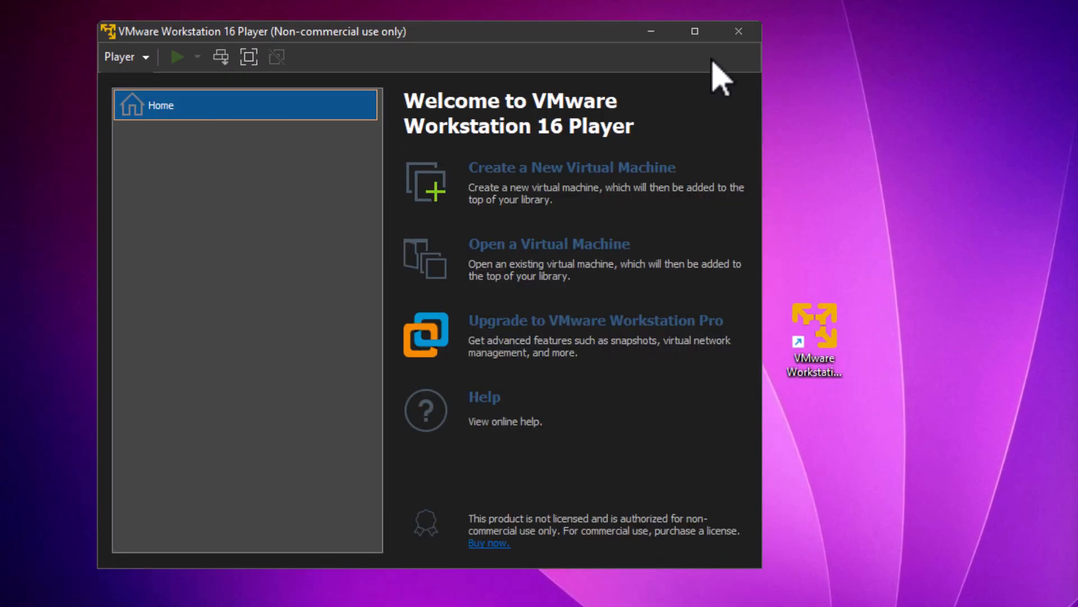
Maximize VMware Workstation 16 Player and start a new virtual machine whose operating system will be installed later.
left_click(695, 31)
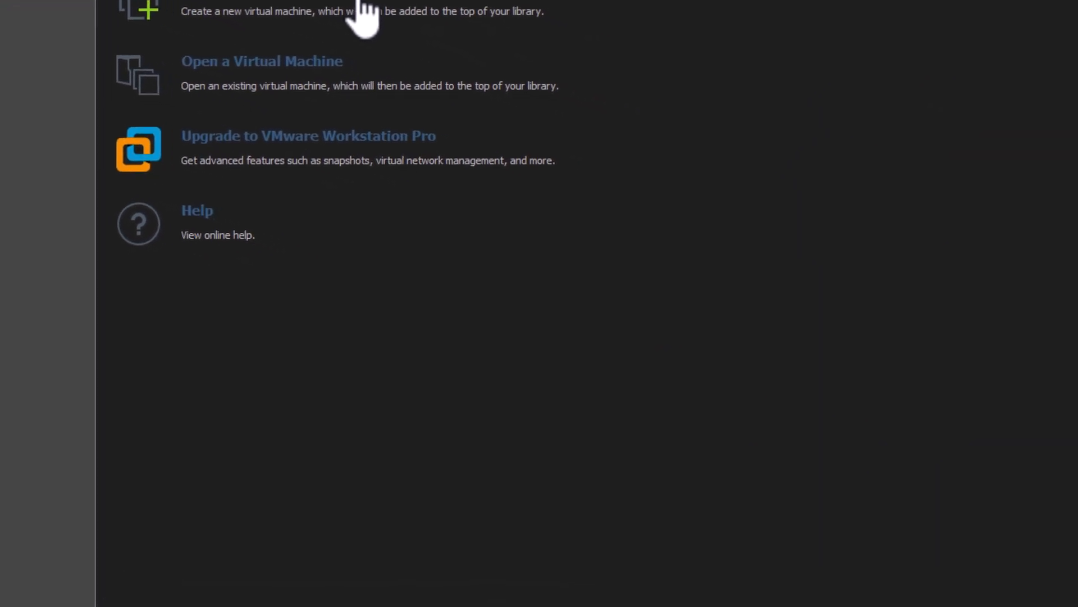
left_click(362, 7)
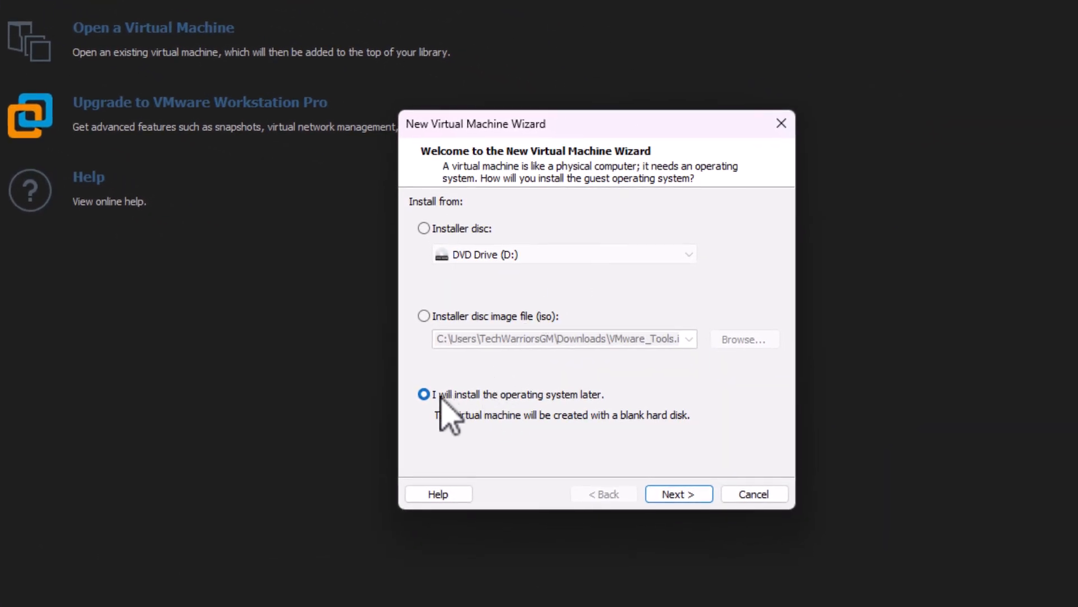
left_click(450, 318)
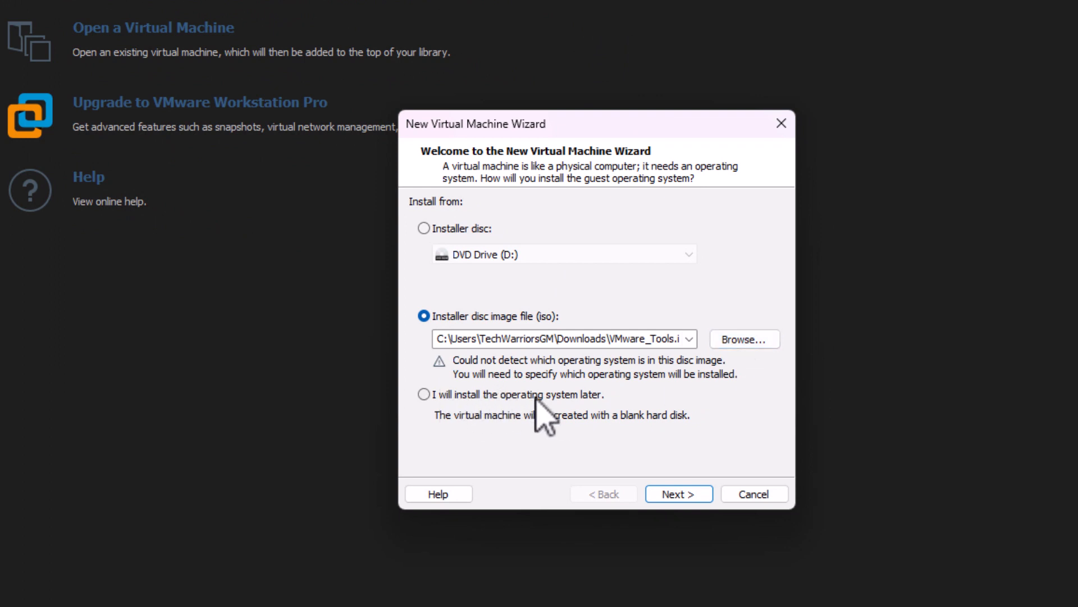
left_click(509, 395)
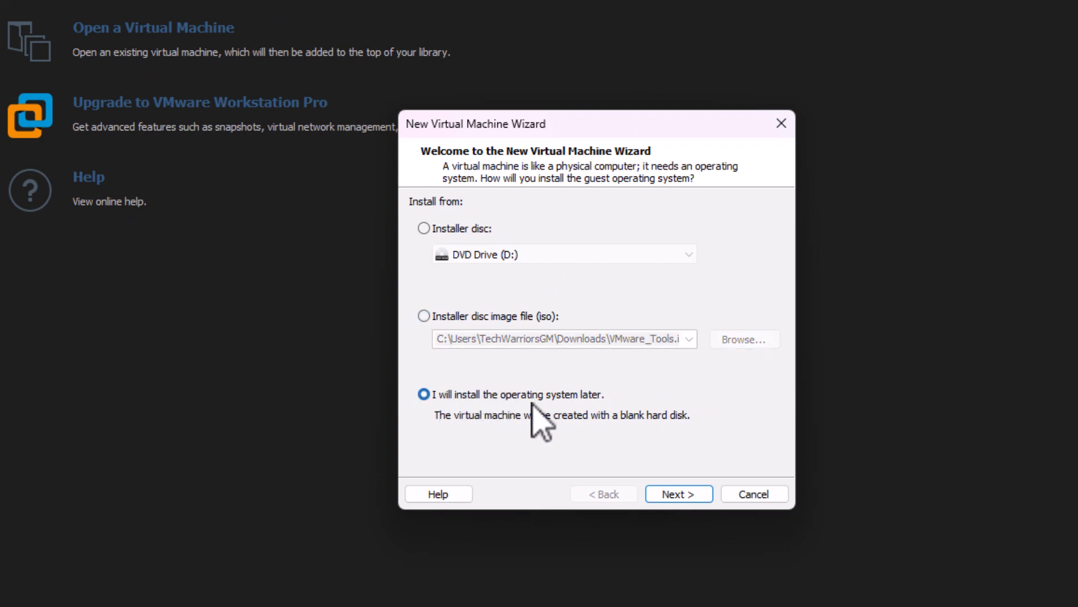
left_click(690, 493)
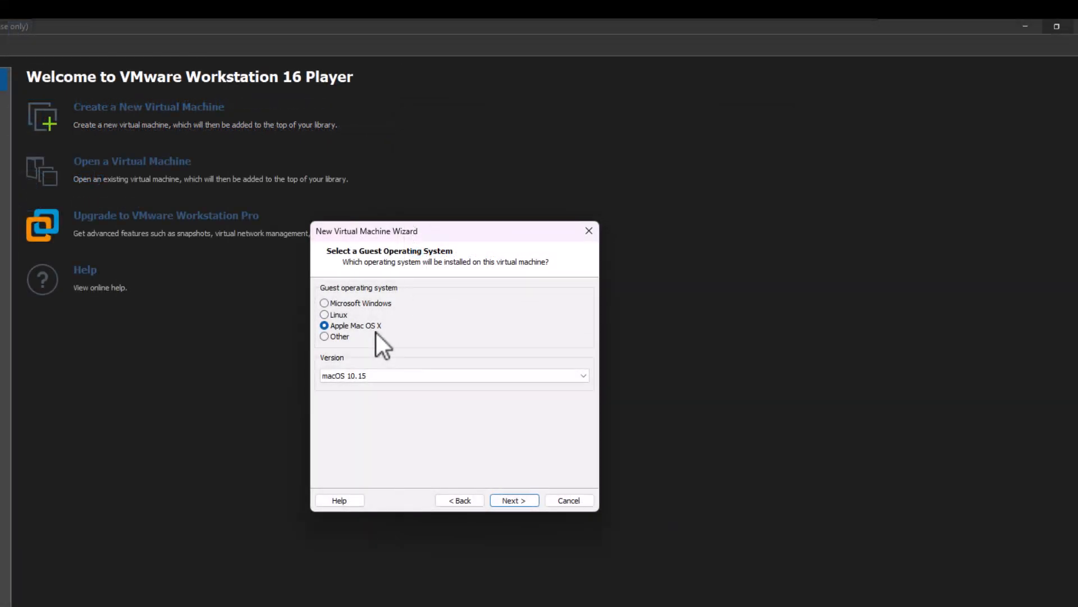
Set the guest operating system to Apple Mac OS X, version macOS 12.
left_click(409, 377)
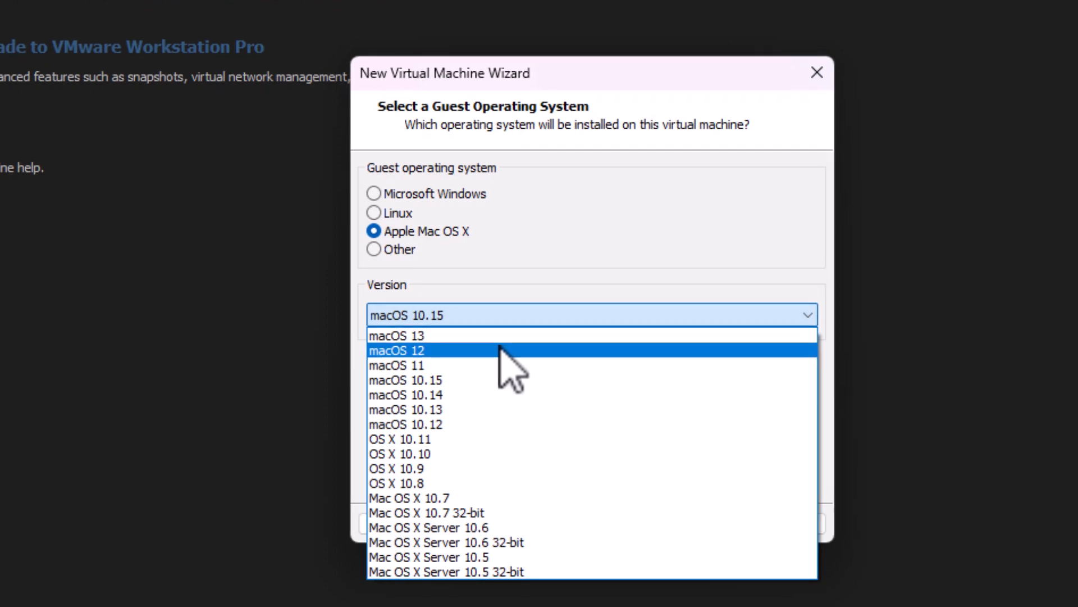
left_click(499, 349)
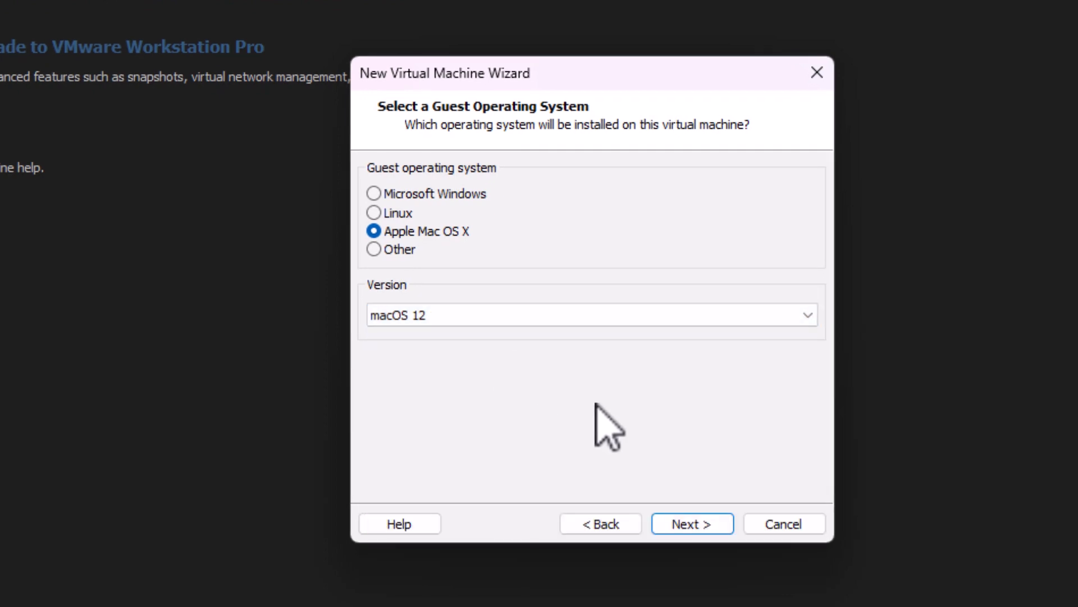
left_click(699, 524)
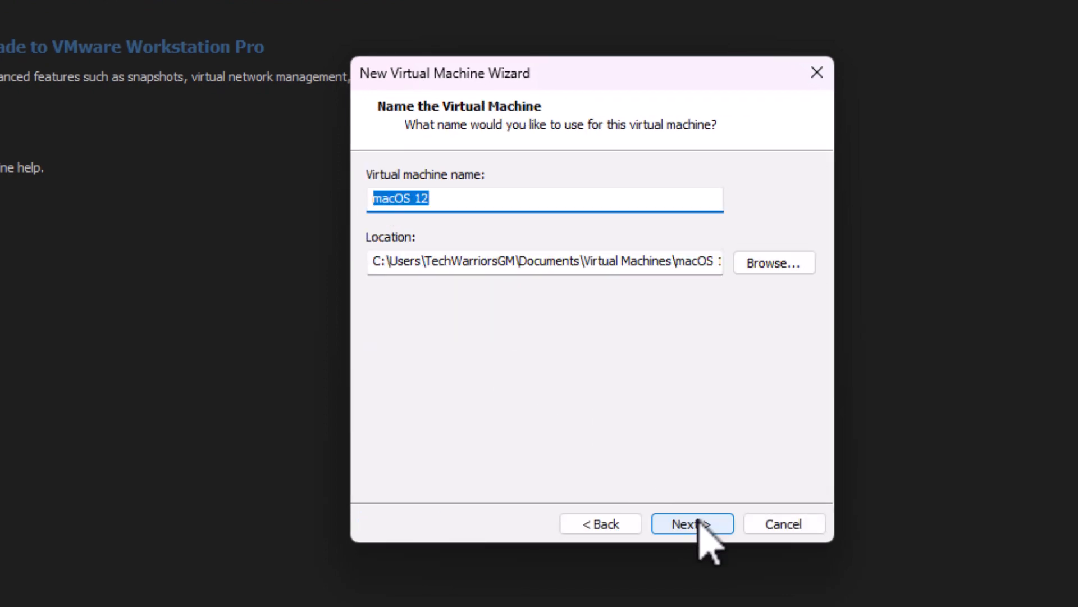
Accept the name macOS 12, the default location, and an 80 GB virtual disk split into multiple files.
left_click_drag(377, 263, 516, 265)
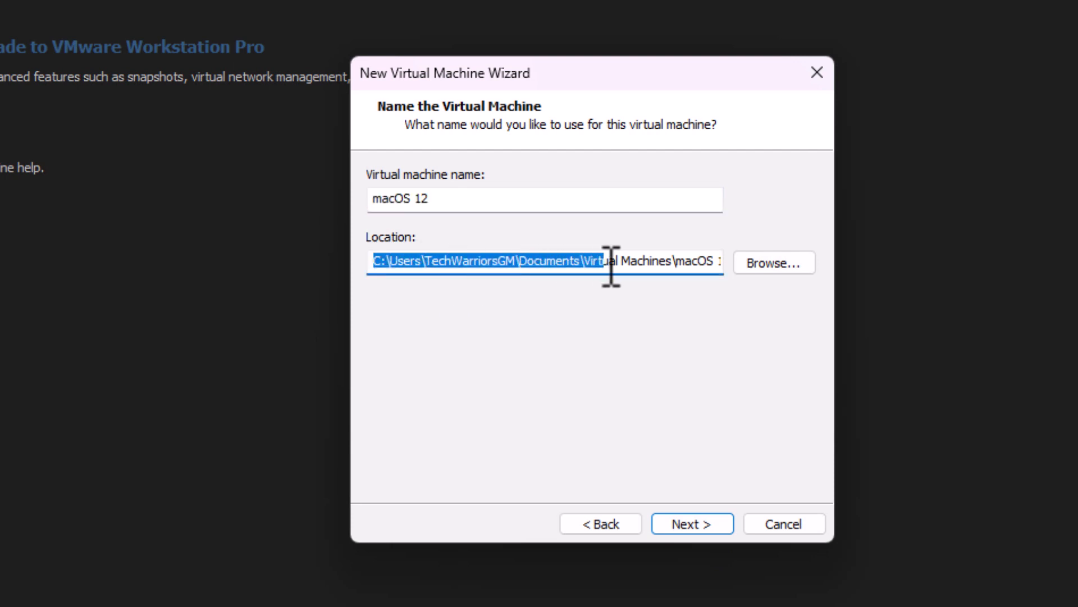
left_click(673, 263)
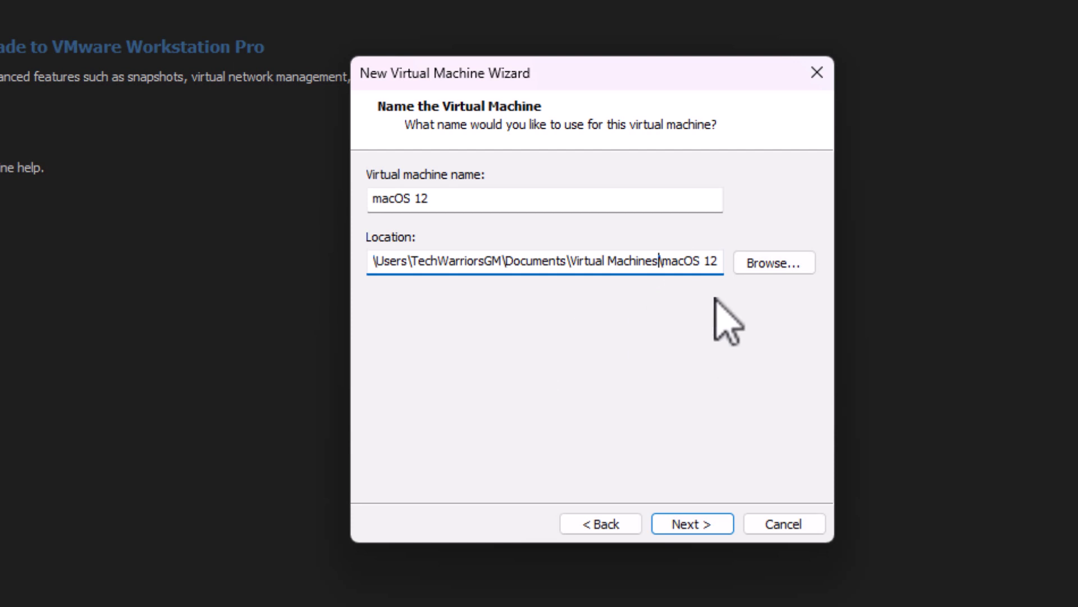
left_click(702, 524)
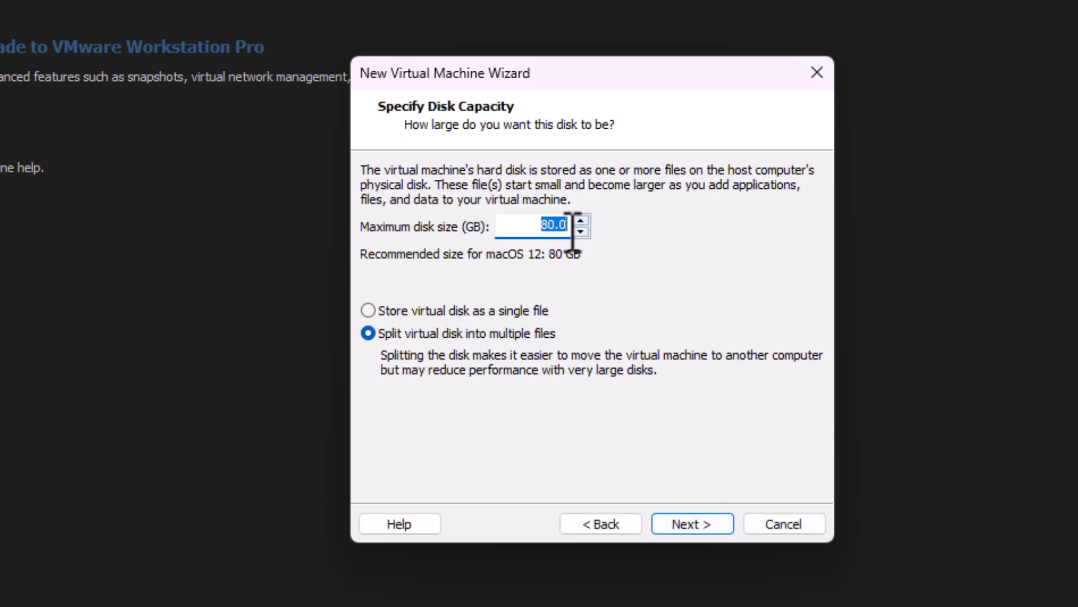
left_click(709, 519)
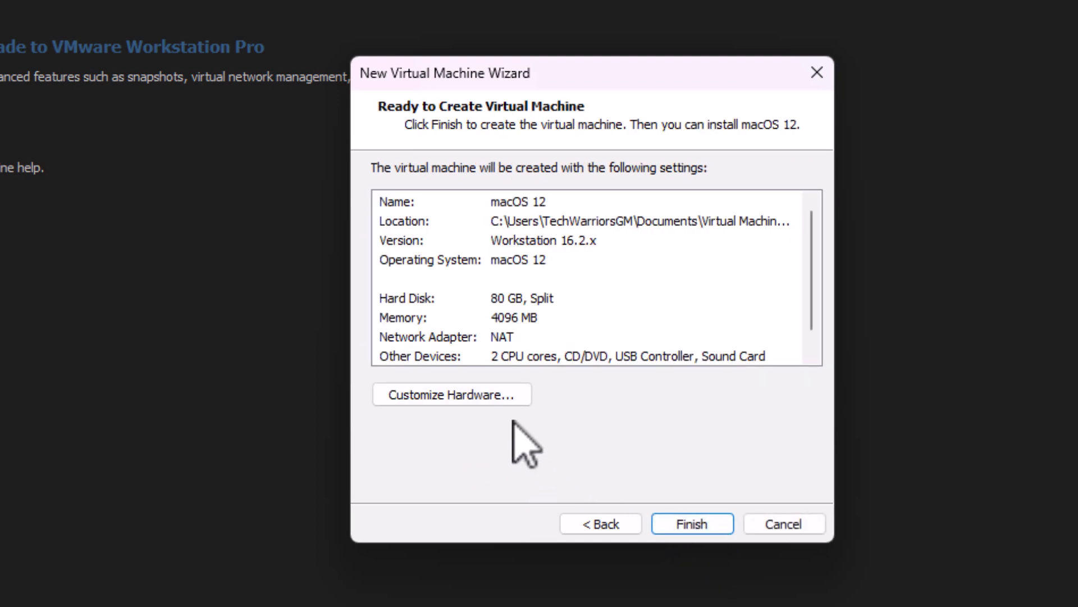
Customize the new virtual machine's hardware by setting its memory to 4000 MB.
left_click(474, 395)
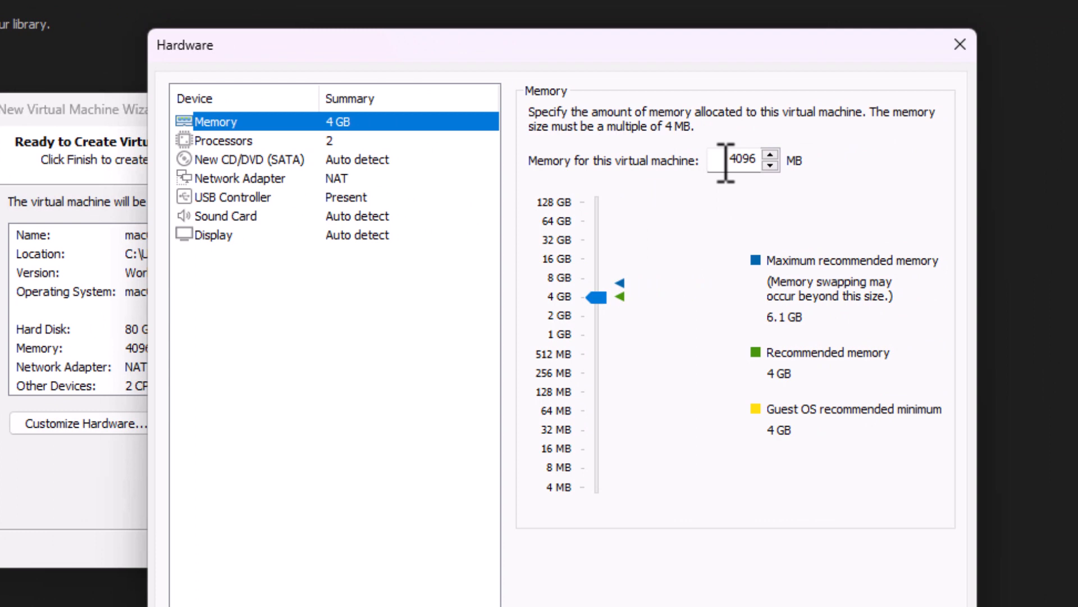
mouse_move(596, 291)
left_mouse_down()
mouse_move(599, 277)
mouse_move(596, 292)
left_mouse_up()
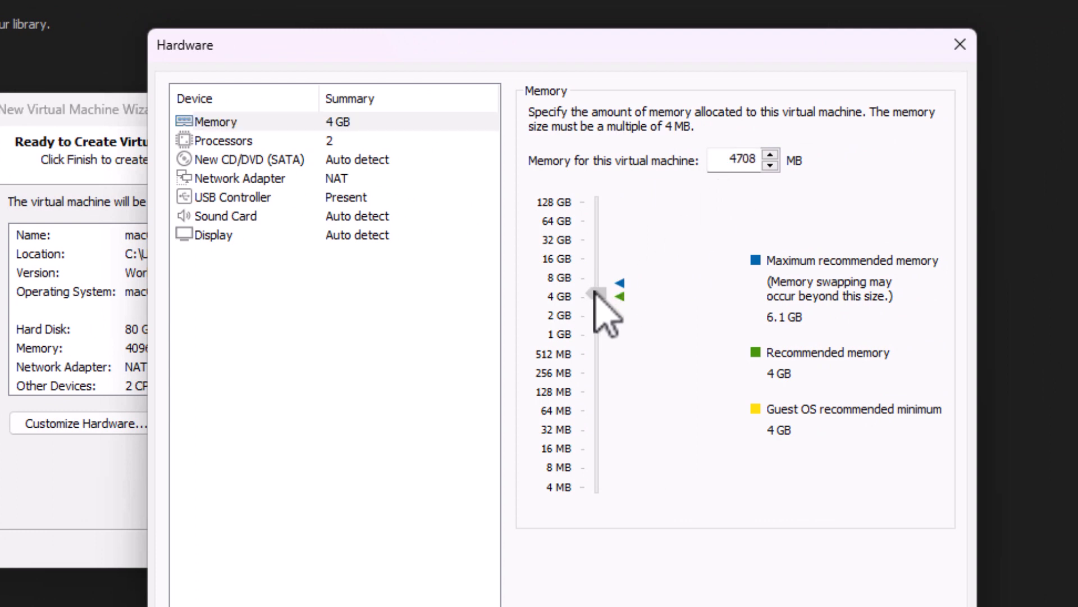
double_click(742, 159)
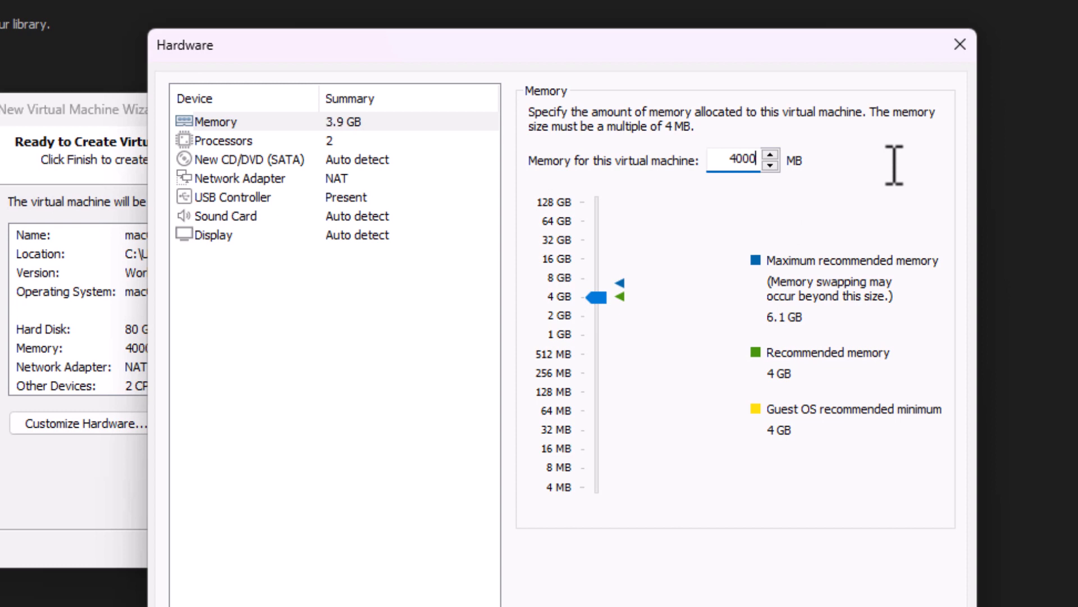
key("Return")
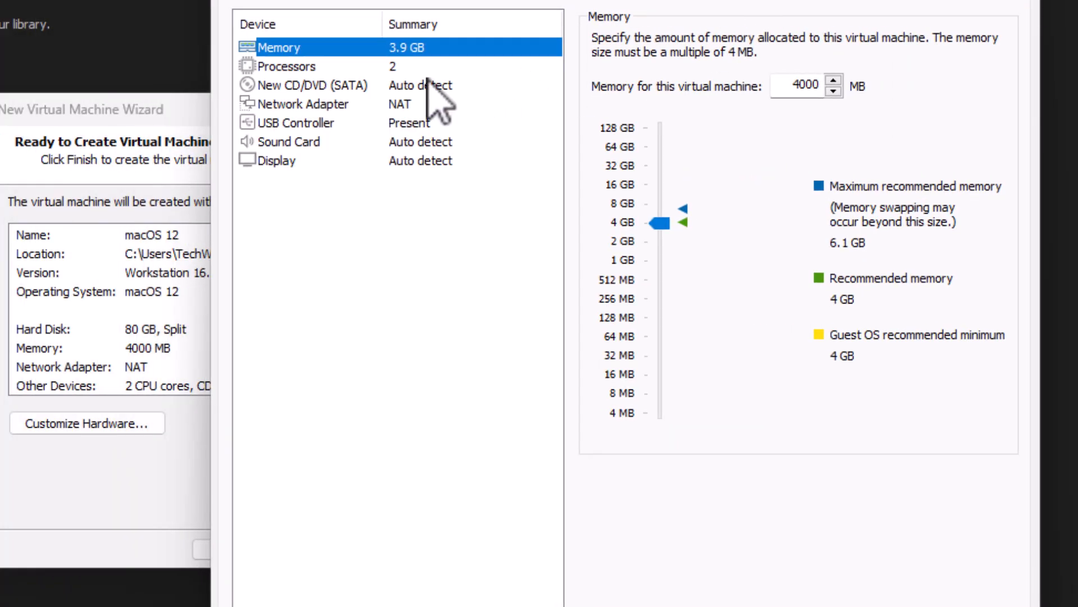
Review the virtual machine's processor, CD/DVD, network adapter, USB controller, sound card and display settings.
left_click(432, 69)
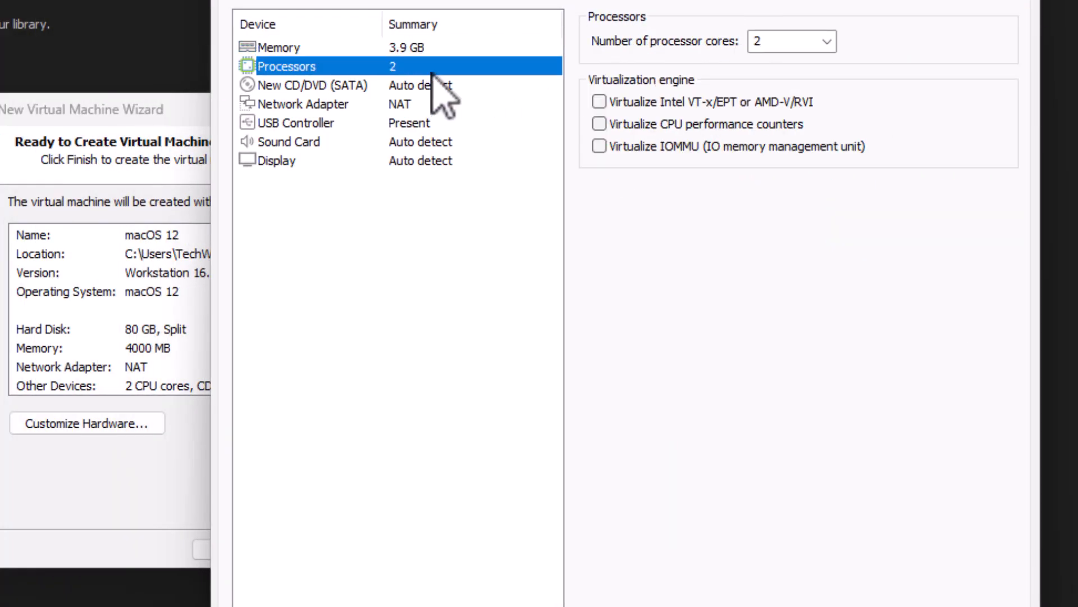
left_click(827, 42)
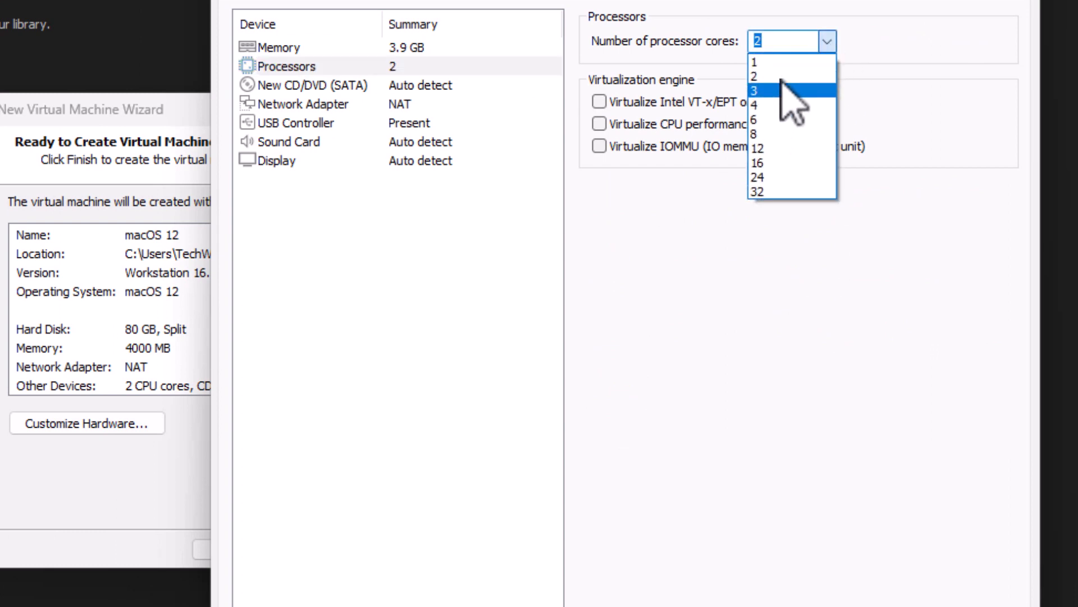
left_click(913, 54)
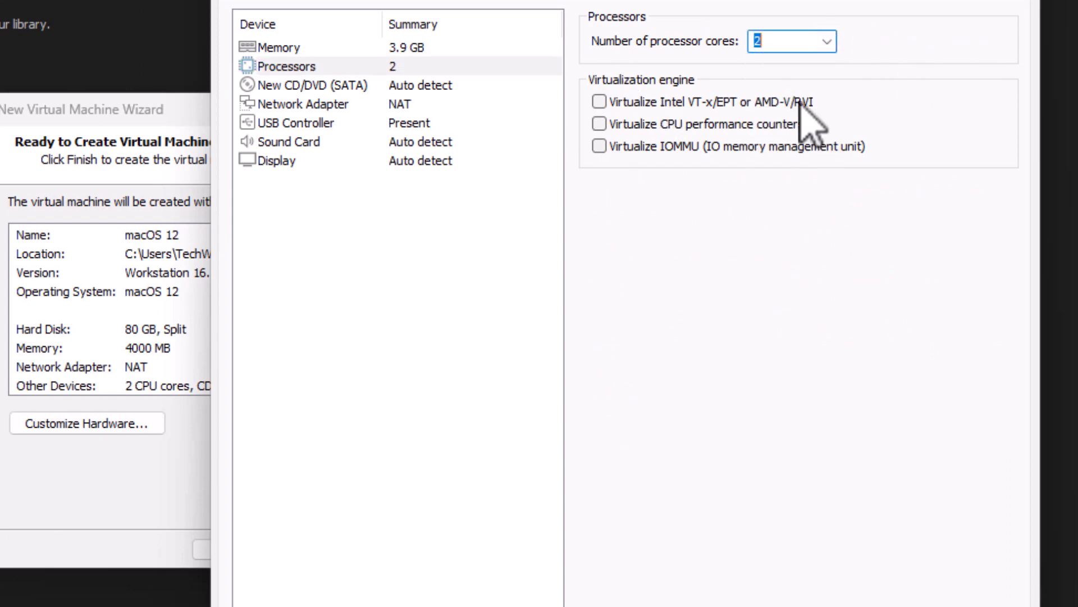
left_click(450, 84)
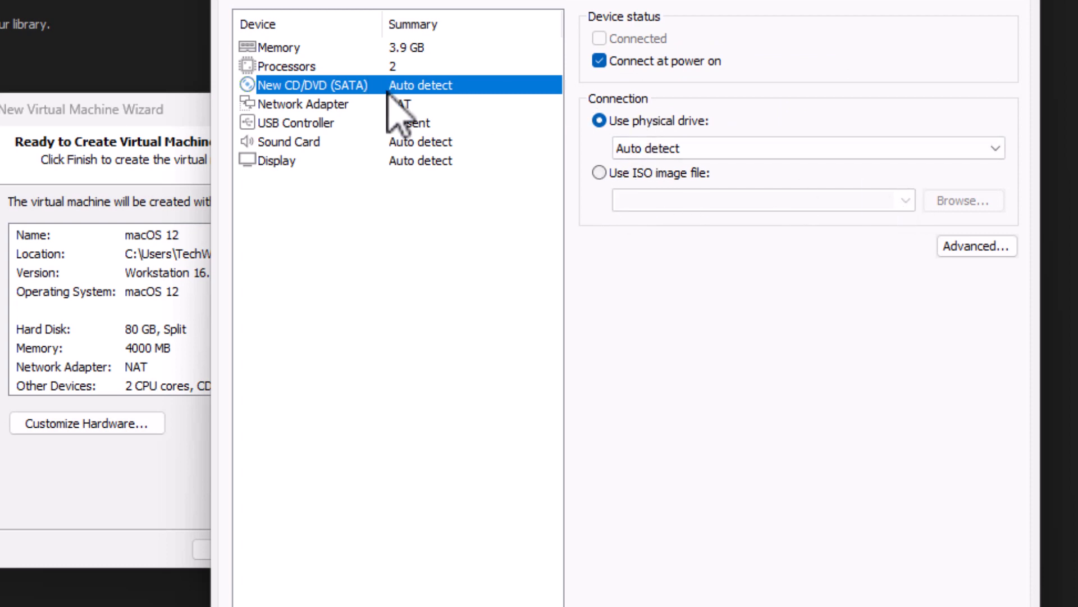
left_click(427, 104)
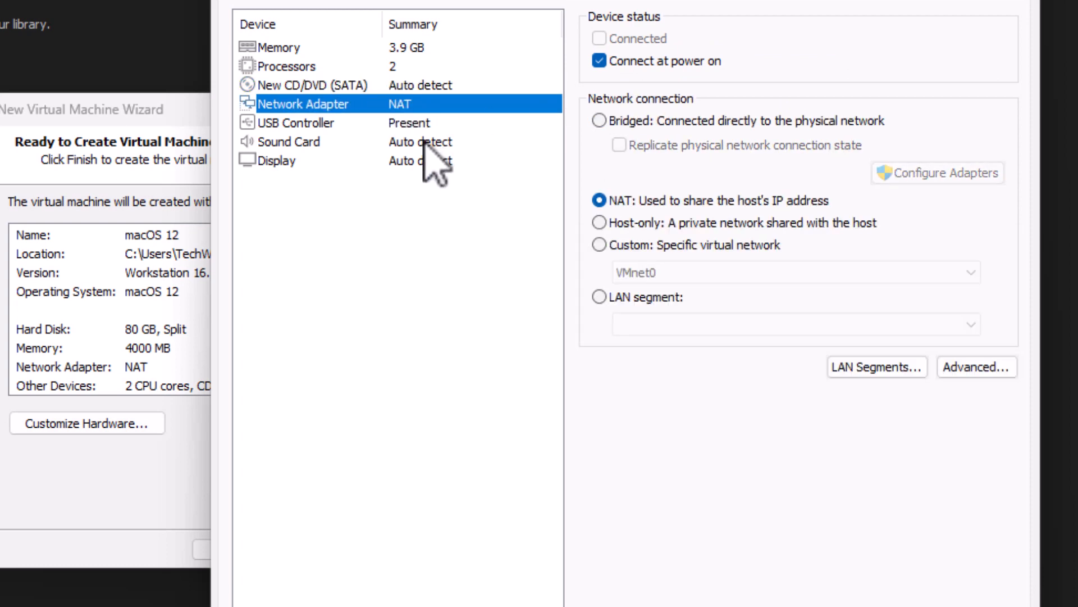
left_click(444, 142)
left_click(505, 123)
left_click(459, 141)
left_click(447, 161)
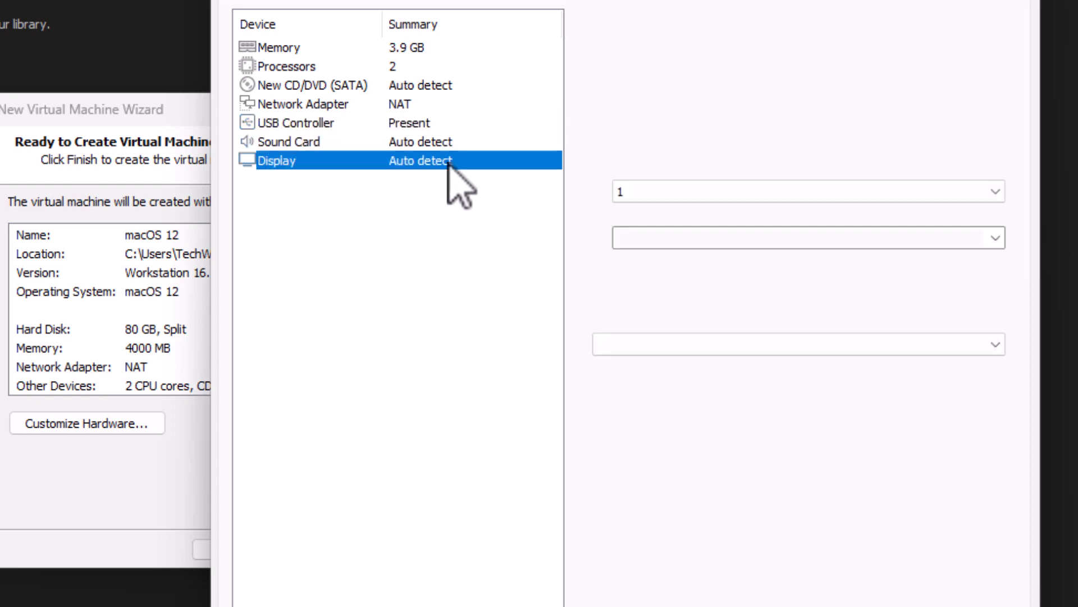
left_click(466, 142)
left_click(472, 122)
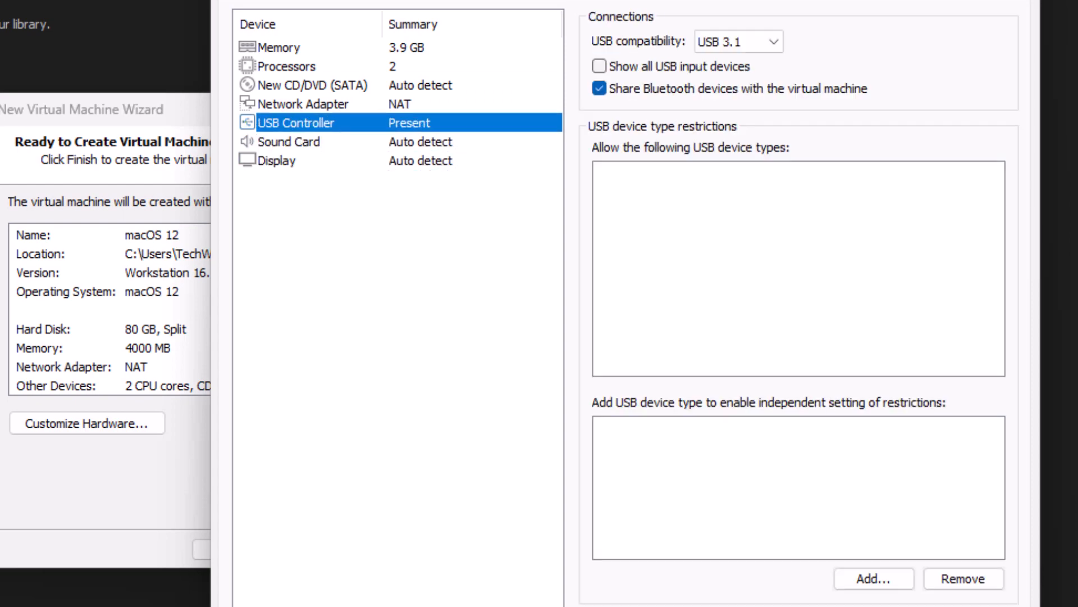
Finish creating the macOS 12 virtual machine with the customized hardware and close VMware Workstation 16 Player.
left_click(888, 606)
left_click(329, 544)
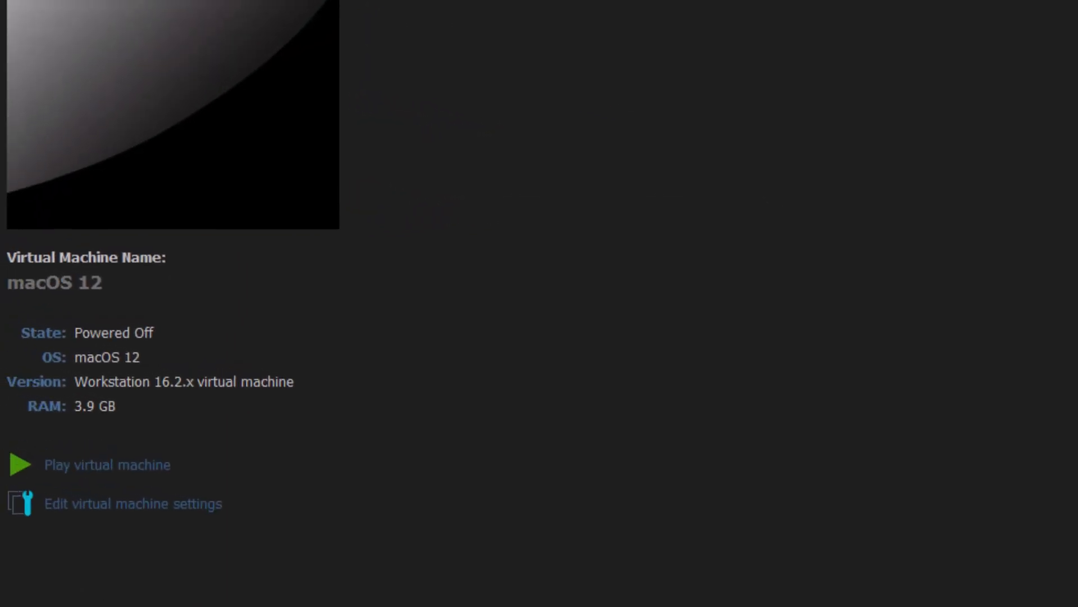
right_click(75, 124)
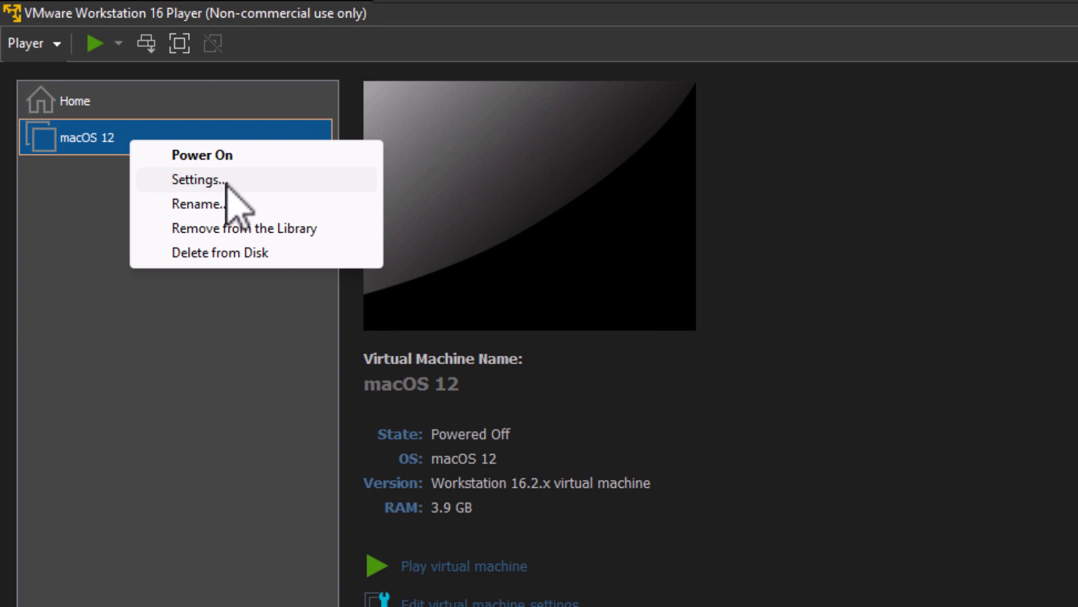
left_click(193, 406)
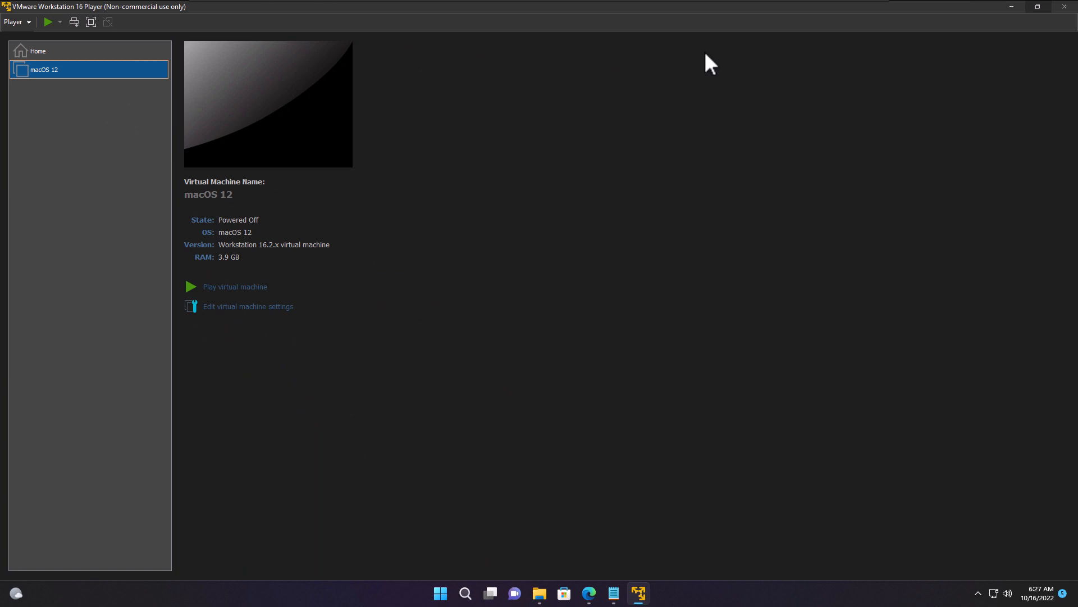
left_click(1072, 8)
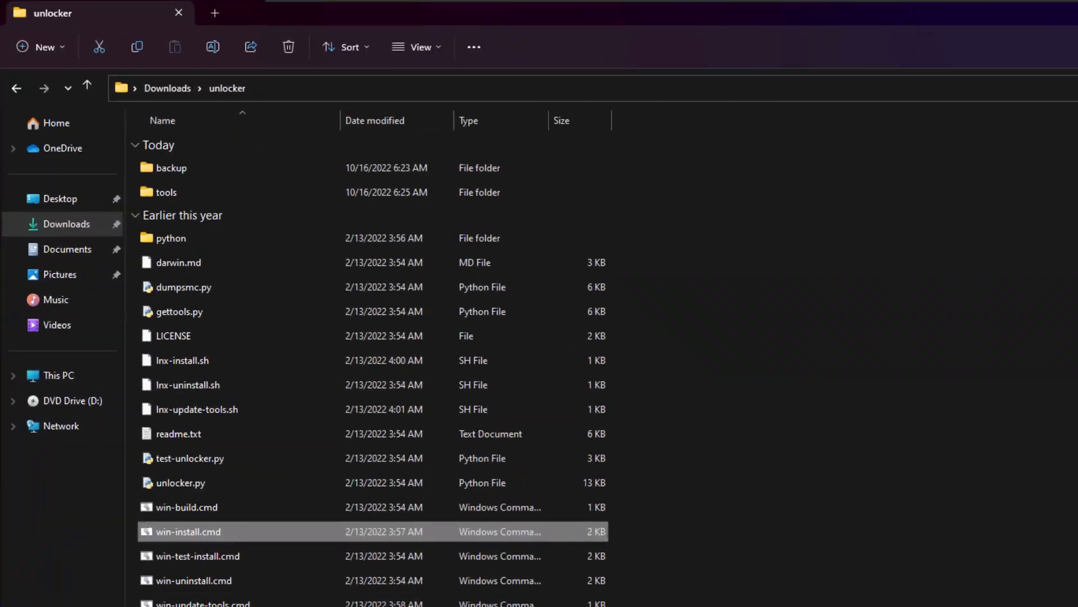
Go to the macOS 12 folder under Documents\Virtual Machines and select the macOS 12.vmx file.
left_click(76, 225)
left_click(78, 250)
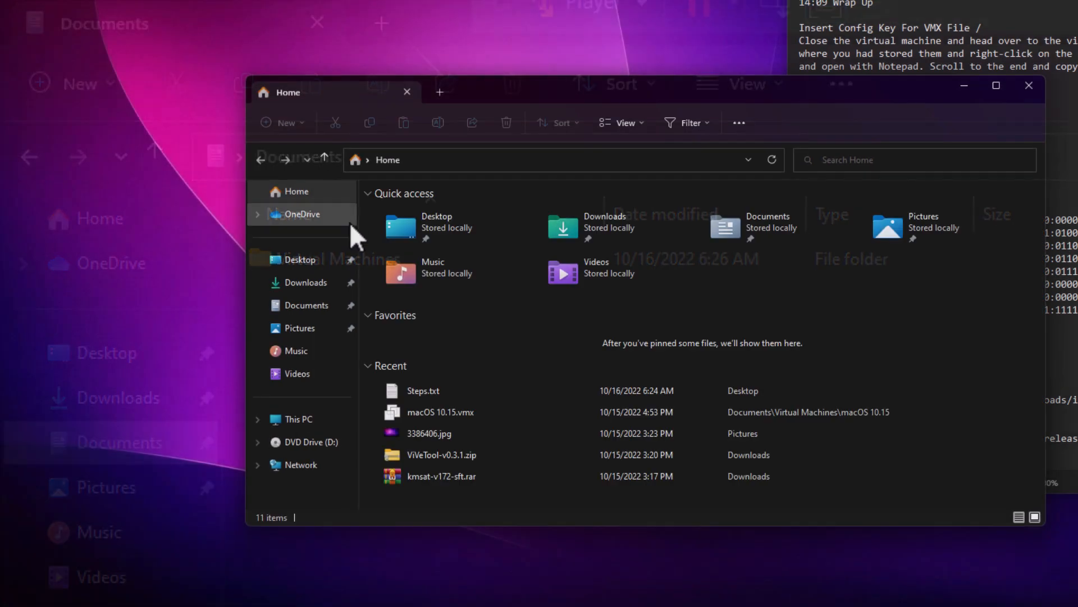
left_click(306, 282)
left_click(316, 308)
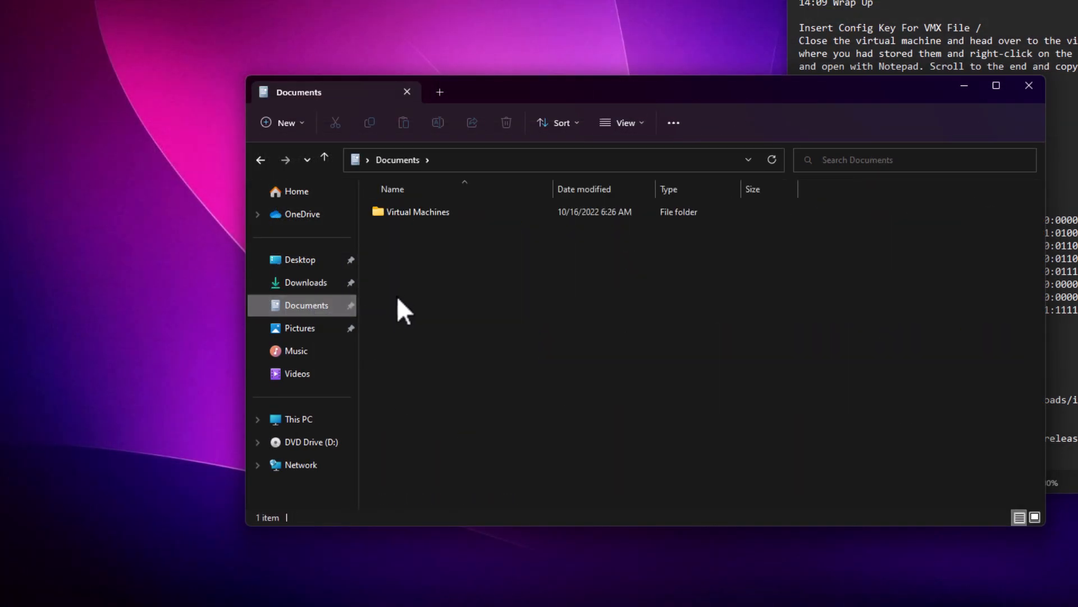
double_click(430, 213)
left_click(409, 211)
double_click(409, 211)
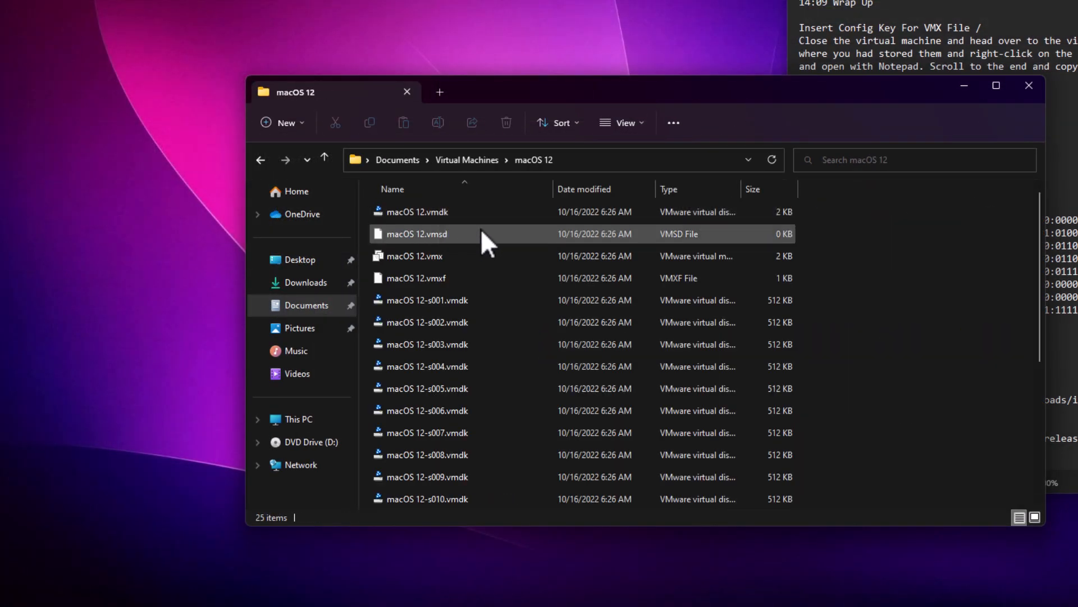
left_click_drag(649, 93, 601, 110)
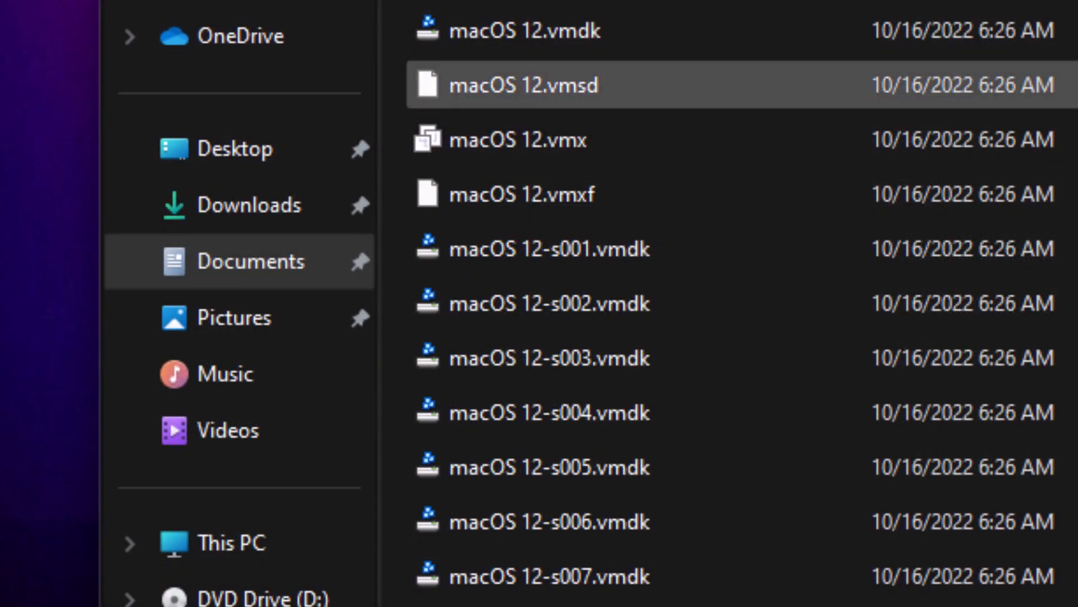
left_click(559, 158)
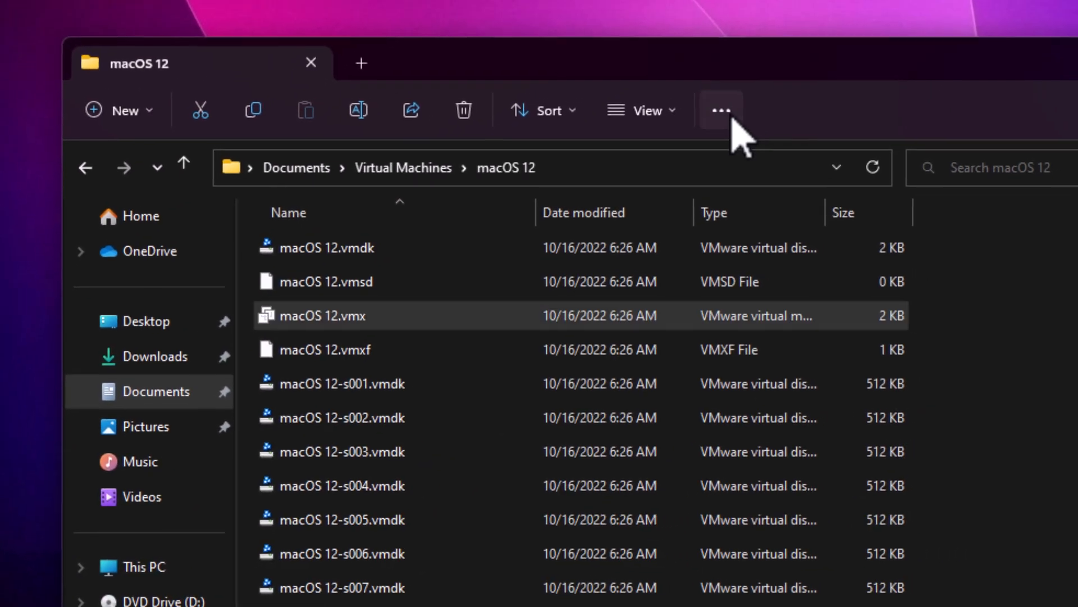
Turn off hiding extensions for known file types in Folder Options and apply the change.
left_click(826, 38)
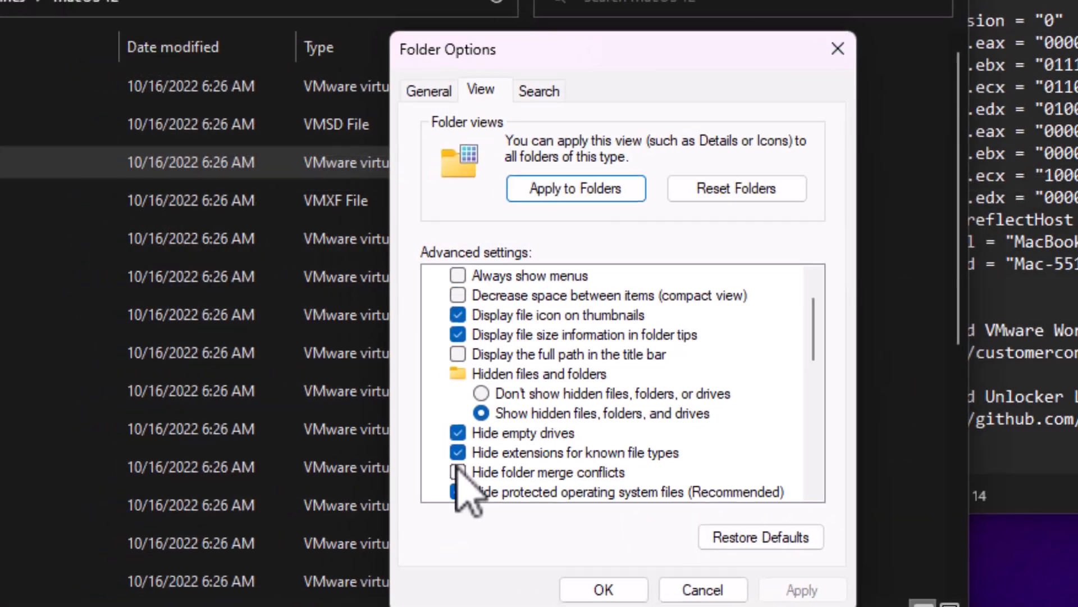
left_click(562, 457)
left_click(555, 439)
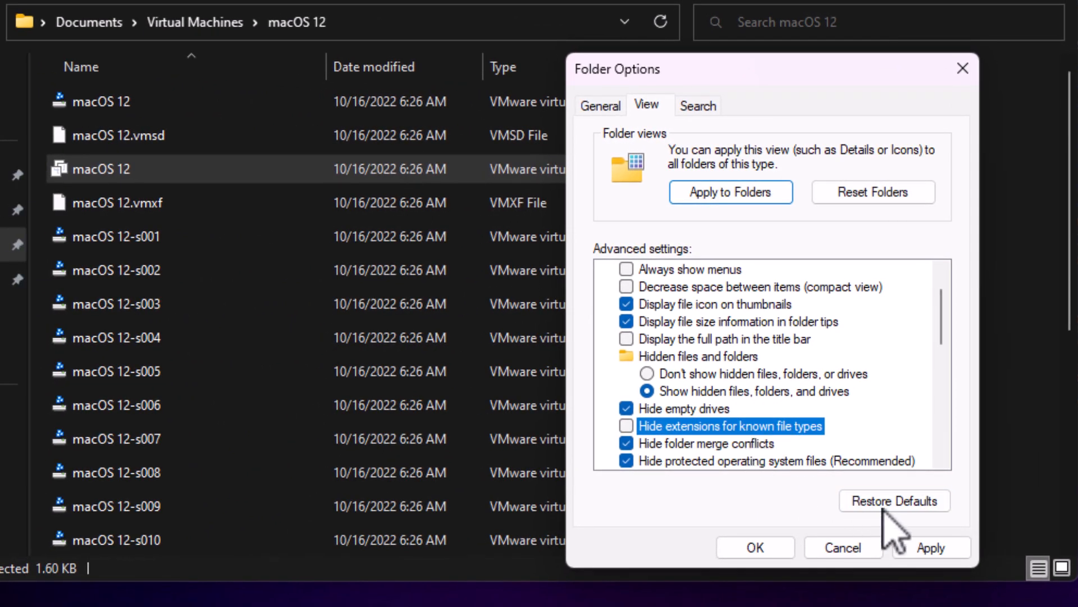
left_click(932, 548)
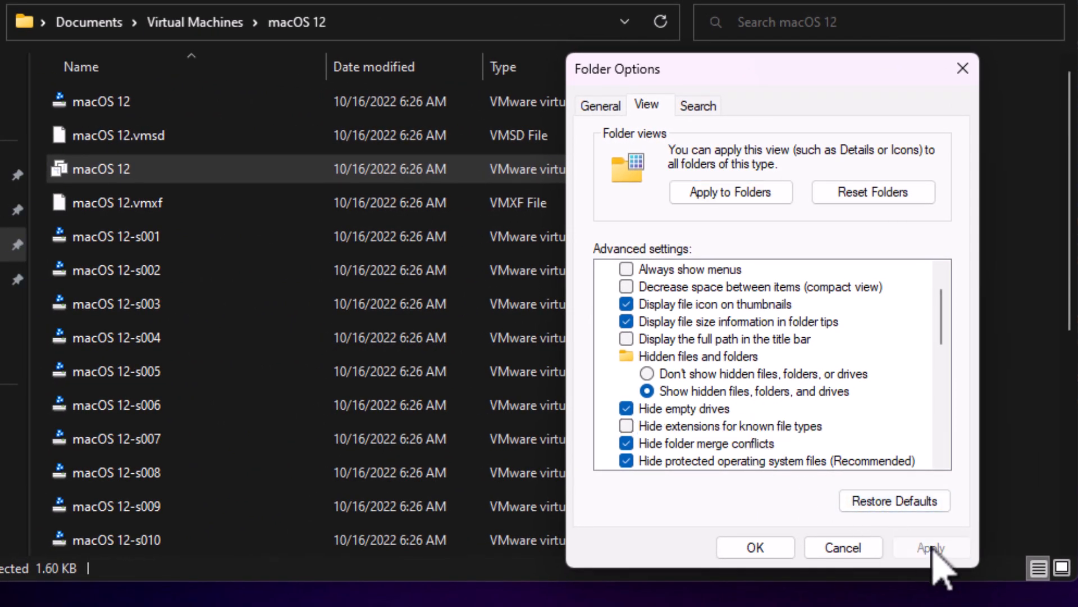
left_click(646, 427)
left_click(932, 549)
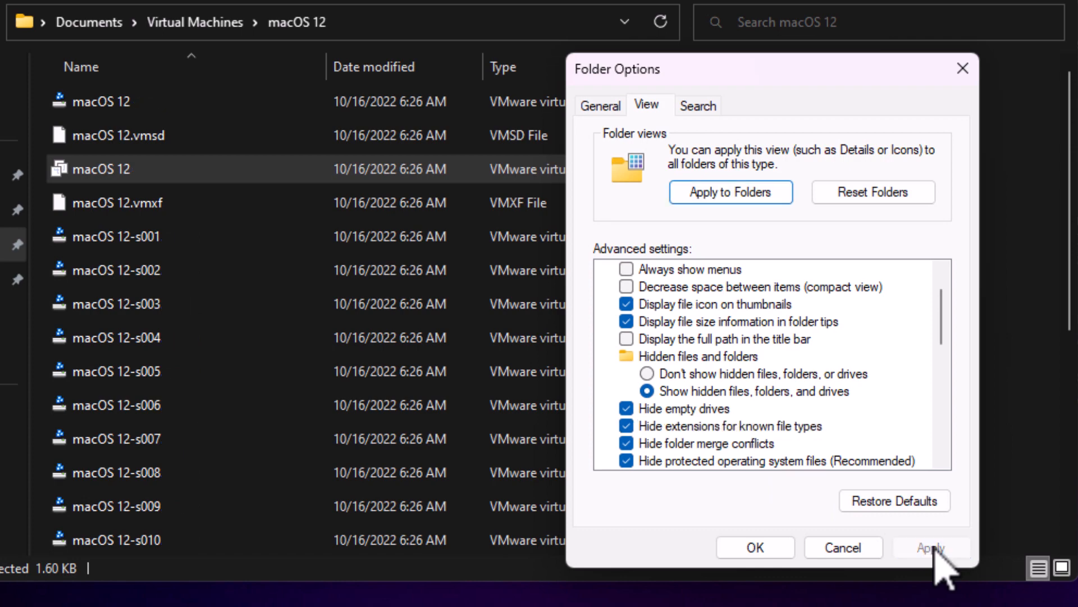
left_click(627, 426)
left_click(924, 546)
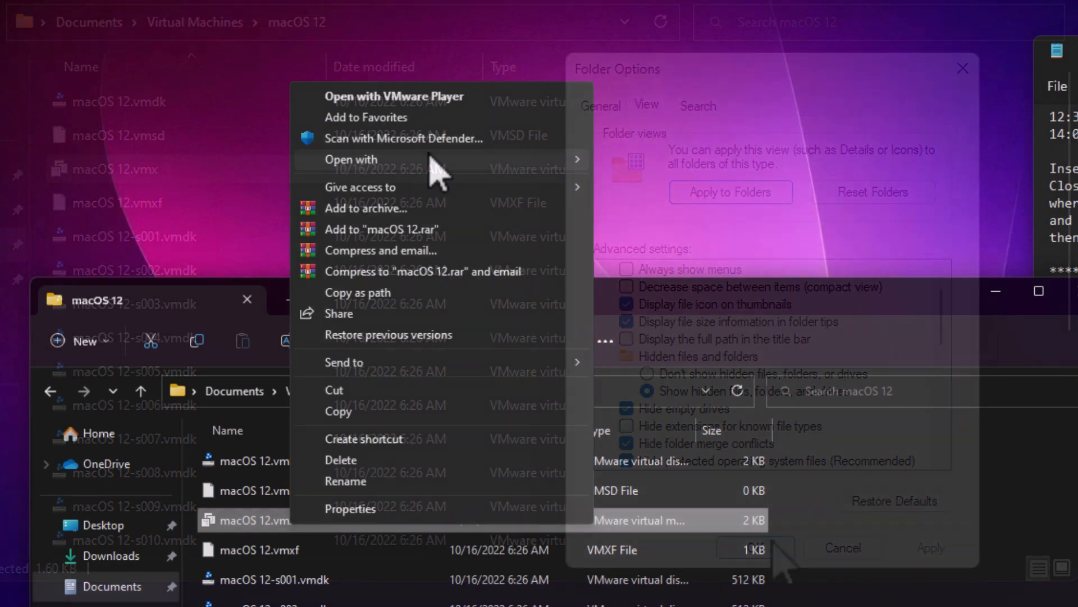
Open macOS 12.vmx with Notepad and place its window beside the Steps.txt notes.
mouse_move(436, 160)
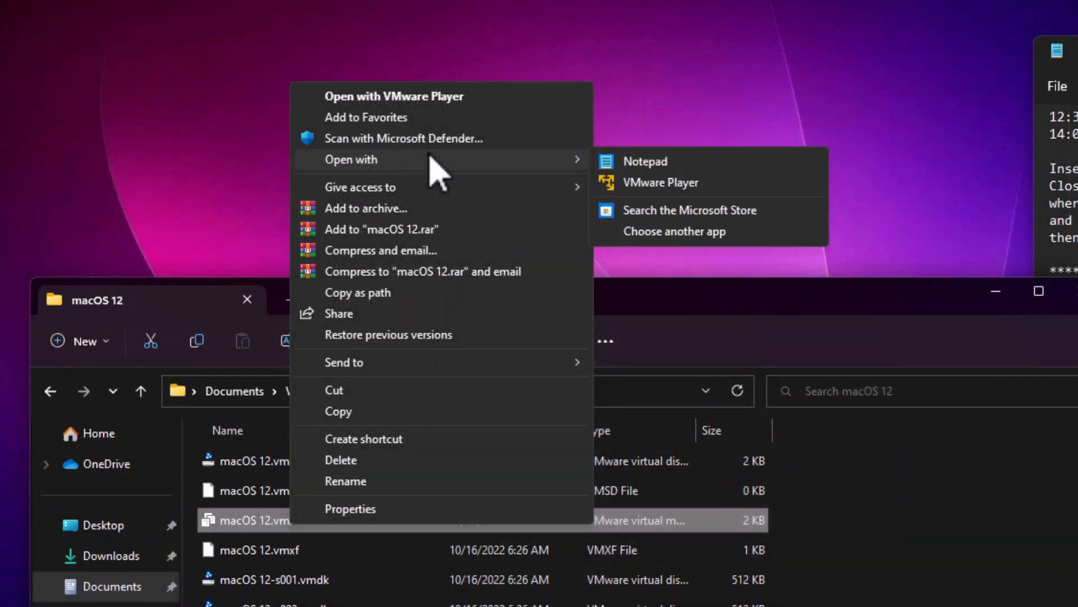
left_click(632, 162)
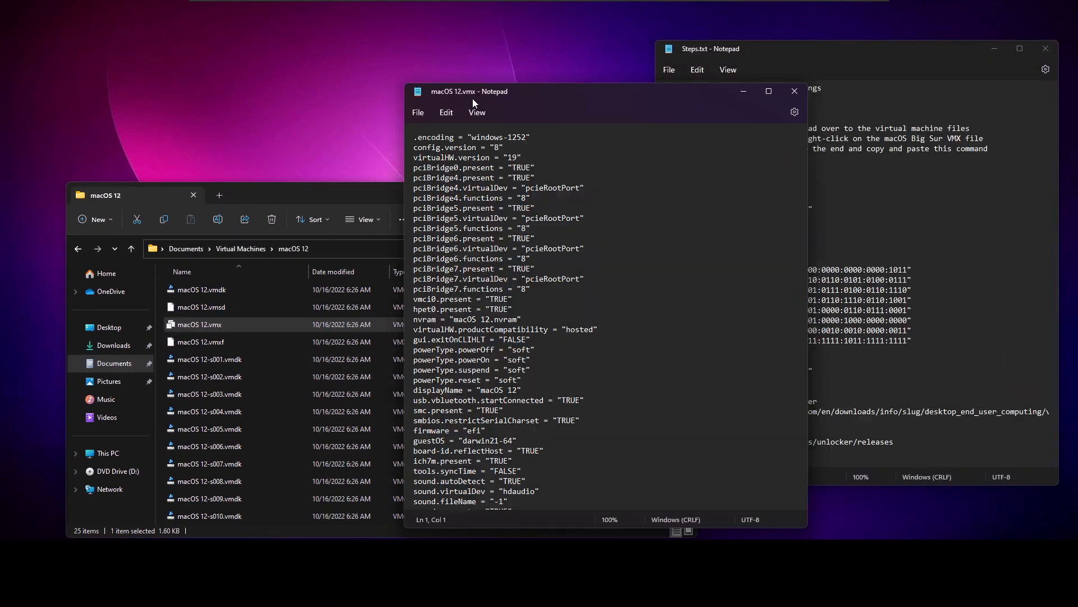
left_click_drag(473, 99, 282, 67)
left_click(779, 293)
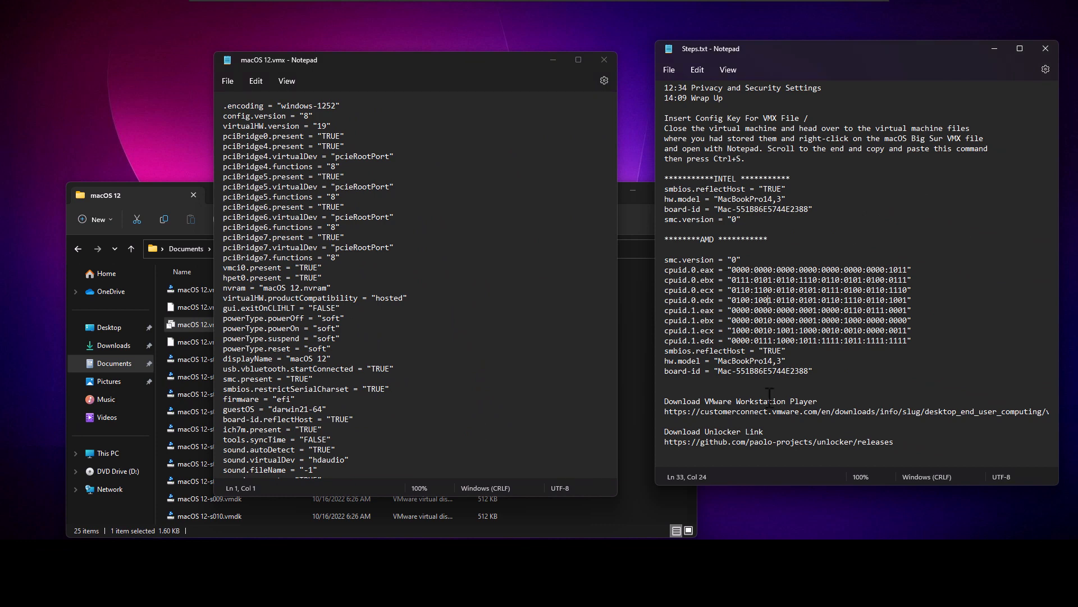
left_click_drag(763, 325, 712, 293)
left_click(754, 310)
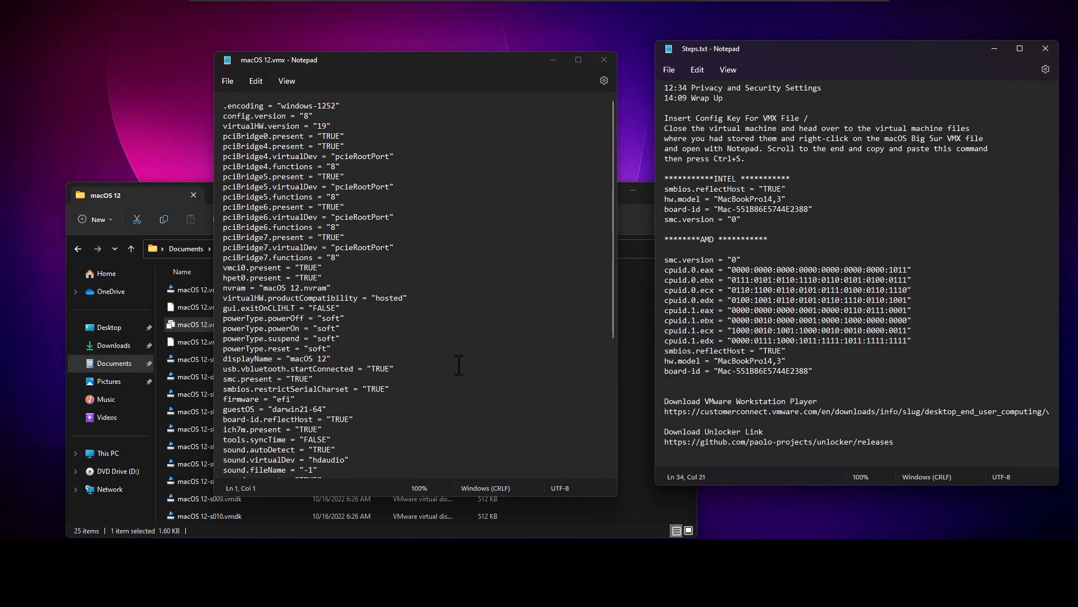
Copy the four INTEL lines, smbios.reflectHost through smc.version, from Steps.txt and paste them at the end of macOS 12.vmx.
scroll(459, 365, "down", 7)
left_click(397, 469)
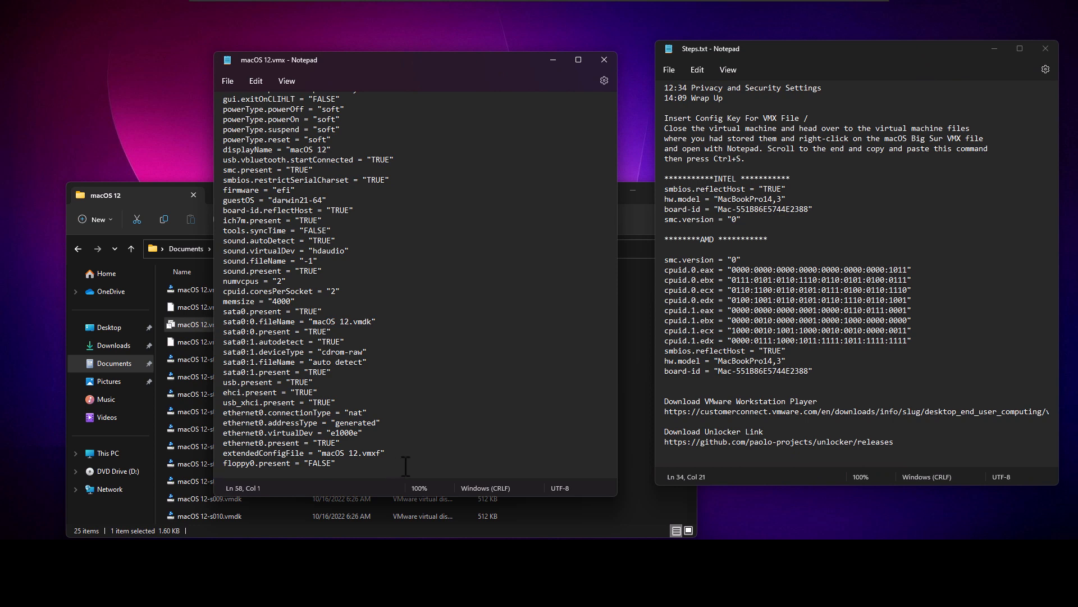
left_click(803, 227)
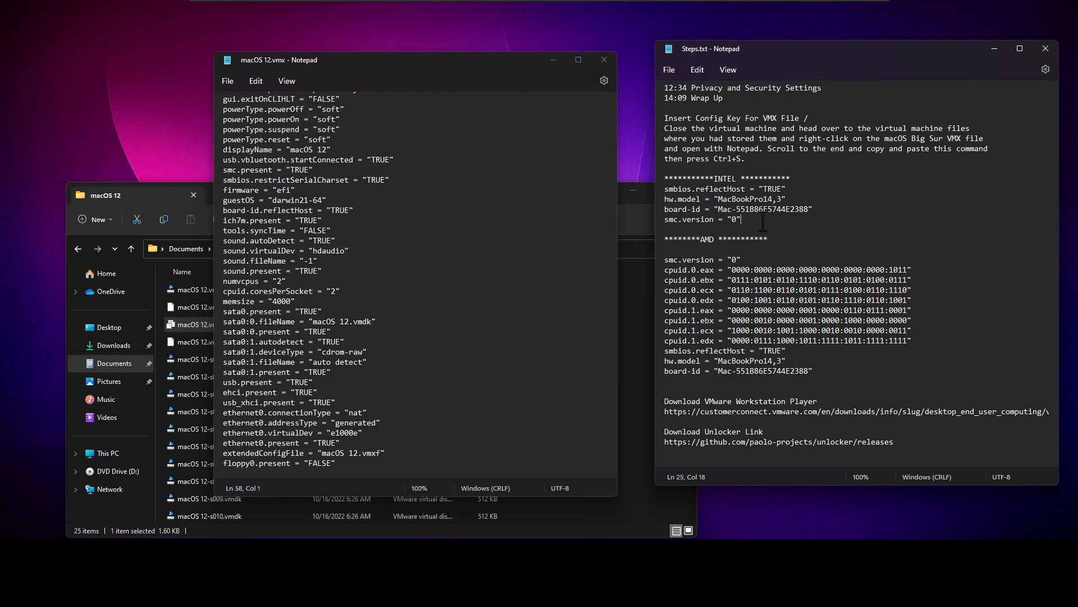
left_click_drag(758, 220, 663, 191)
right_click(722, 199)
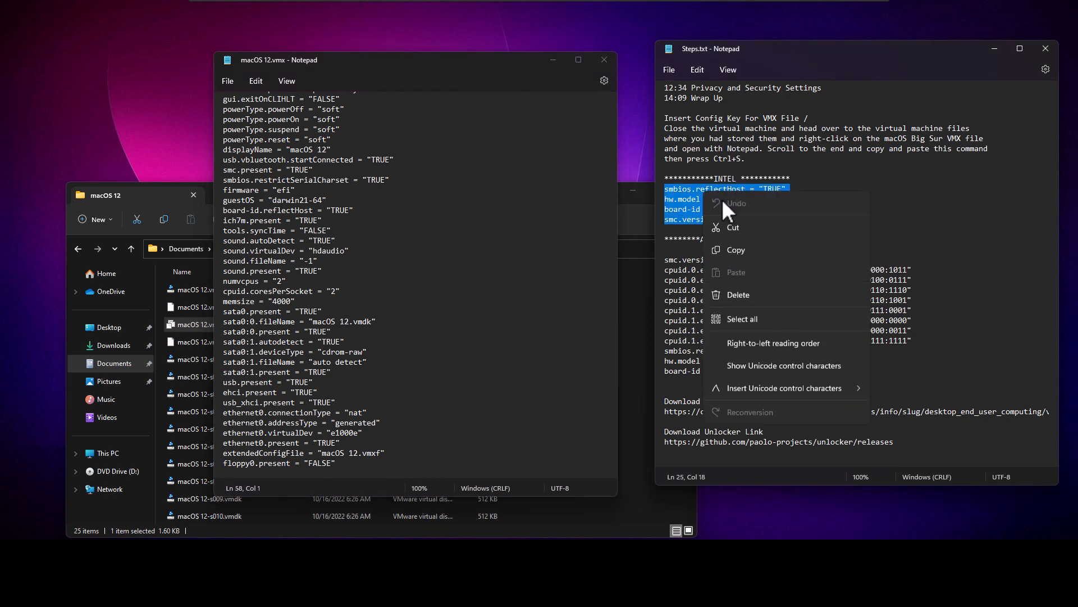
left_click(754, 245)
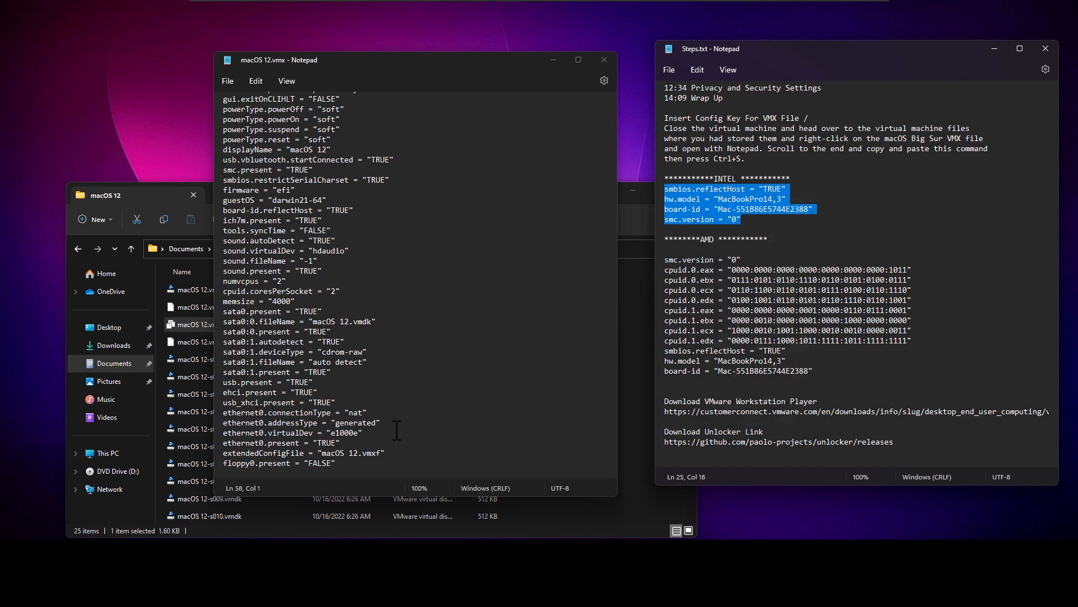
right_click(311, 475)
left_click(342, 326)
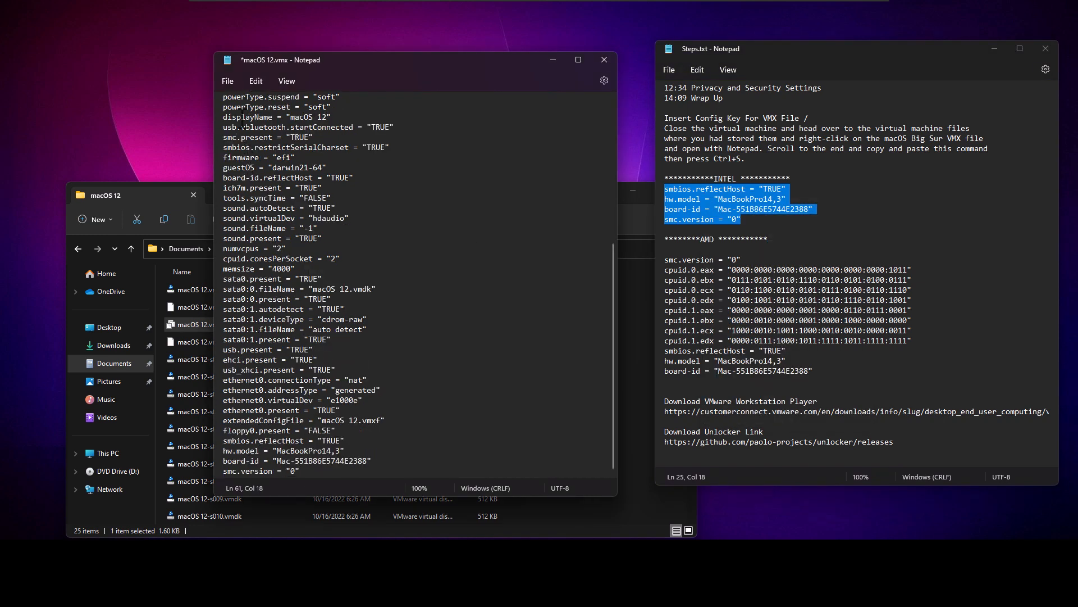
Save and close macOS 12.vmx and its folder, and select the macOS 12 virtual machine in VMware Workstation 16 Player.
left_click(229, 82)
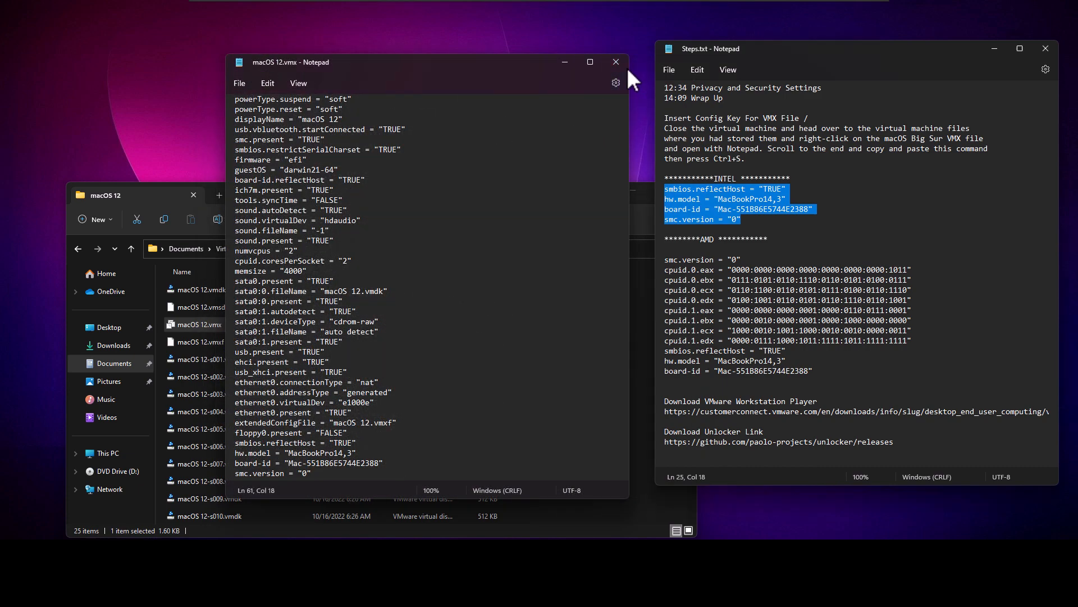
left_click(626, 68)
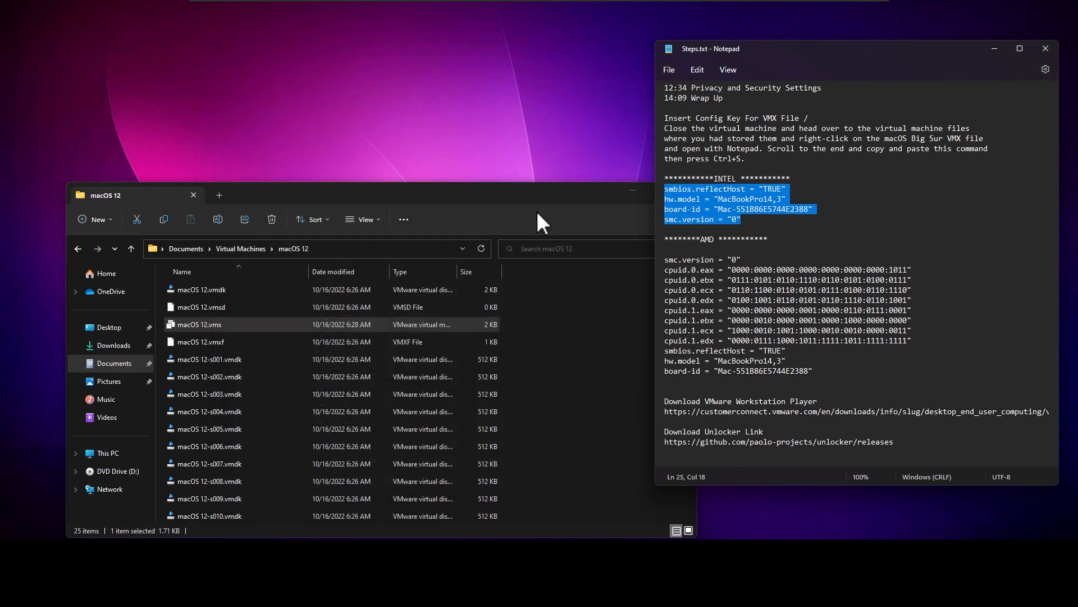
left_click(684, 190)
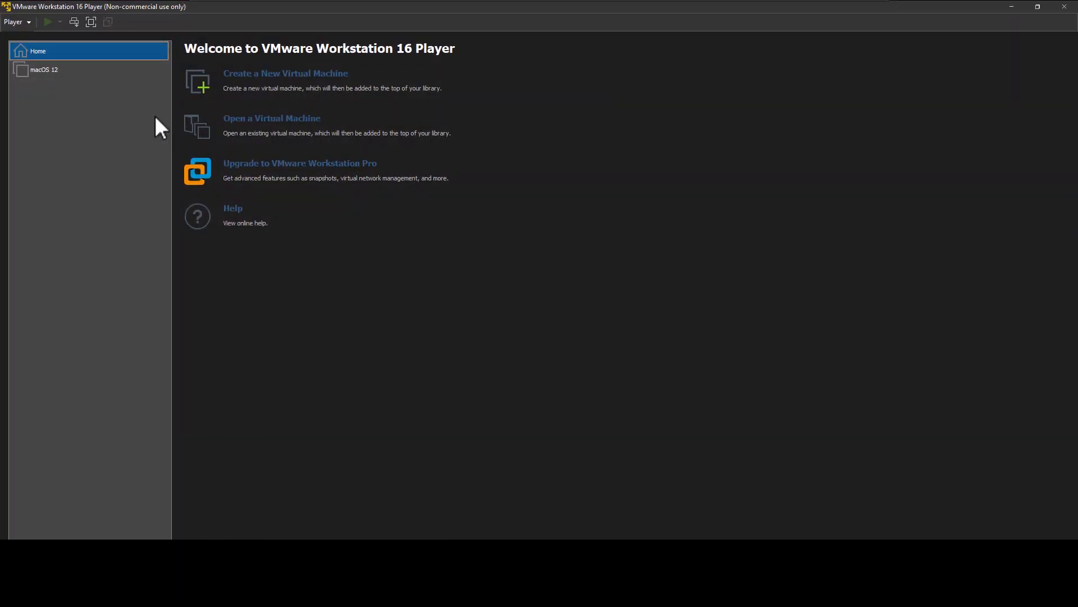
left_click(104, 72)
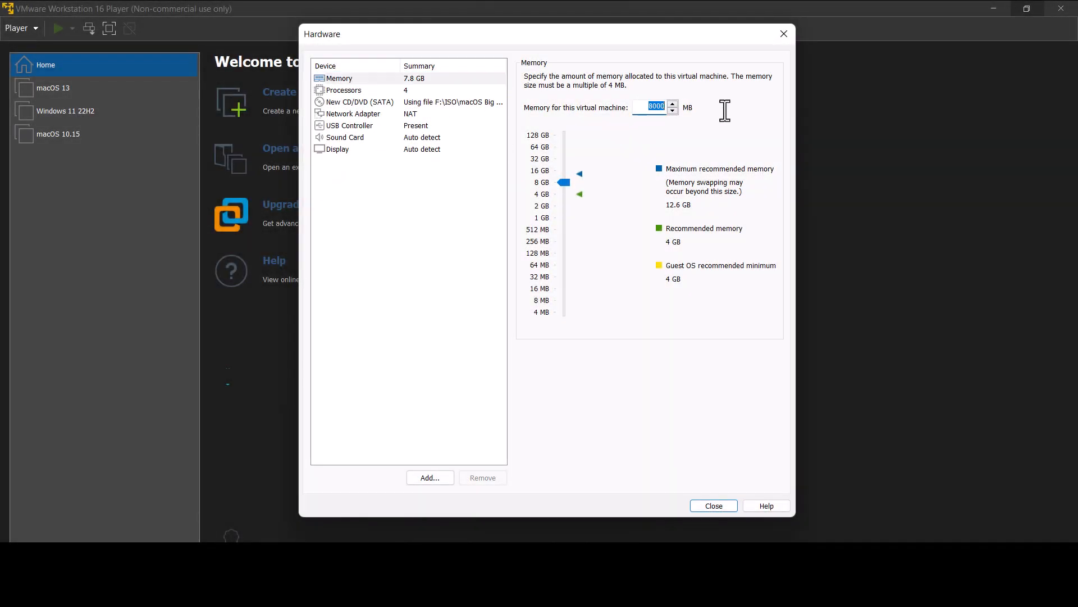
Review the processor, CD/DVD, network, USB, sound and display settings and finish creating the MaCOS BigSur virtual machine.
left_click(462, 91)
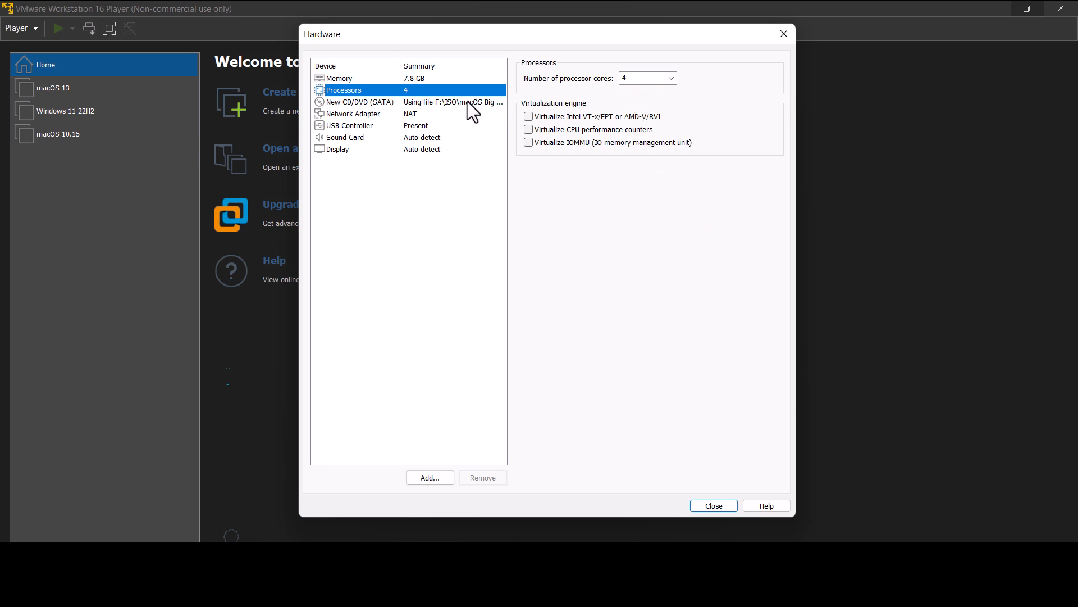
left_click(456, 101)
left_click(413, 113)
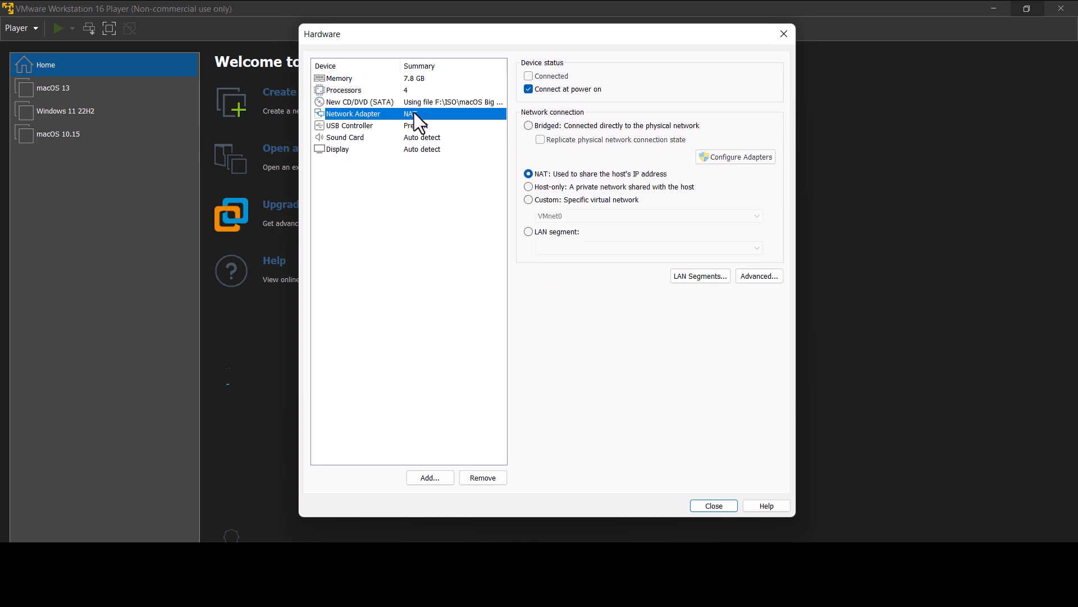
left_click(413, 126)
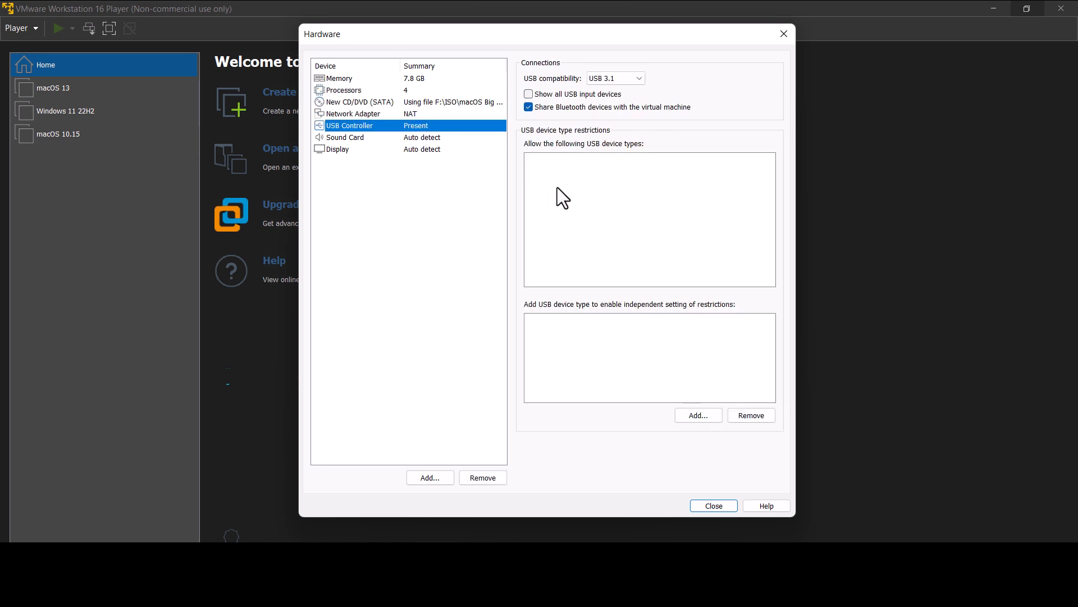
left_click(422, 139)
left_click(412, 150)
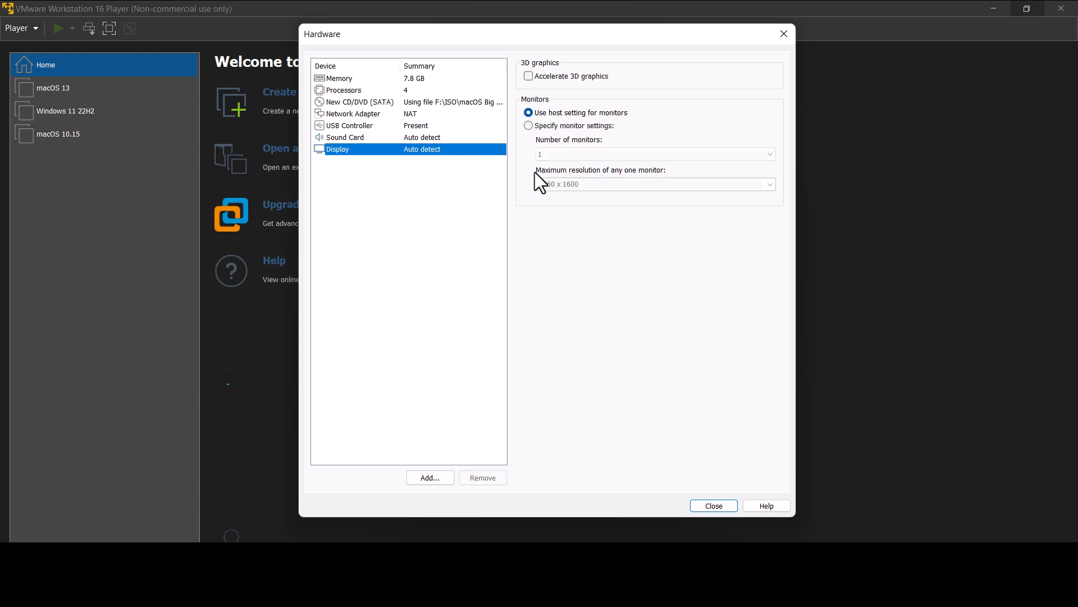
left_click(714, 506)
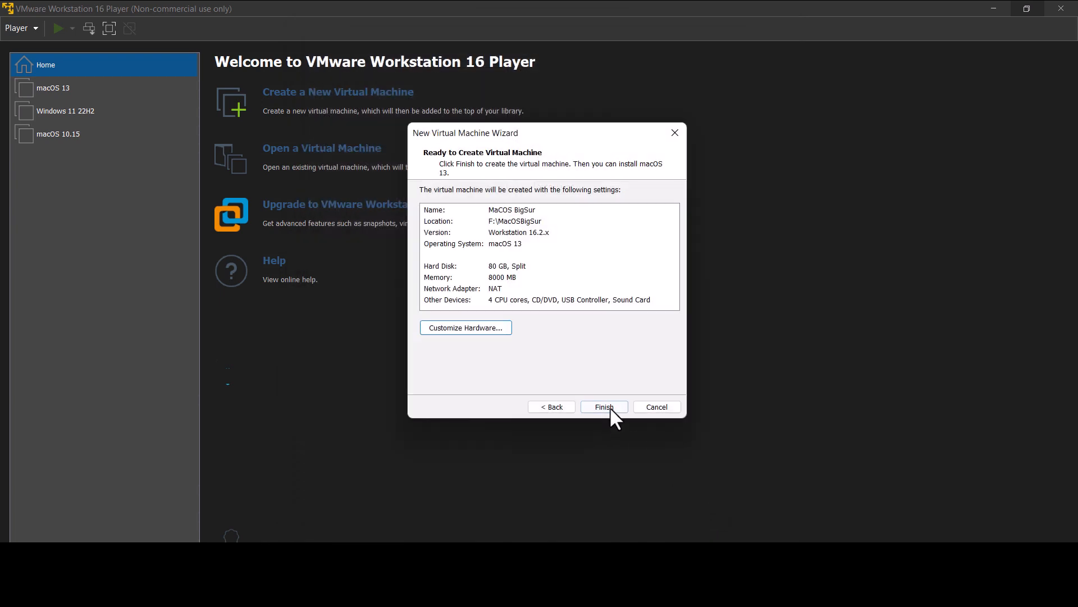
left_click(604, 407)
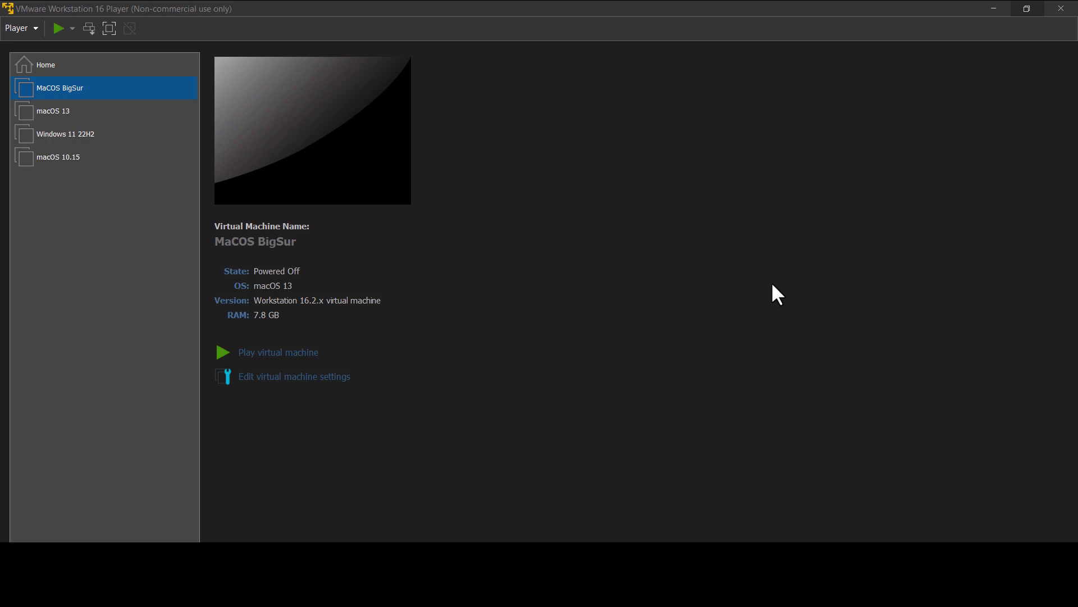
Power on the MaCOS BigSur virtual machine and continue the macOS setup with English as the language.
left_click(59, 29)
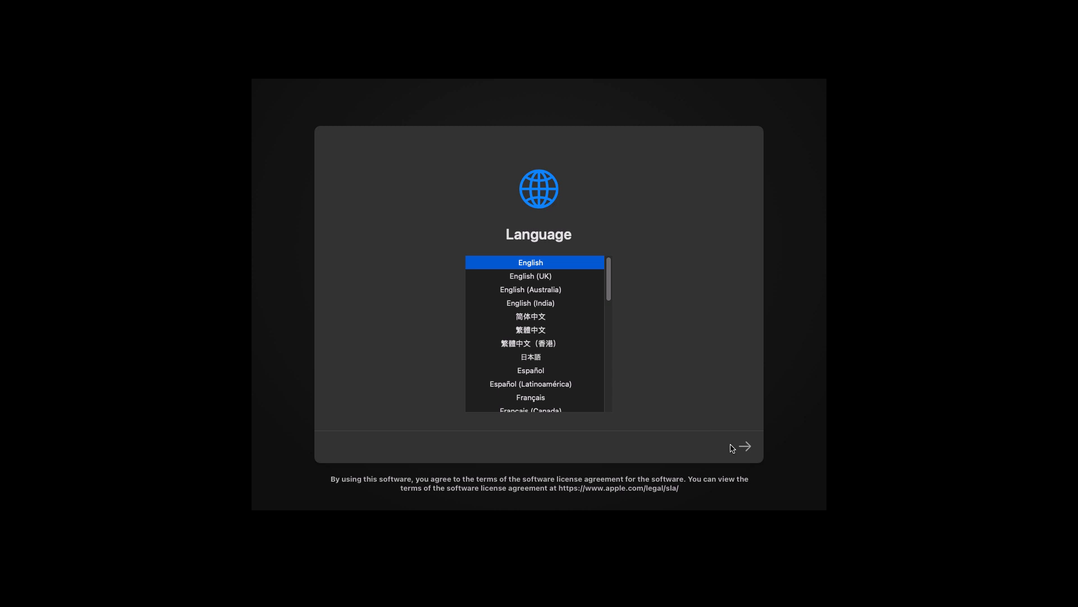
left_click(749, 448)
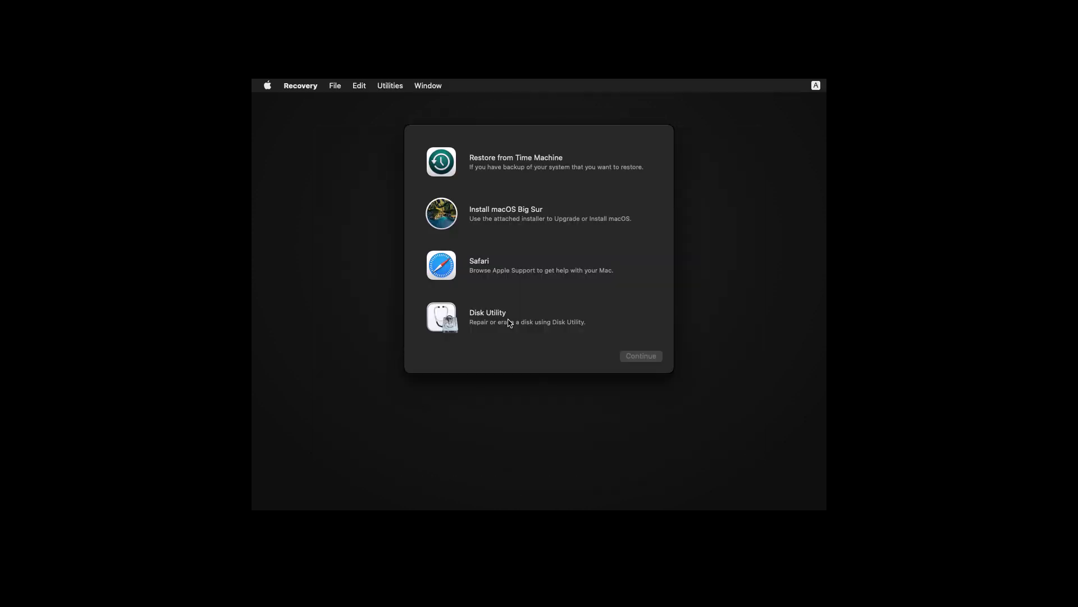
Open Disk Utility from the recovery options and select the VMware Virtual SATA Hard Drive Media disk.
left_click(520, 322)
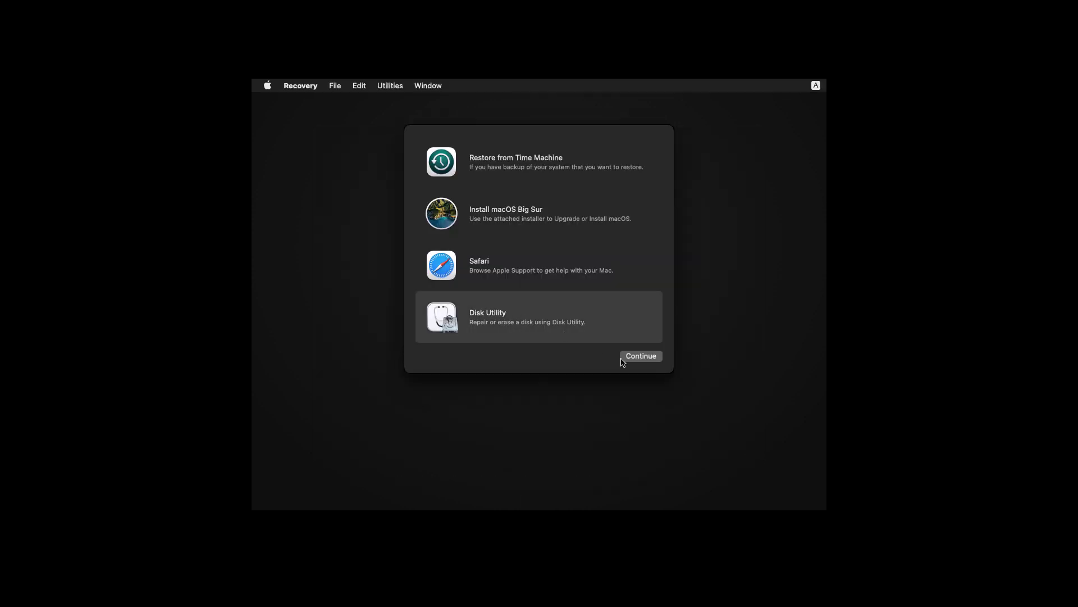
left_click(645, 359)
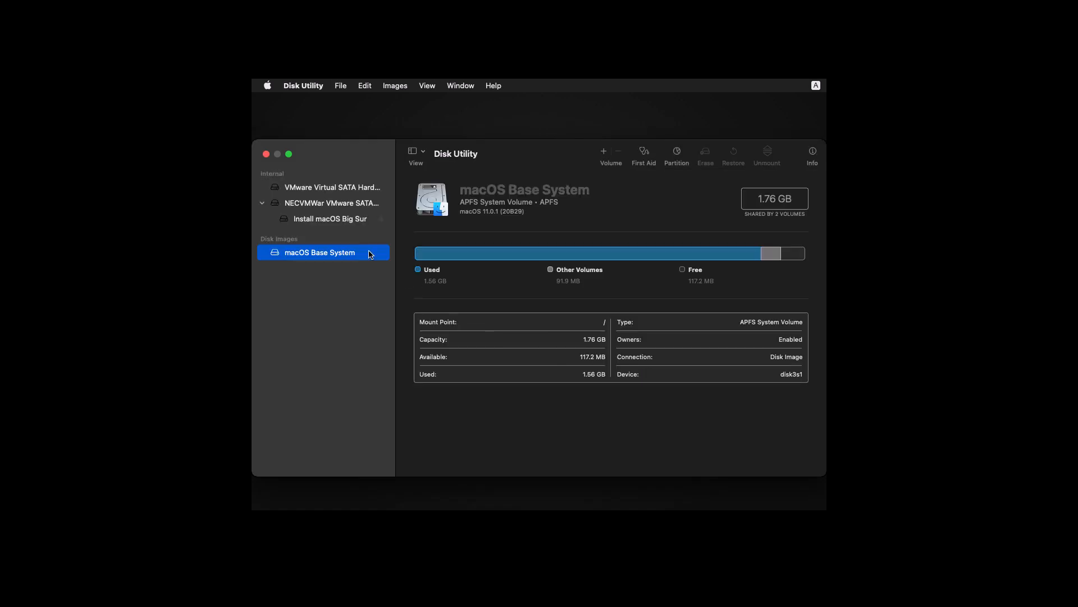
left_click(329, 191)
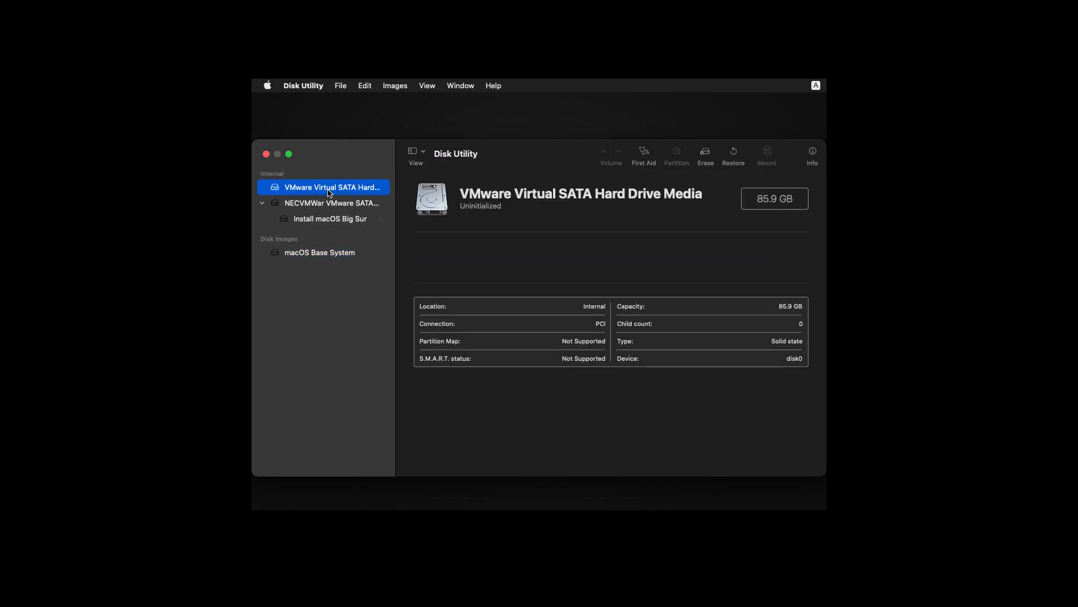
left_click_drag(758, 197, 798, 200)
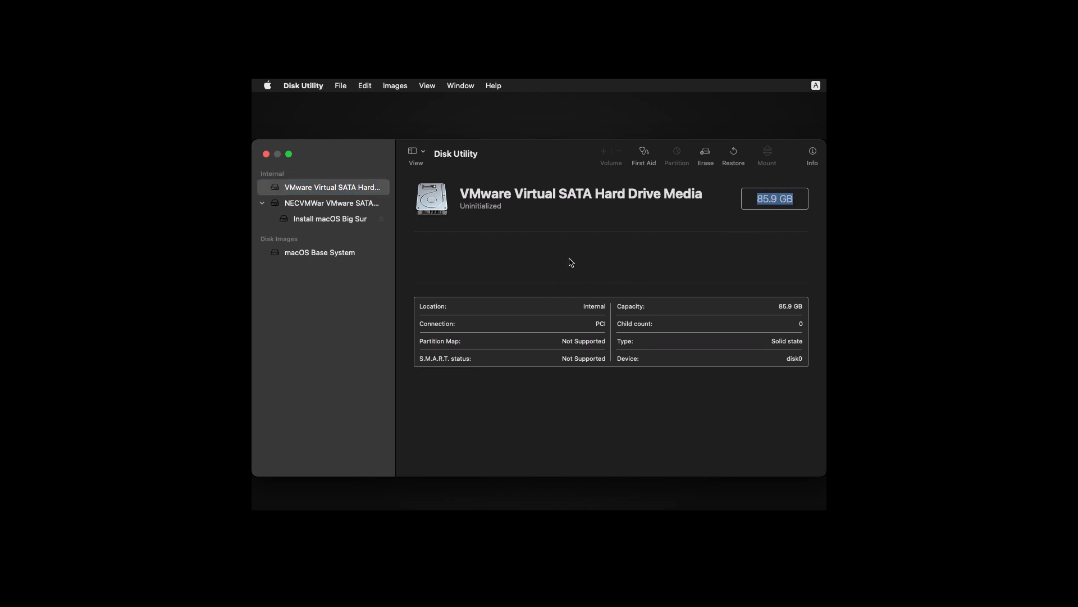
Erase the VMware Virtual SATA Hard Drive Media disk as BigSur with APFS format and GUID Partition Map scheme.
left_click(710, 153)
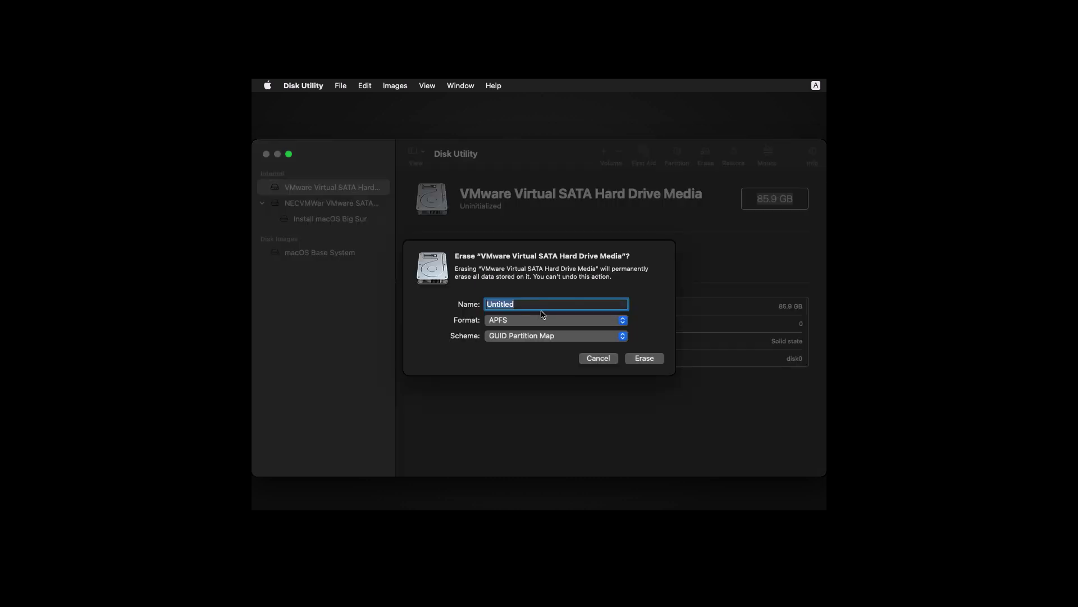
left_click(509, 322)
left_click(507, 325)
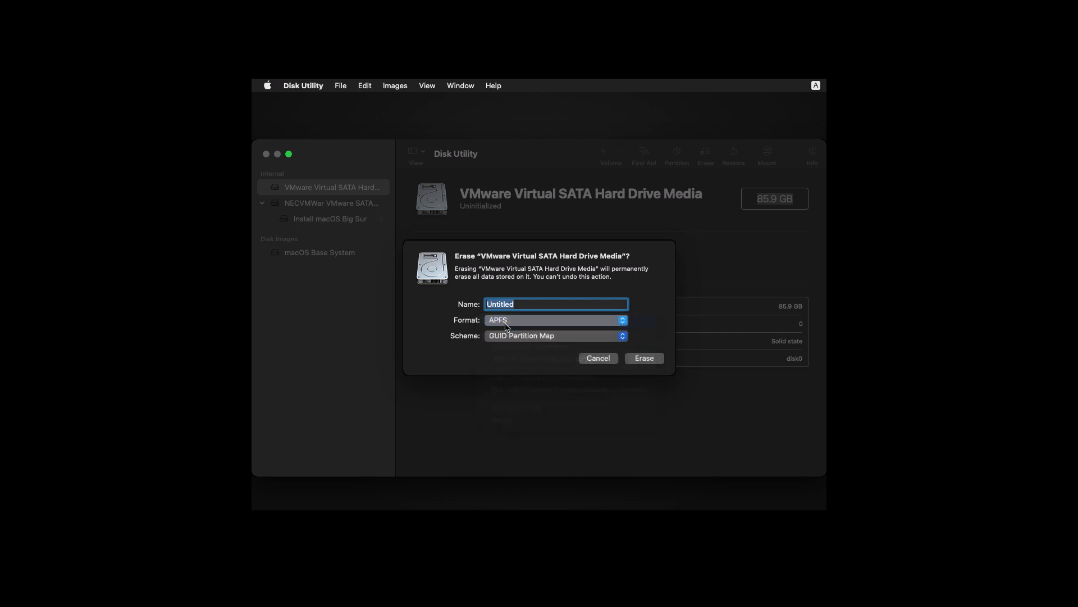
left_click(507, 337)
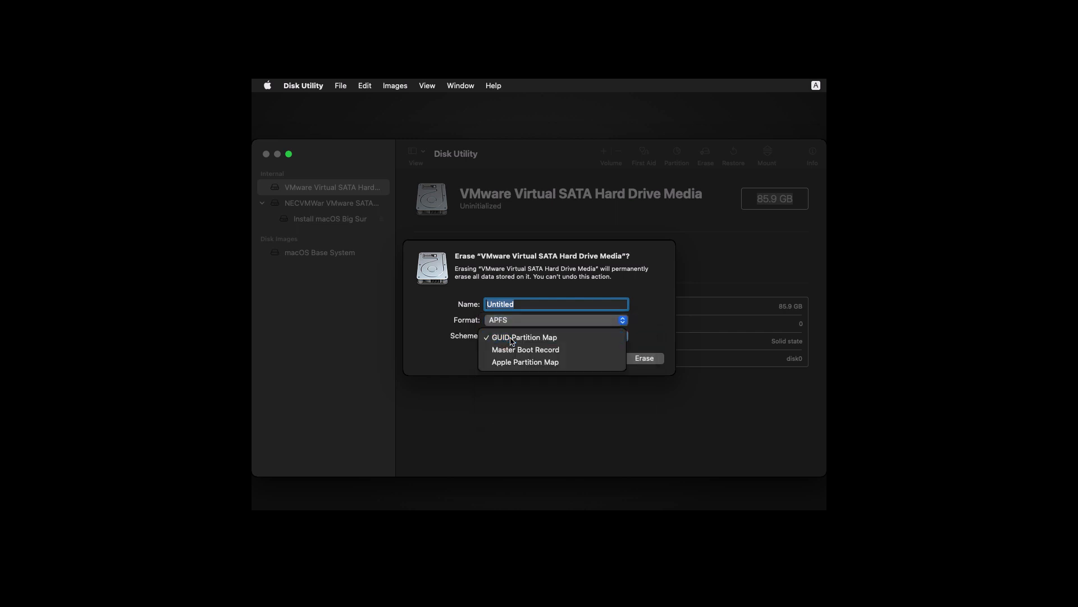
left_click(508, 339)
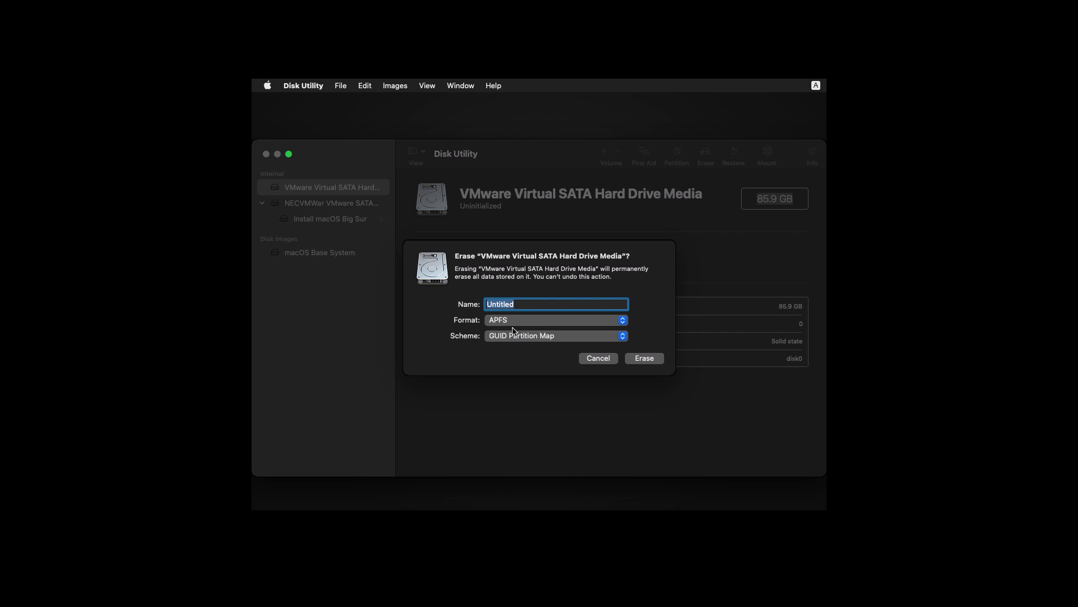
type("BigSur")
left_click(651, 360)
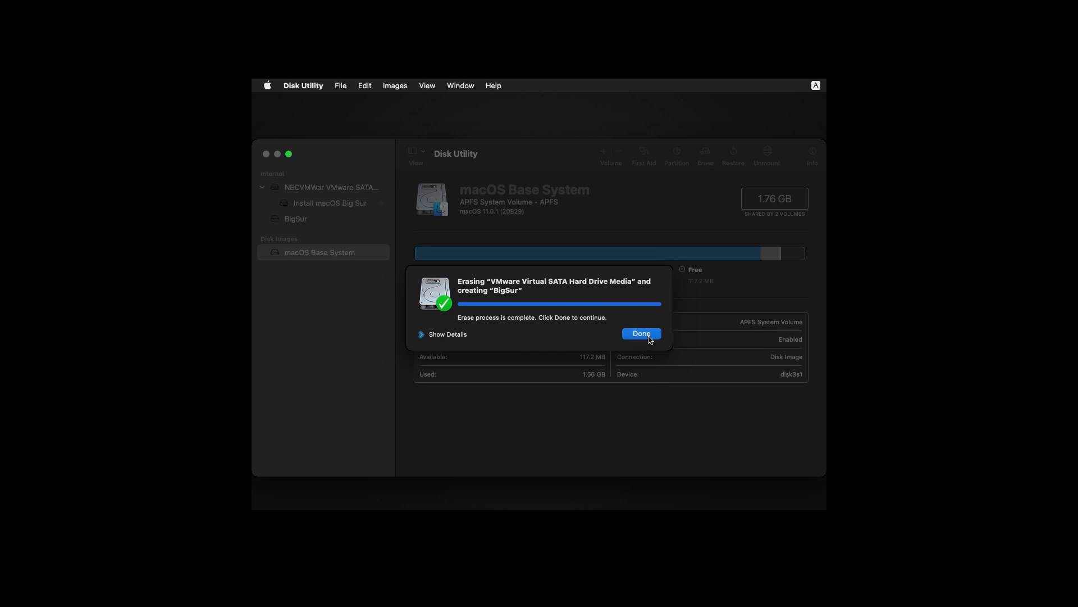
left_click(641, 333)
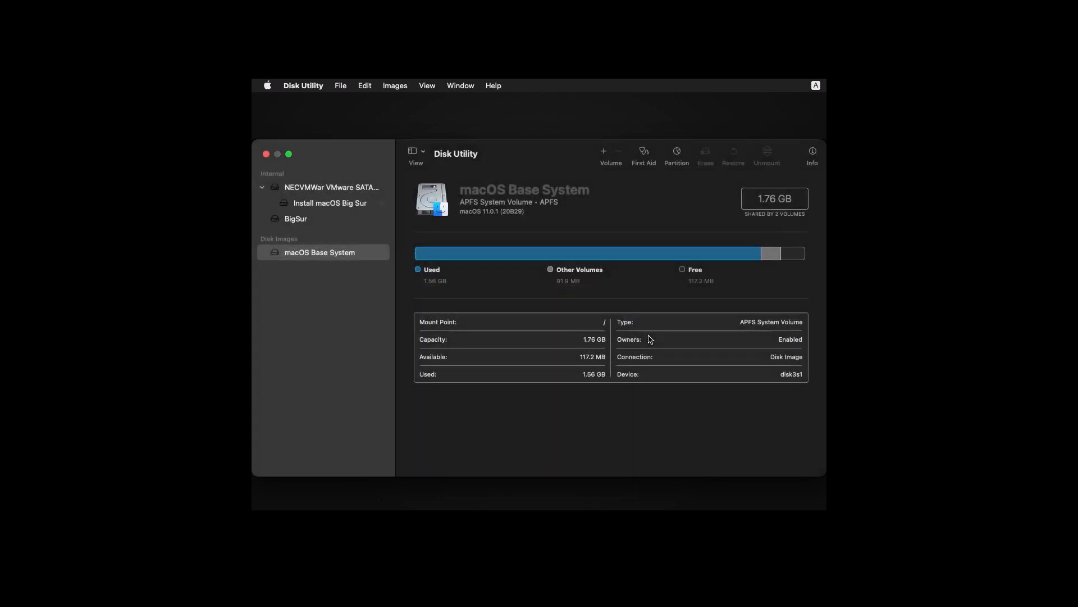
Close Disk Utility and start installing macOS Big Sur on the BigSur disk, agreeing to the software license.
left_click(266, 154)
left_click(524, 231)
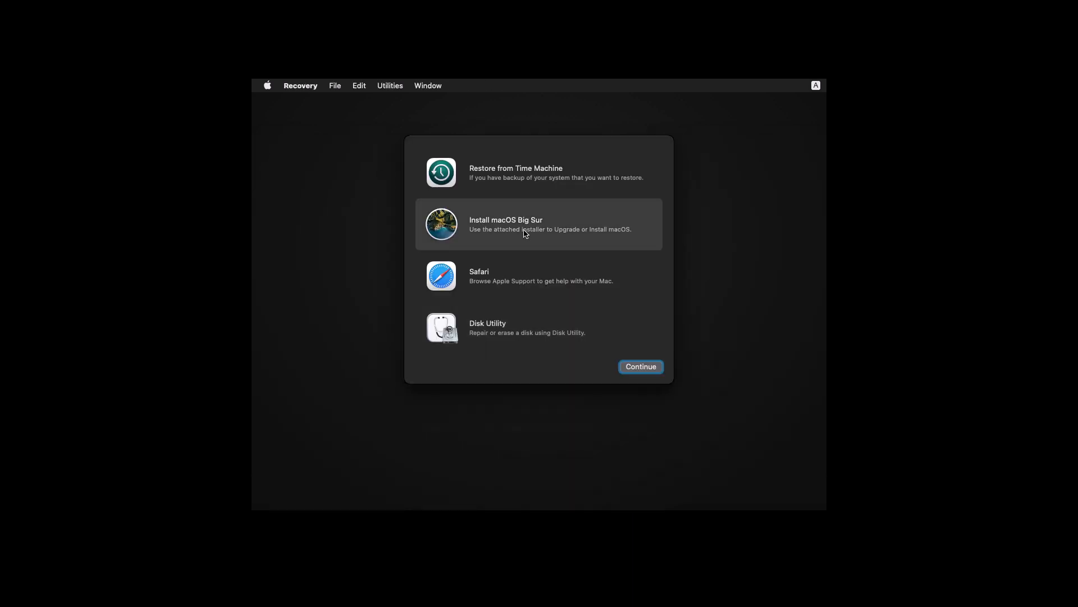
left_click(648, 371)
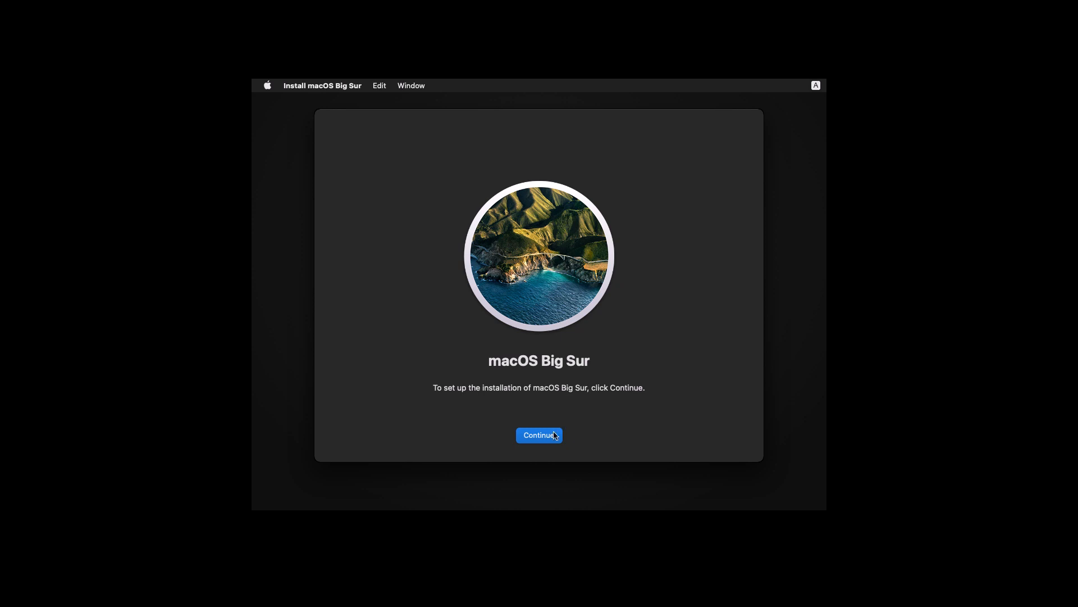
left_click(548, 443)
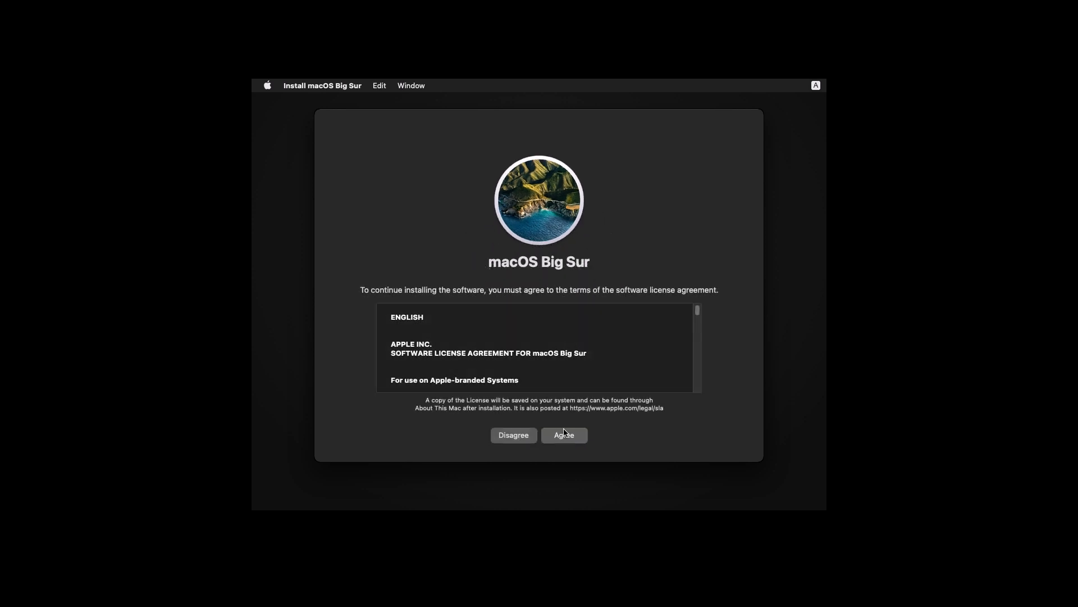
left_click(565, 436)
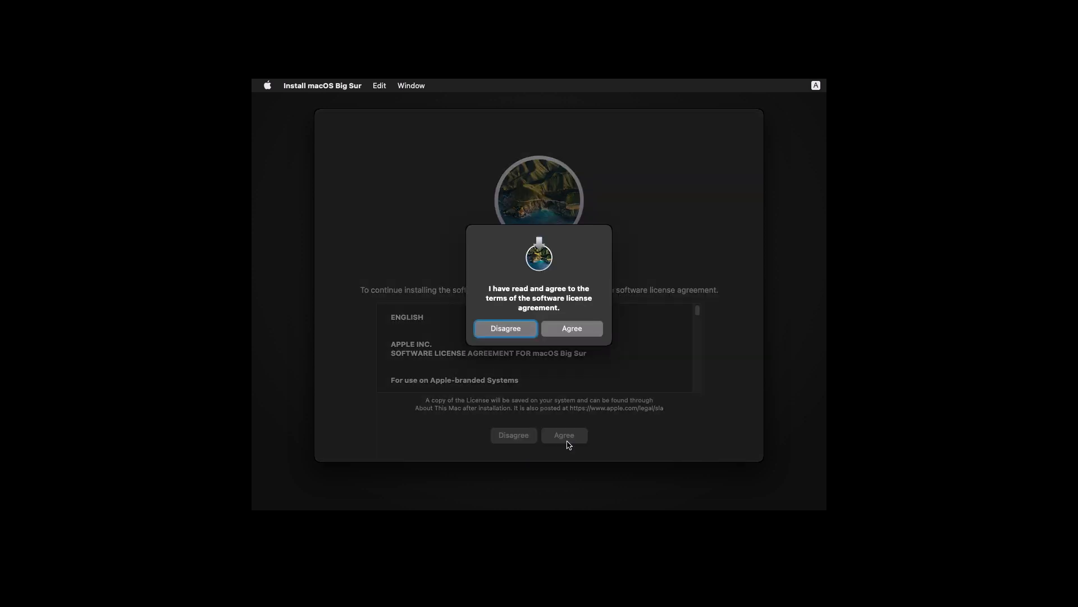
left_click(581, 331)
left_click(544, 361)
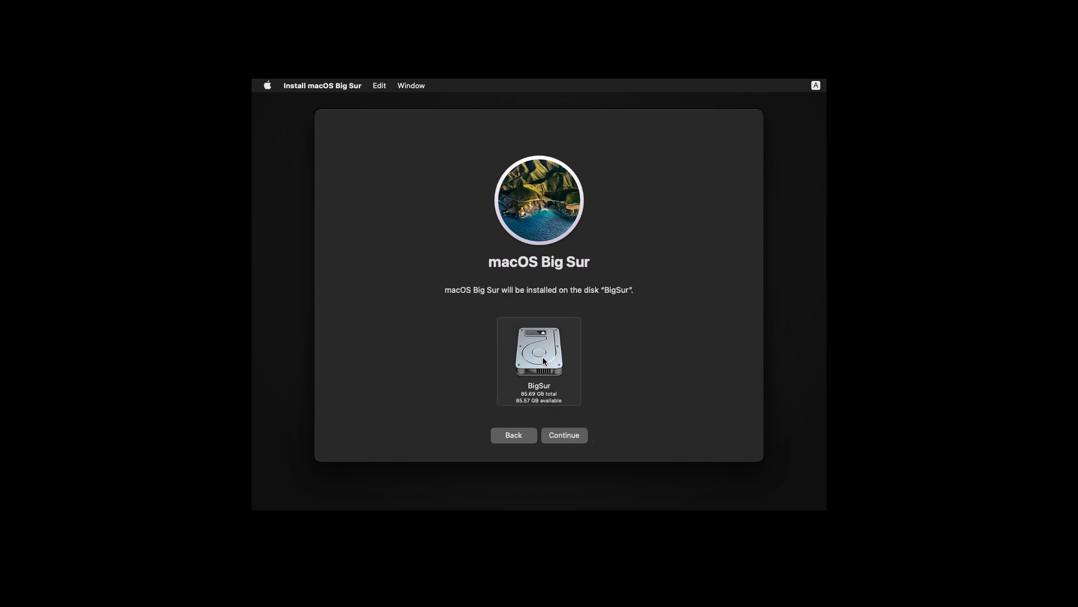
left_click(578, 442)
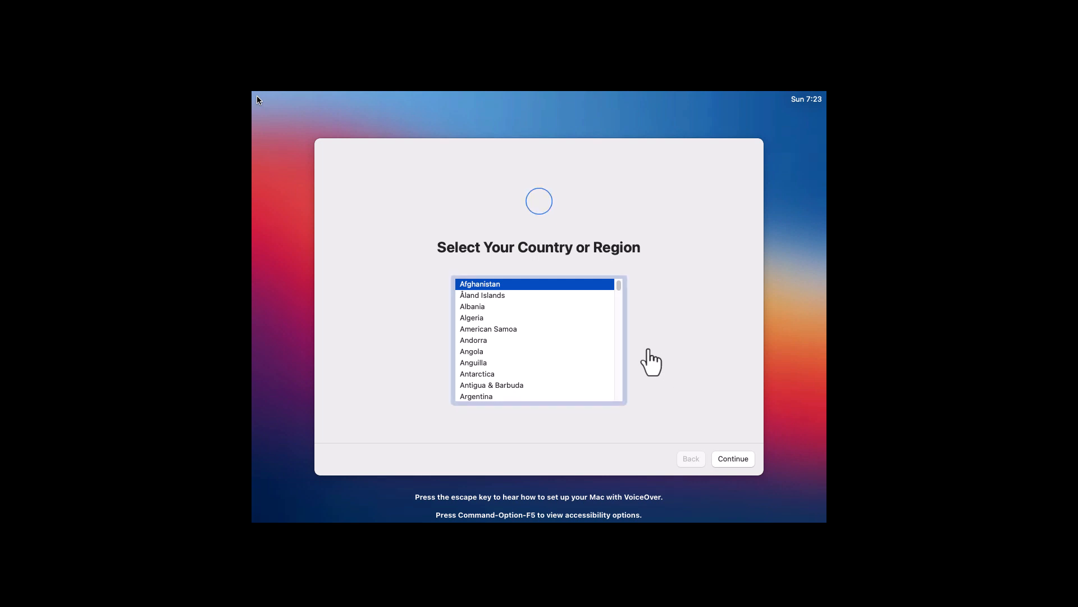
Set the country or region to United States and accept the suggested written and spoken languages.
scroll(617, 283, "down", 20)
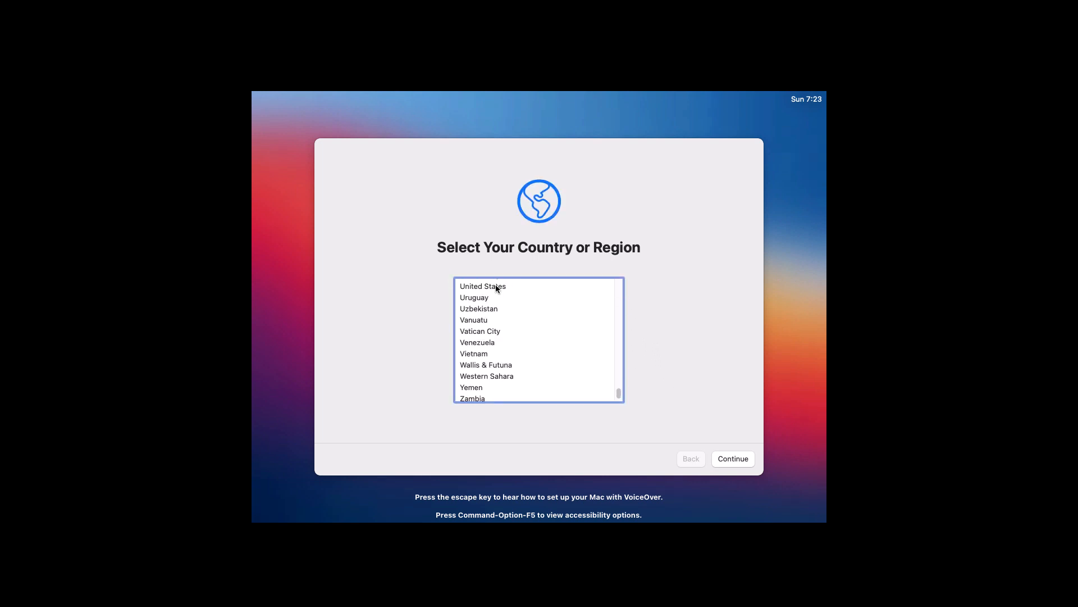
left_click(495, 284)
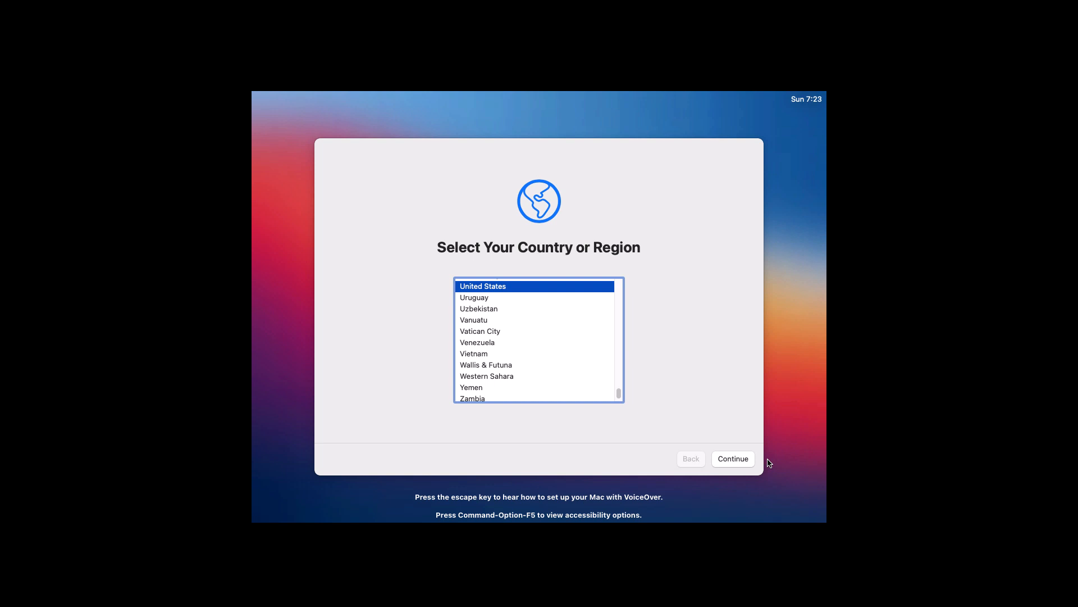
left_click(732, 459)
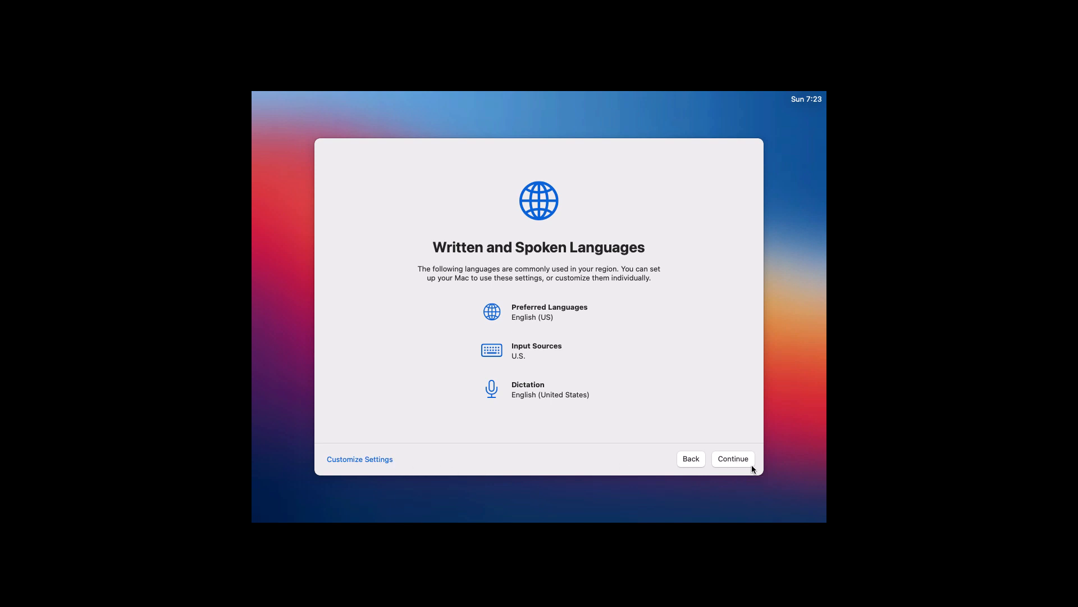
left_click(733, 458)
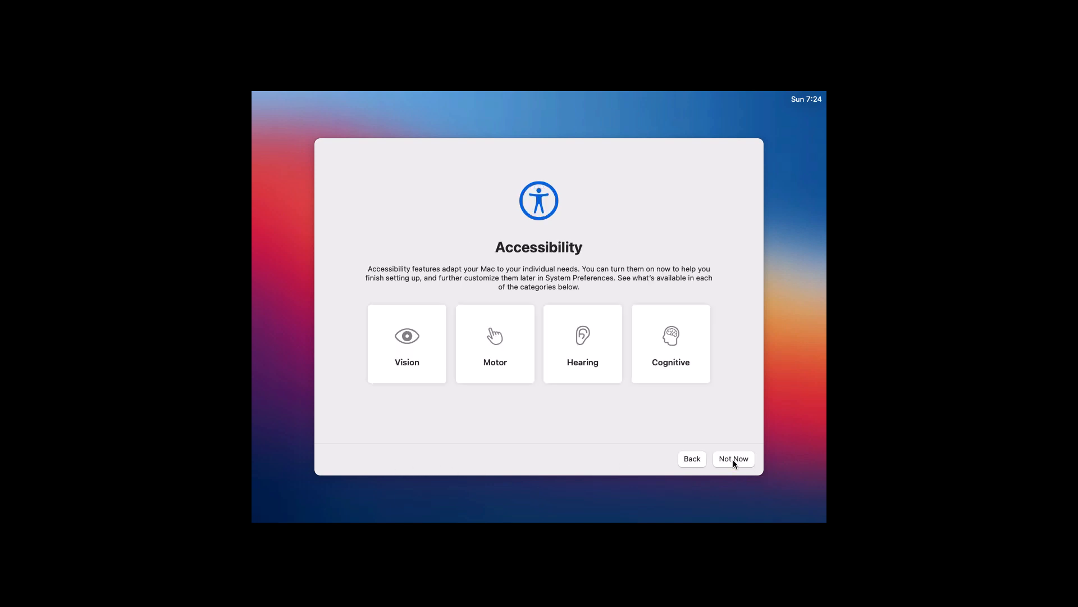
Skip the accessibility options, accept the Data & Privacy page and decline transferring information with Migration Assistant.
left_click(733, 460)
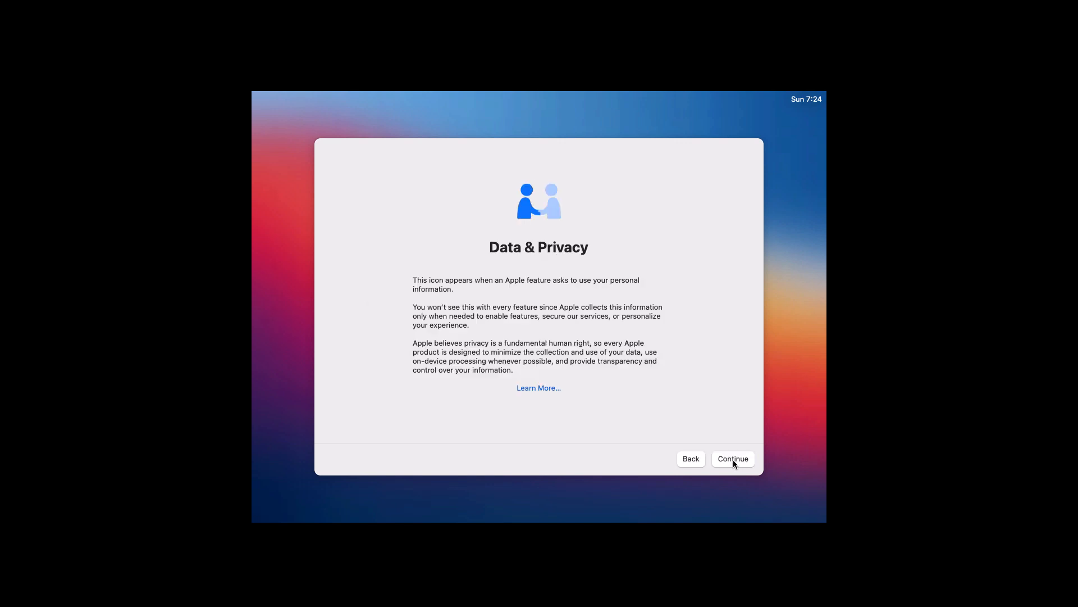
left_click(733, 460)
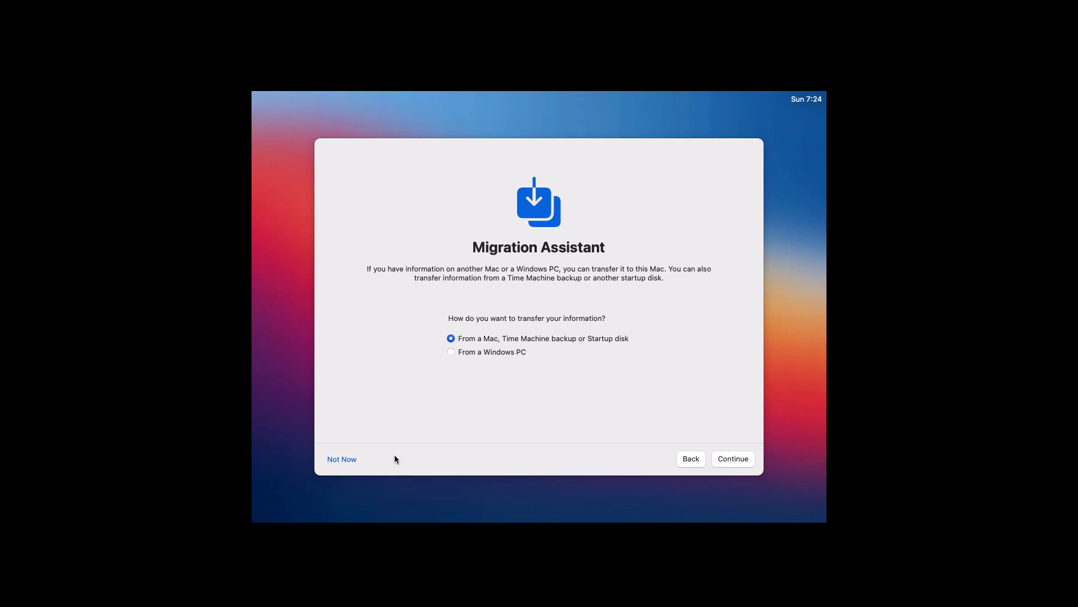
left_click(343, 460)
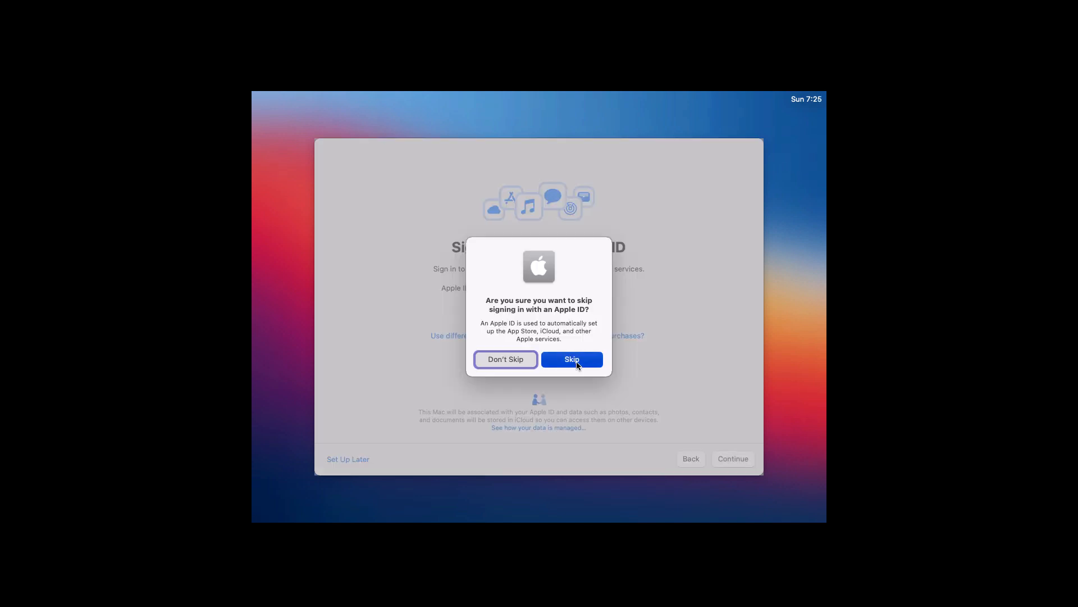
Skip signing in with an Apple ID and agree to the macOS terms and conditions.
left_click(577, 362)
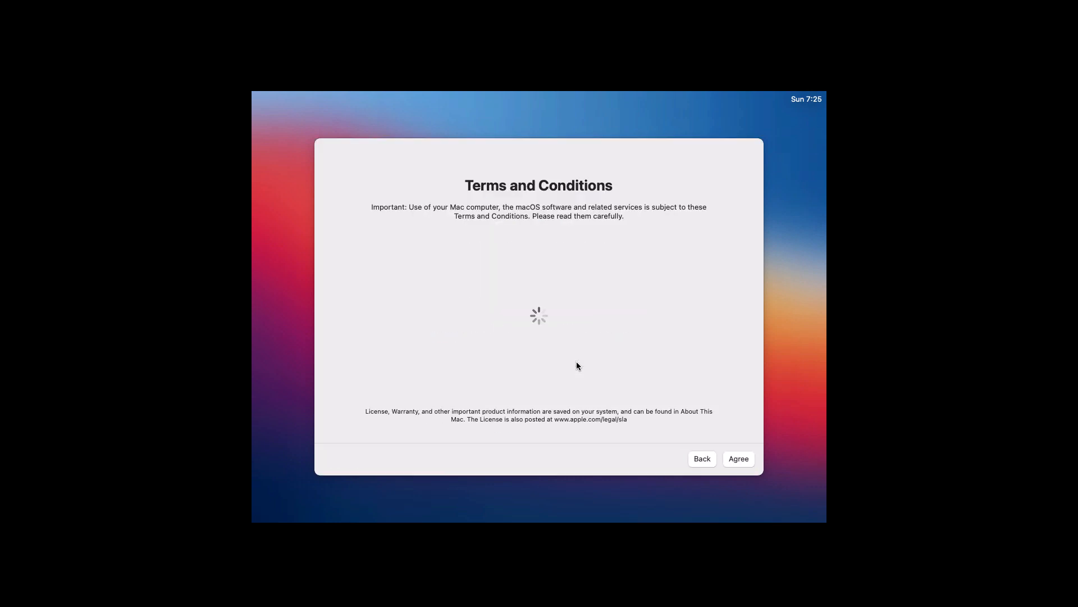
left_click(739, 459)
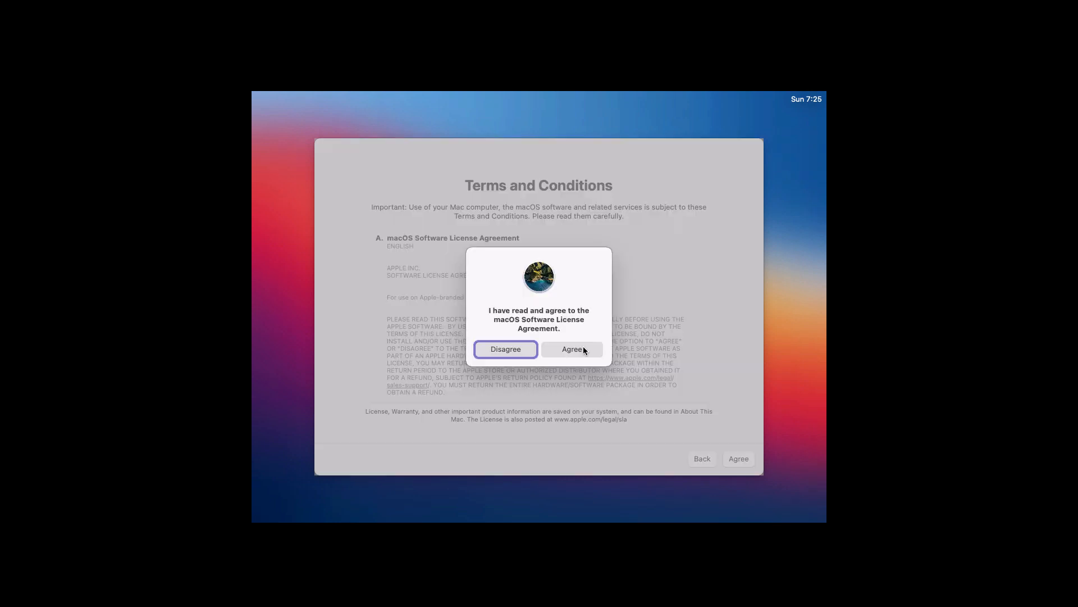
left_click(583, 348)
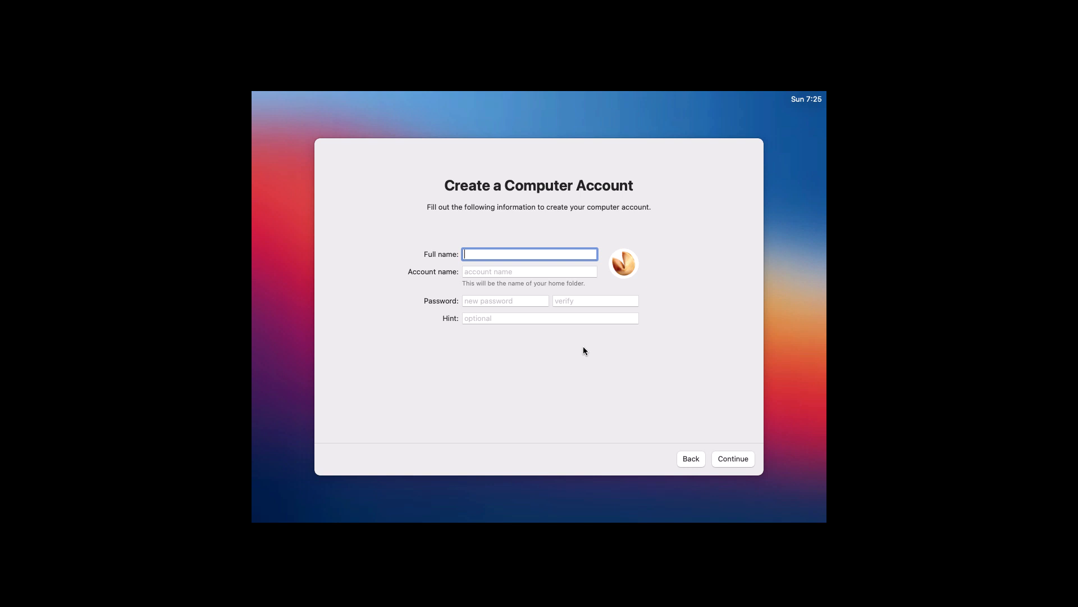
Create the computer account with the full name TechWarriors.
type("TechWarriors")
key("Tab")
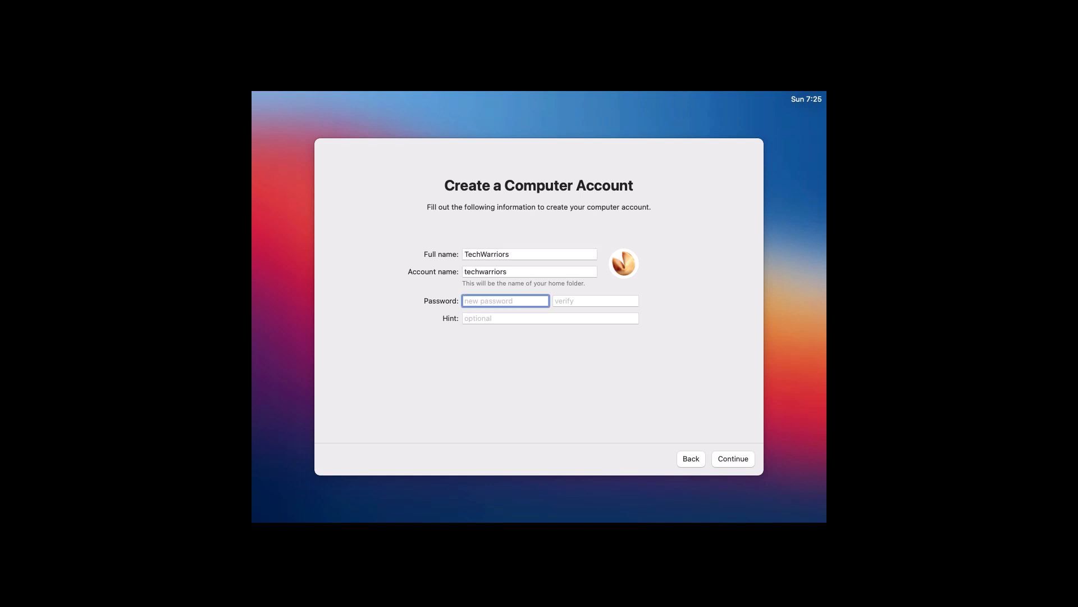
left_click(739, 460)
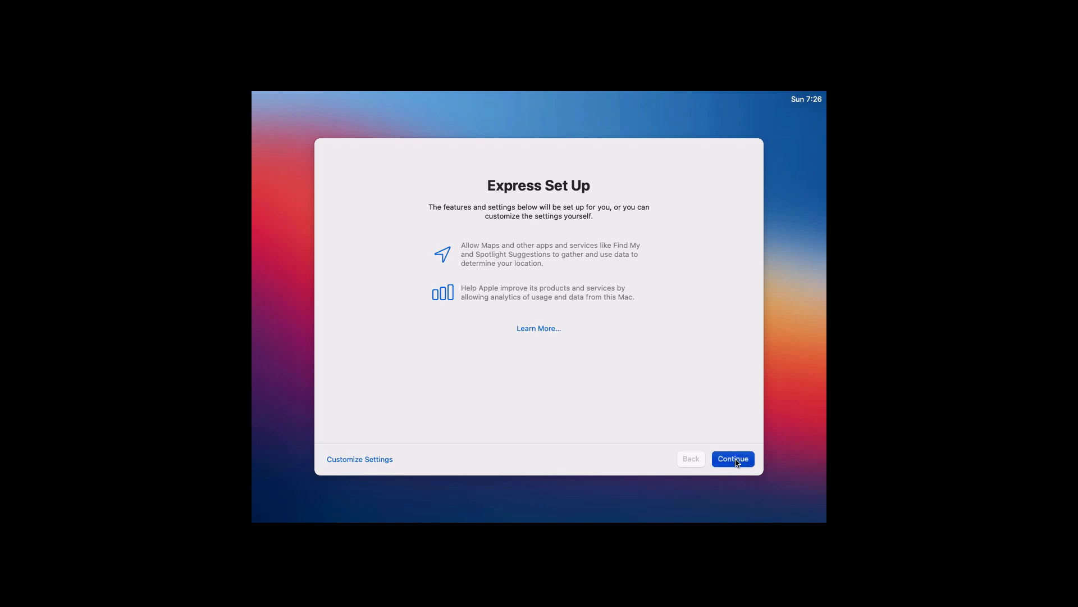
Accept the Express Set Up and Analytics settings and postpone setting up Screen Time.
left_click(736, 460)
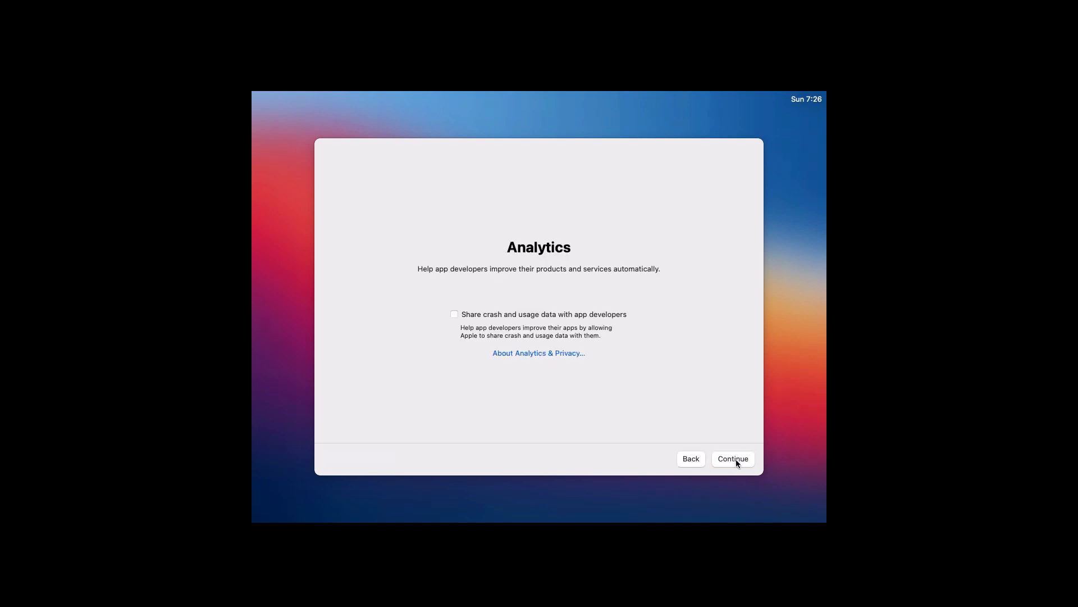
left_click(736, 459)
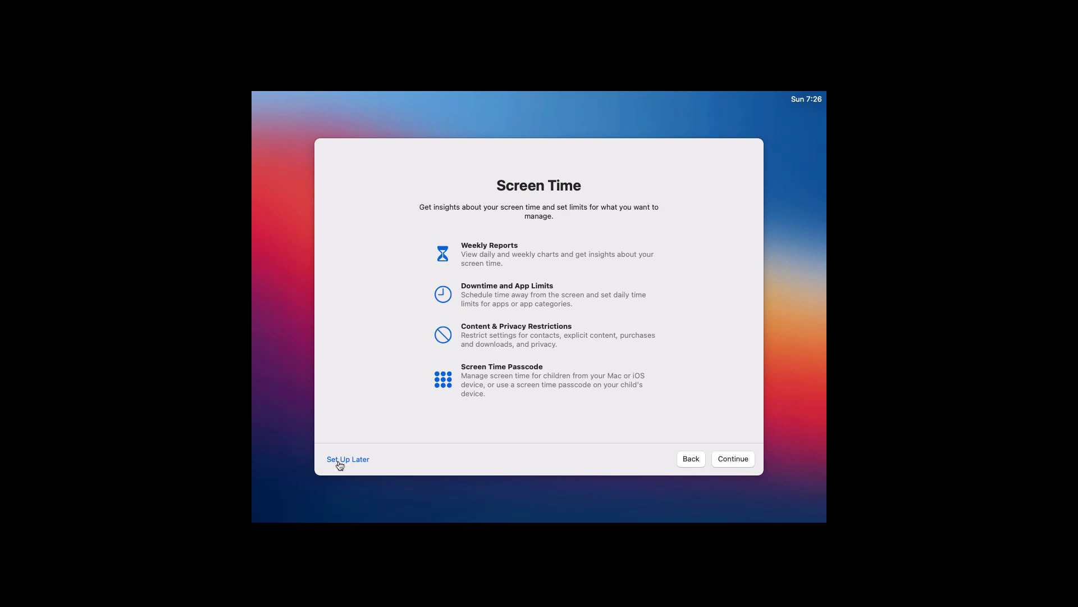
left_click(340, 462)
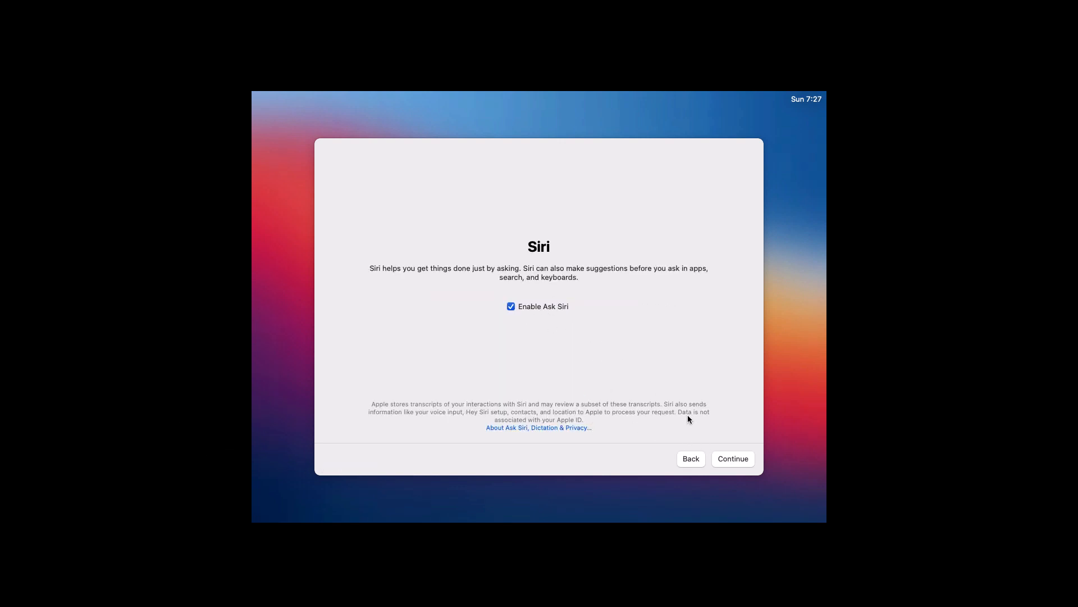
Keep Ask Siri enabled, choose Not Now for sharing audio recordings and use the Light appearance.
left_click(739, 459)
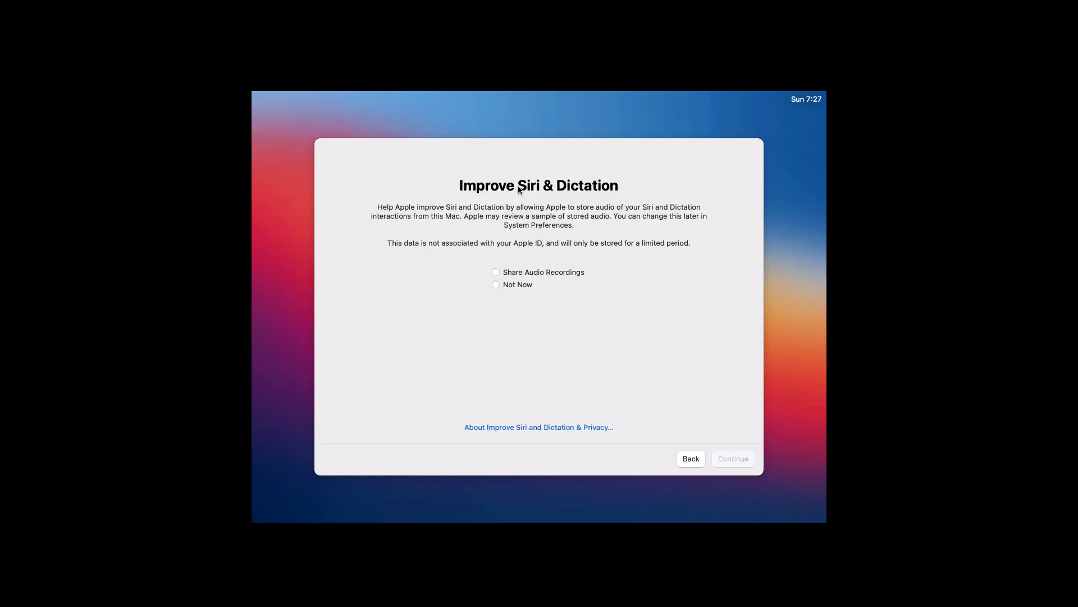
left_click(496, 284)
left_click(730, 457)
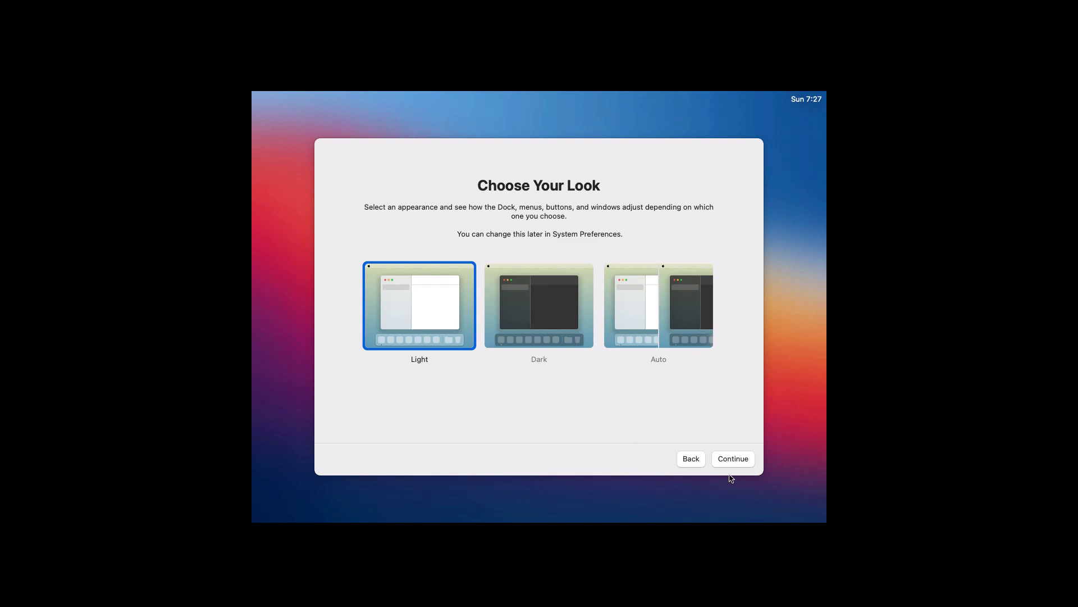
left_click(746, 459)
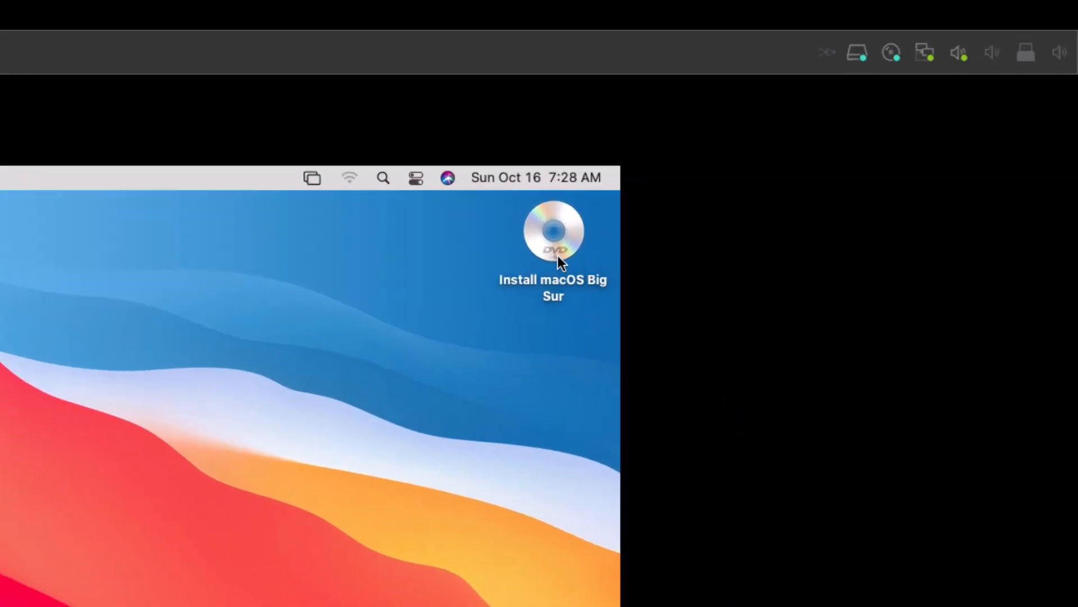
Eject the Install macOS Big Sur disc from the macOS desktop.
left_click(792, 135)
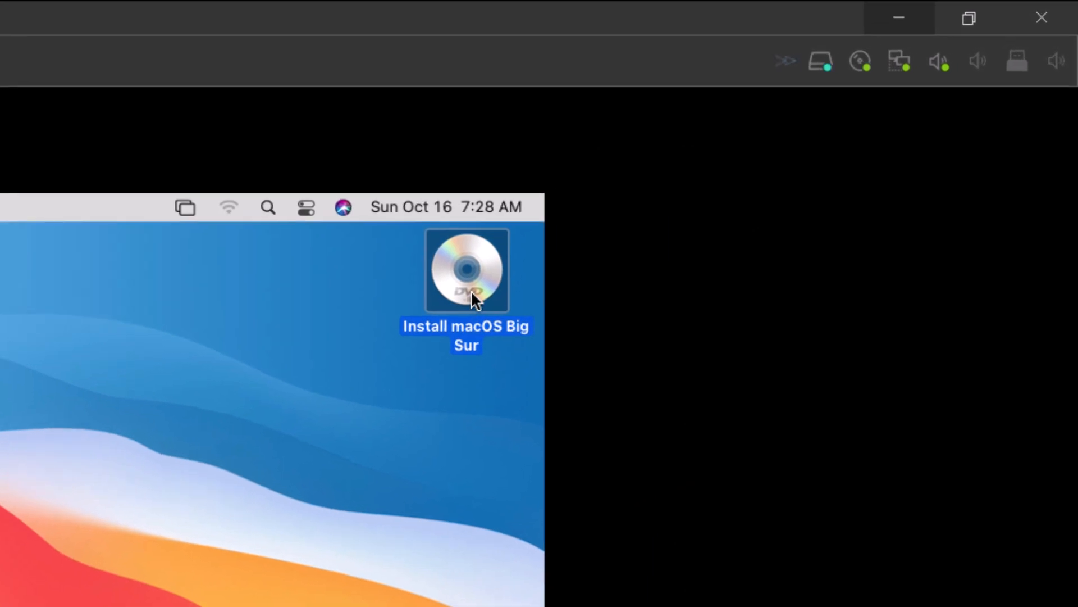
right_click(471, 290)
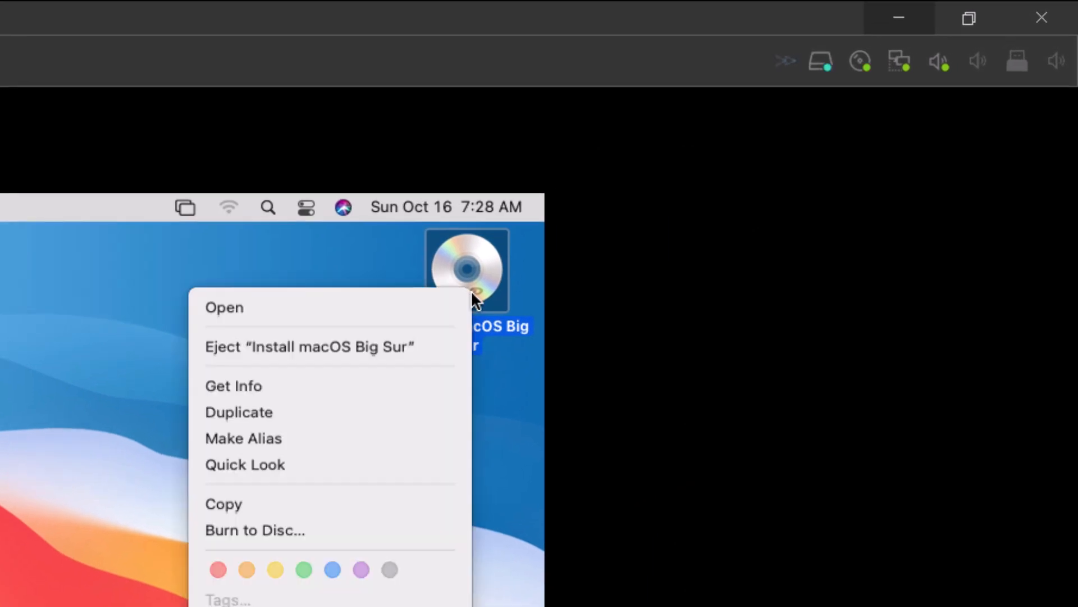
left_click(239, 348)
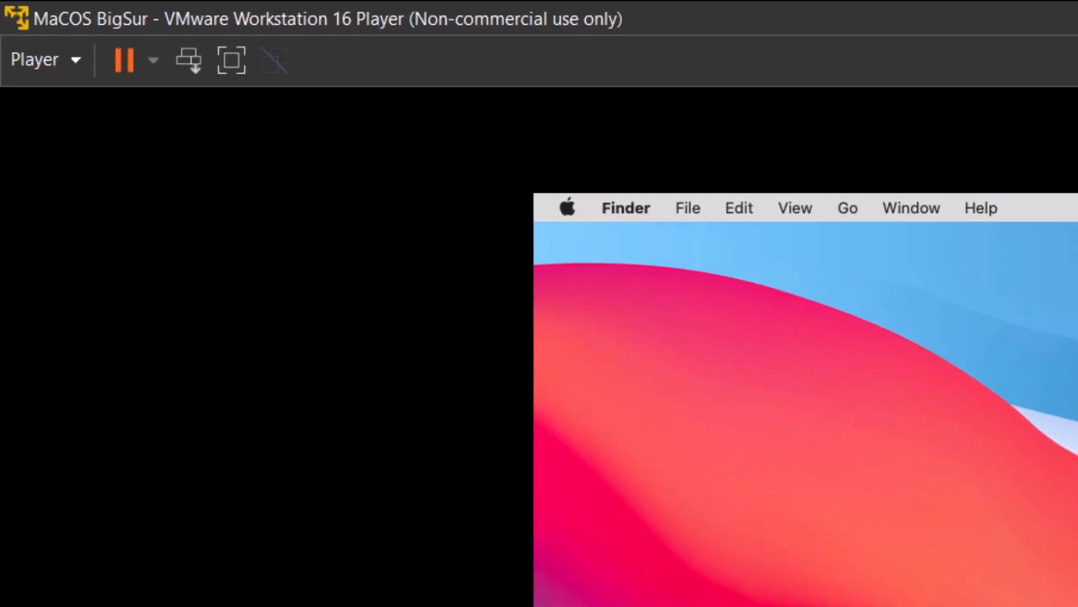
Open the settings of the virtual machine's CD/DVD (SATA) removable device in VMware Player.
left_click(73, 62)
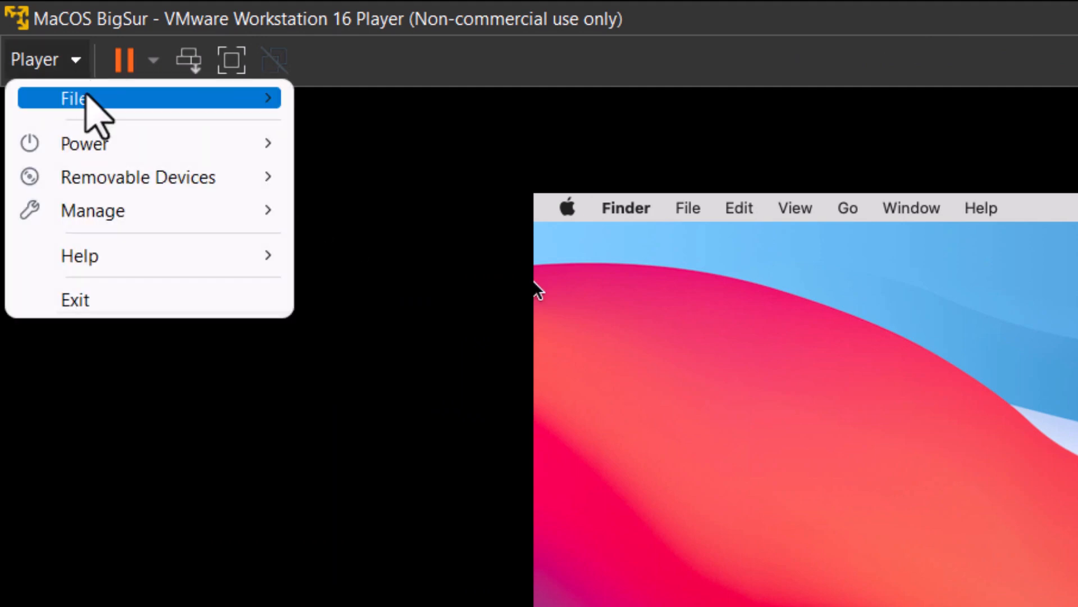
mouse_move(214, 180)
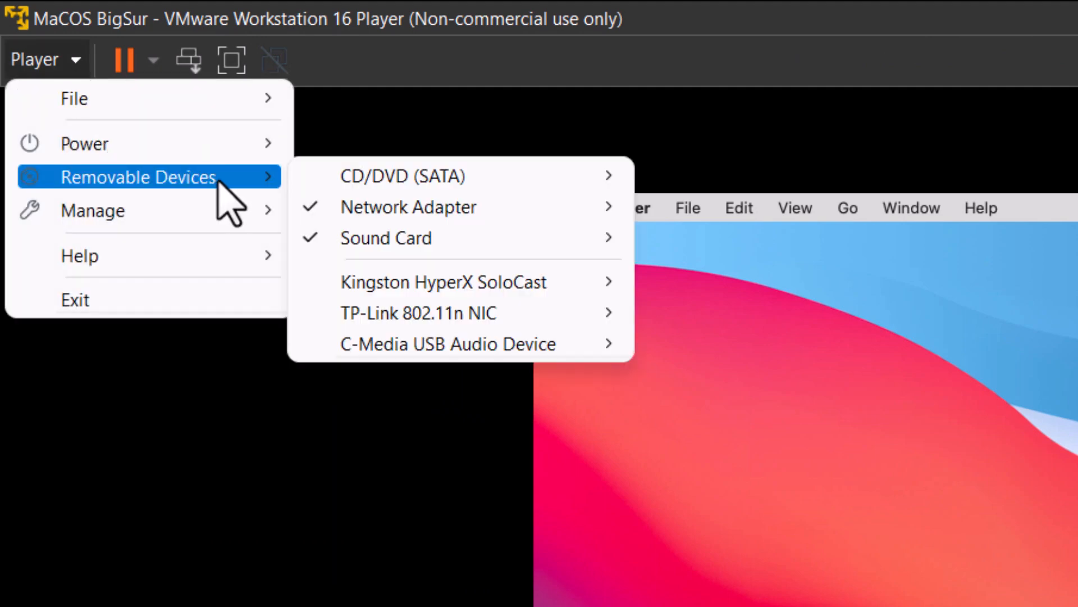
mouse_move(394, 175)
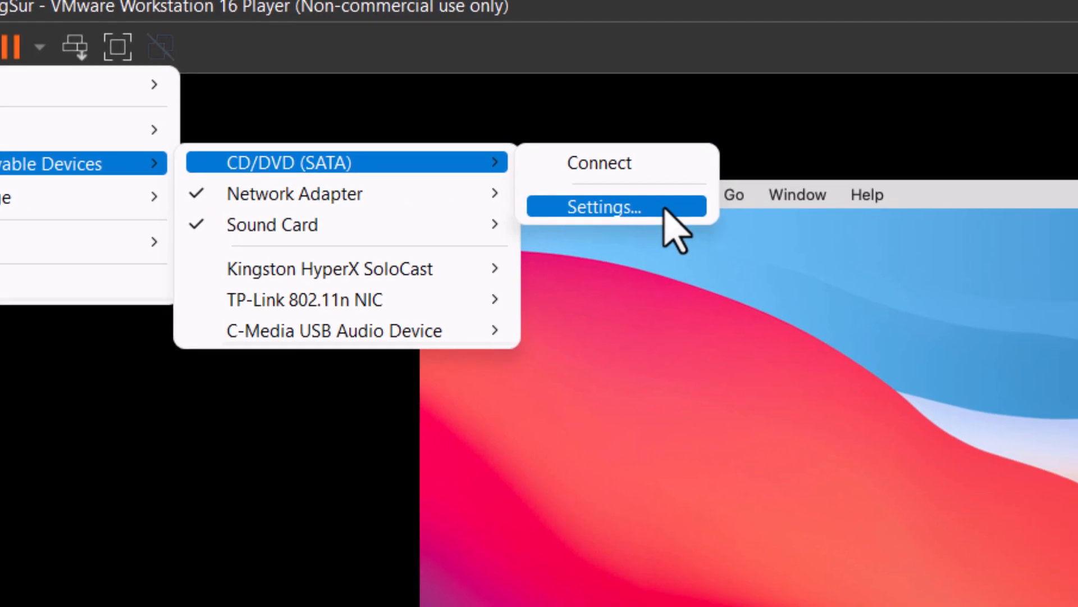
left_click(764, 220)
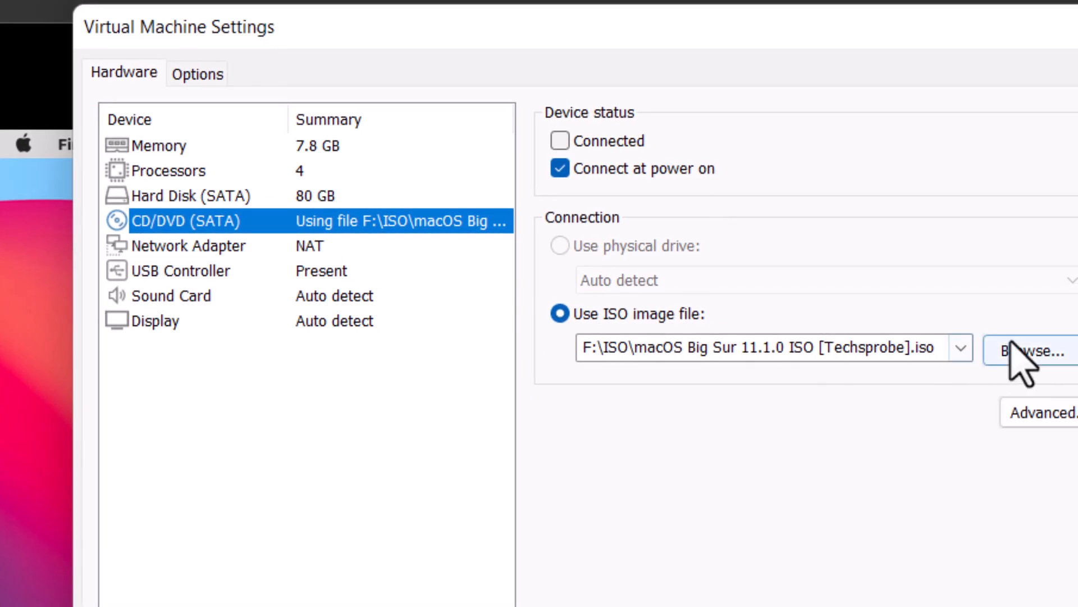
Set the CD/DVD ISO image to VMware_Tools.iso from the ISO folder on the Desktop, mark the drive as Connected and apply the settings.
left_click(1039, 359)
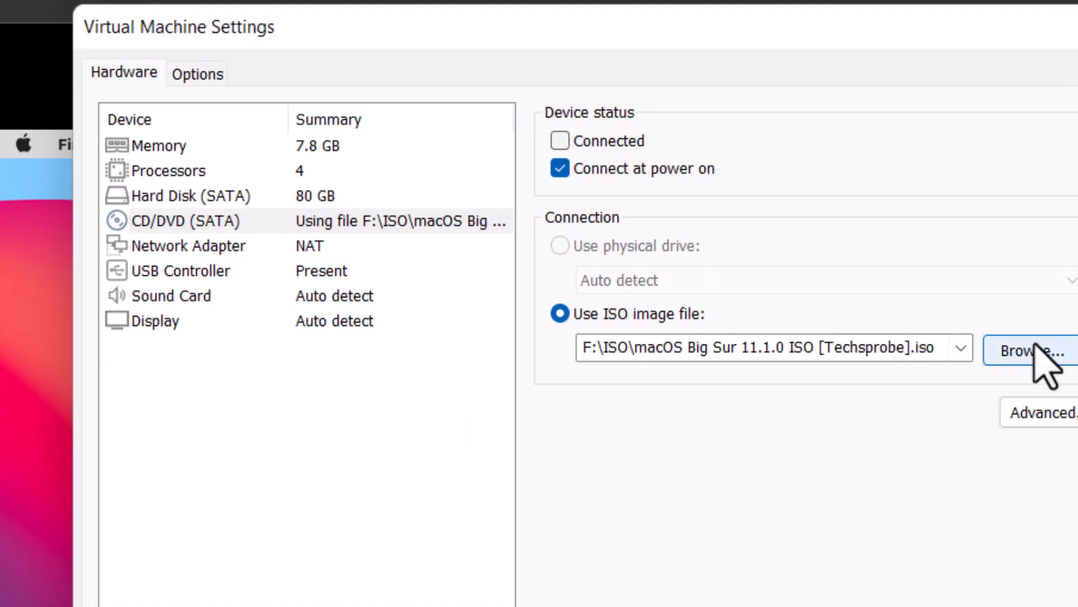
left_click(1038, 353)
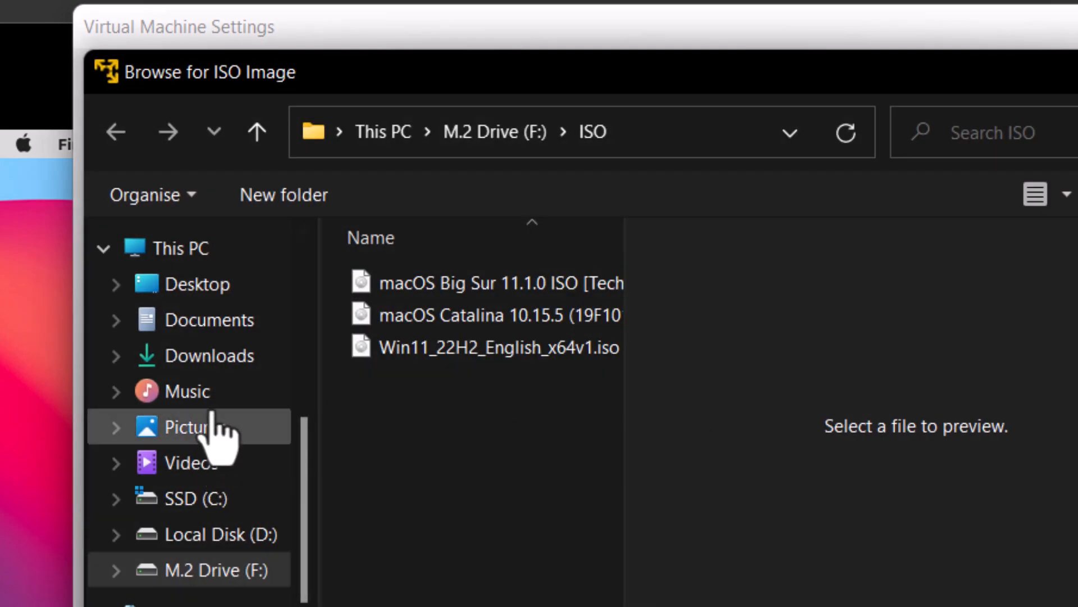
left_click(200, 289)
left_click(463, 393)
double_click(463, 393)
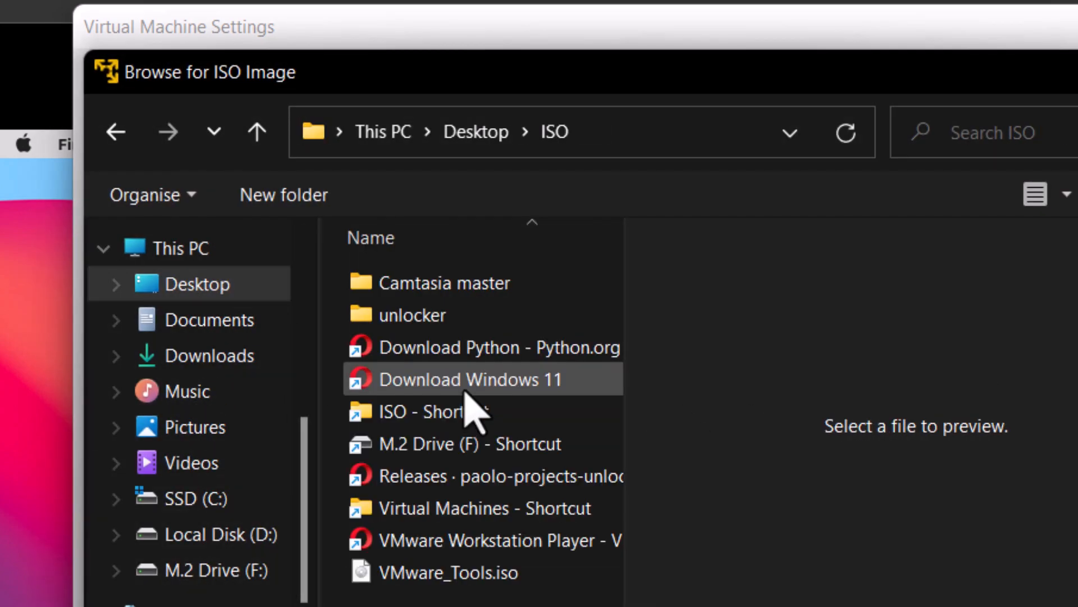
left_click(434, 549)
left_click(437, 565)
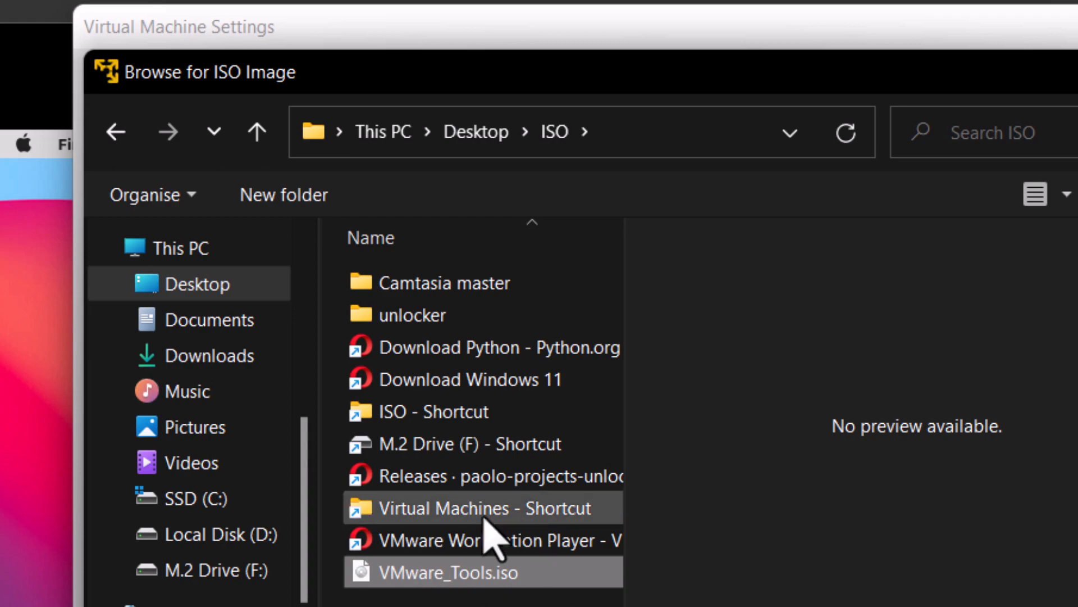
key("Return")
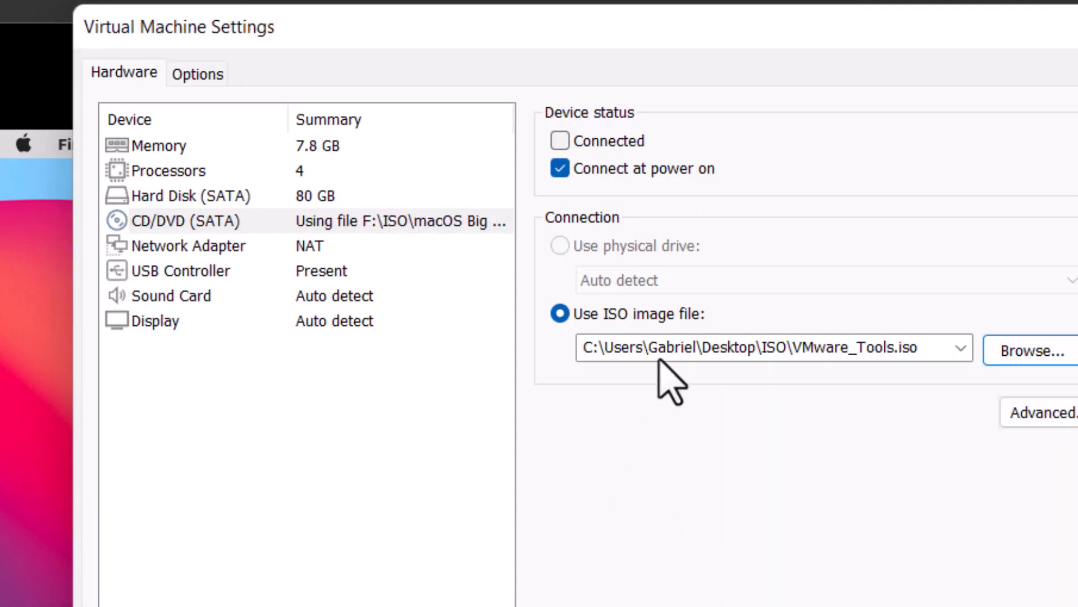
left_click(560, 141)
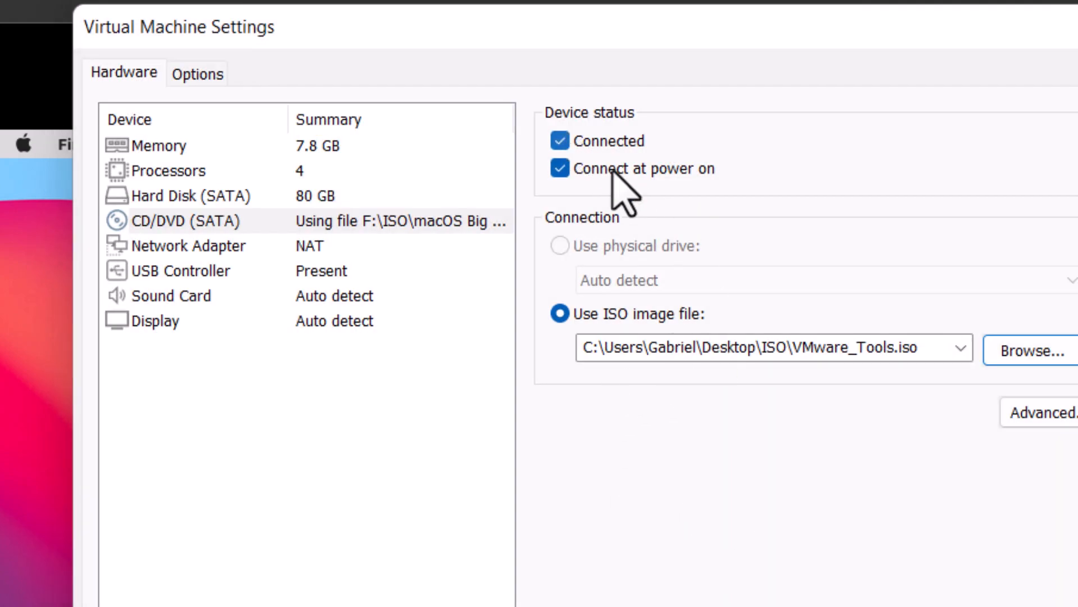
left_click(653, 526)
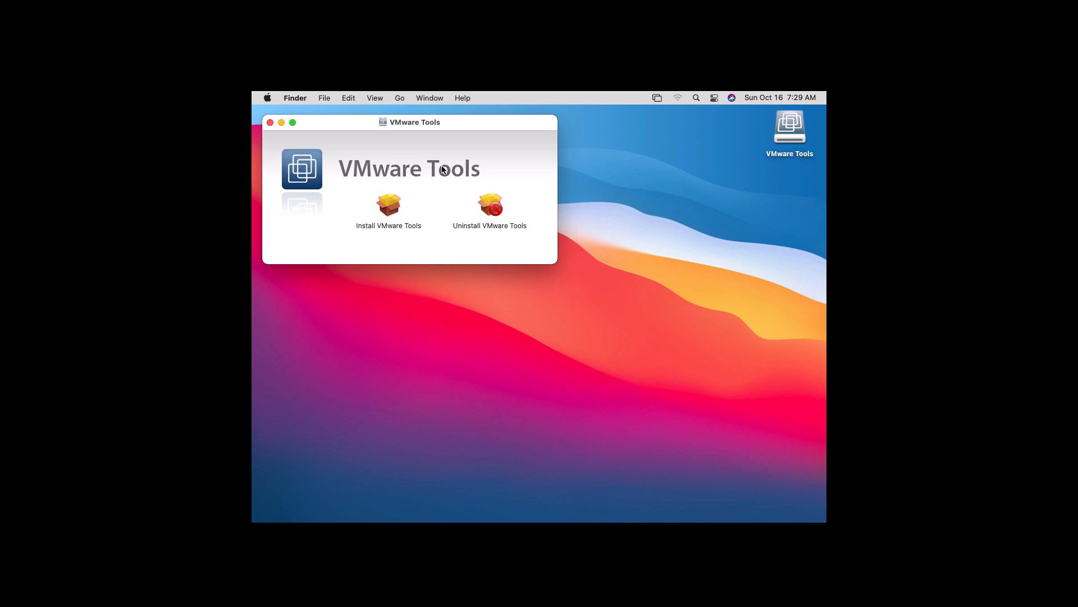
Launch Install VMware Tools from the mounted VMware Tools disc and proceed through the installer to the installation.
left_click(396, 210)
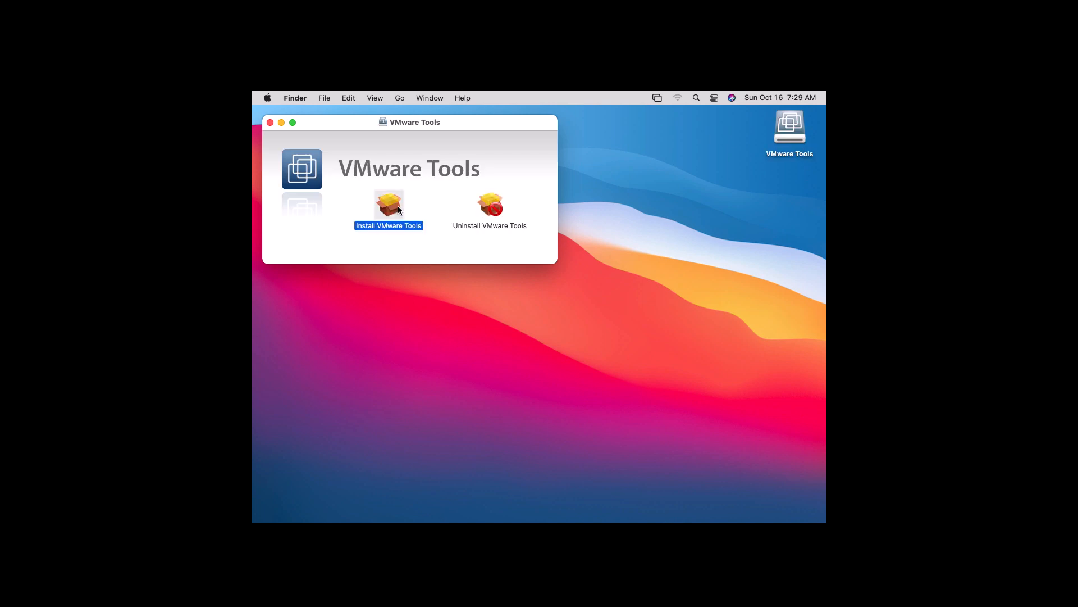
double_click(393, 208)
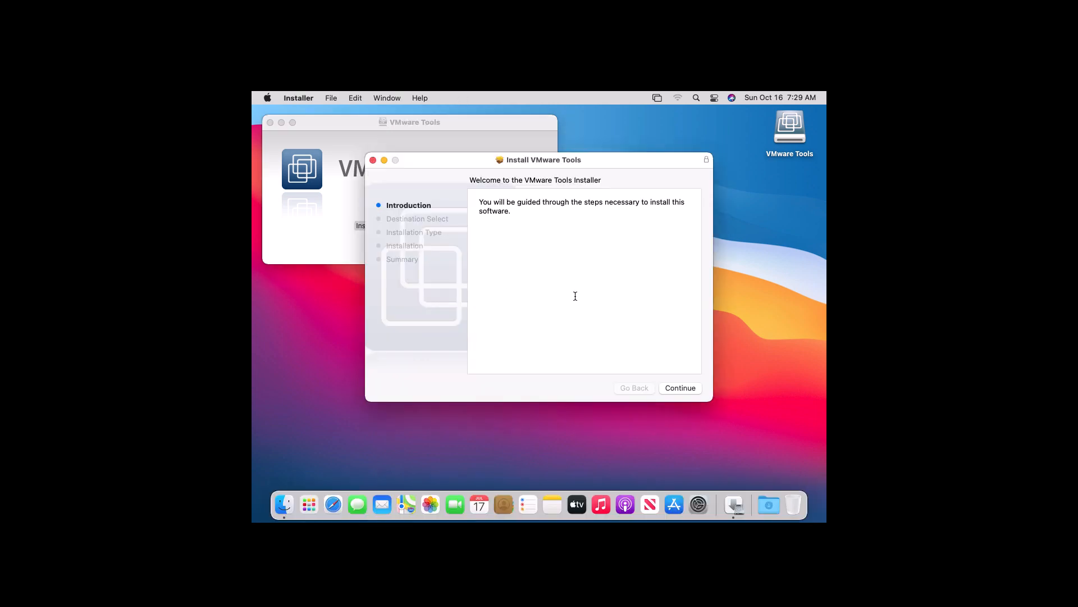
left_click(689, 390)
left_click(683, 387)
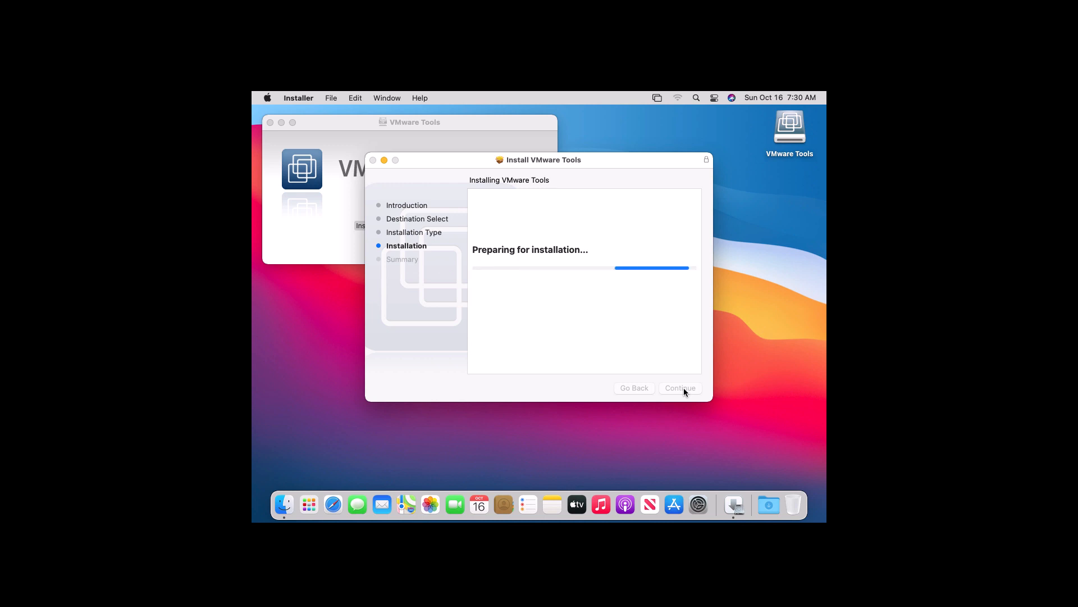
left_click(625, 271)
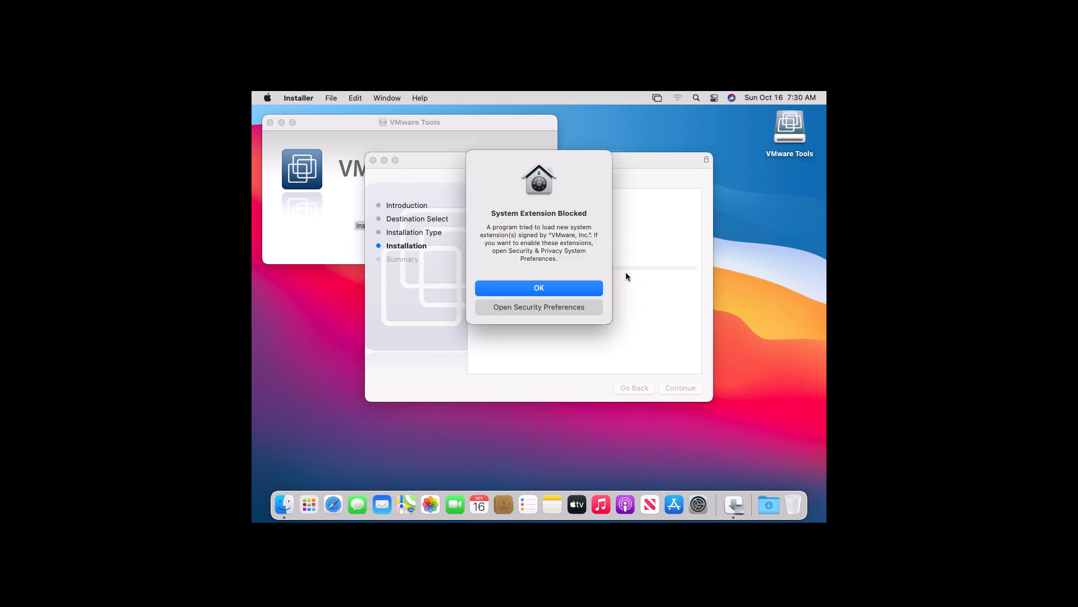
Unlock the Security & Privacy preferences with the account password and allow the blocked system software from VMware, Inc.
left_click(532, 310)
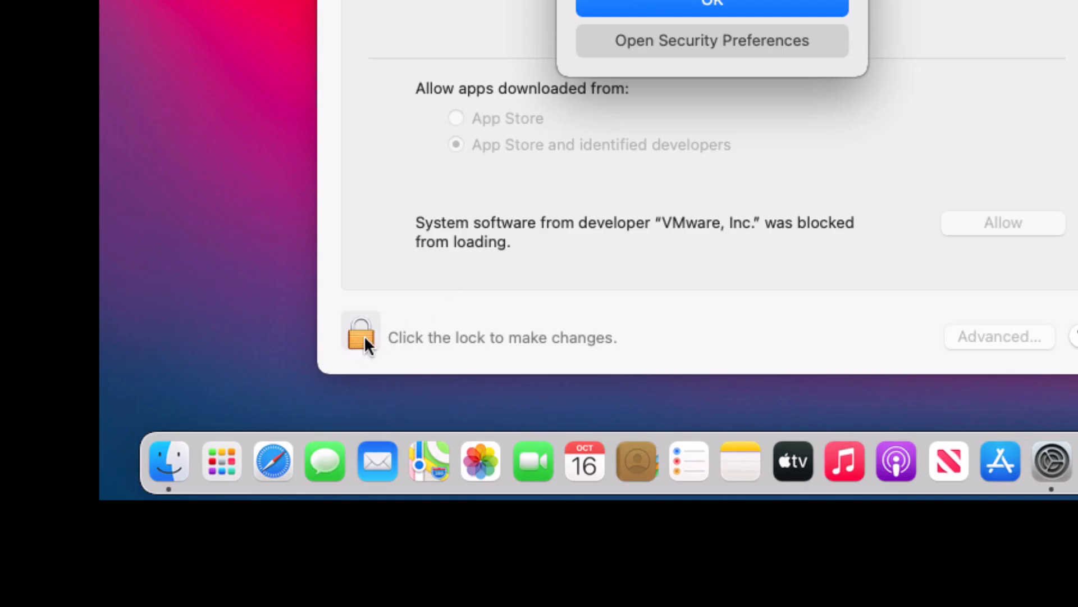
left_click(363, 334)
type("*******")
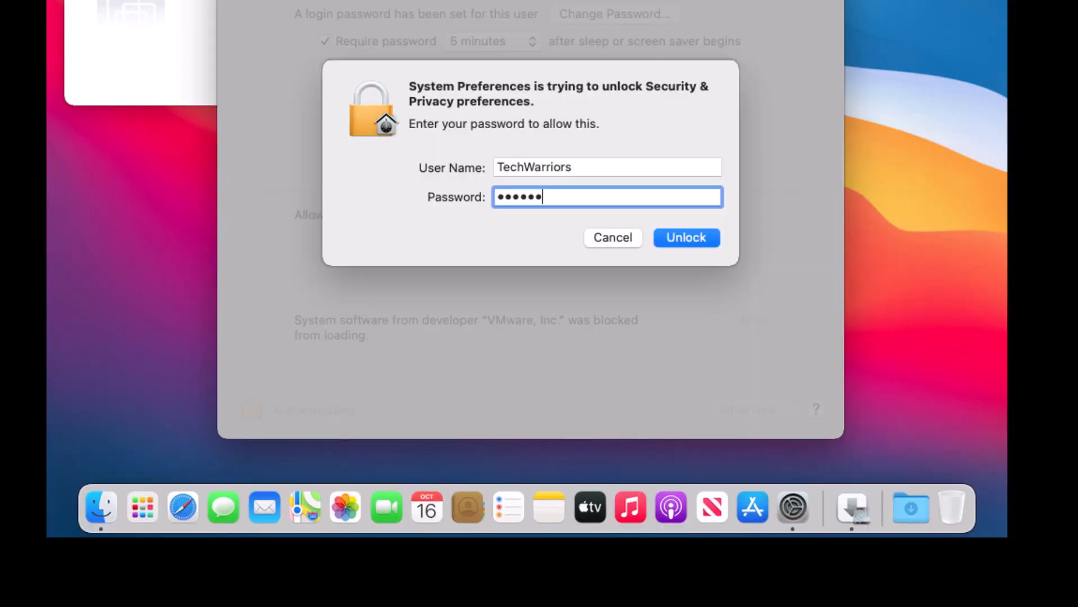
key("Return")
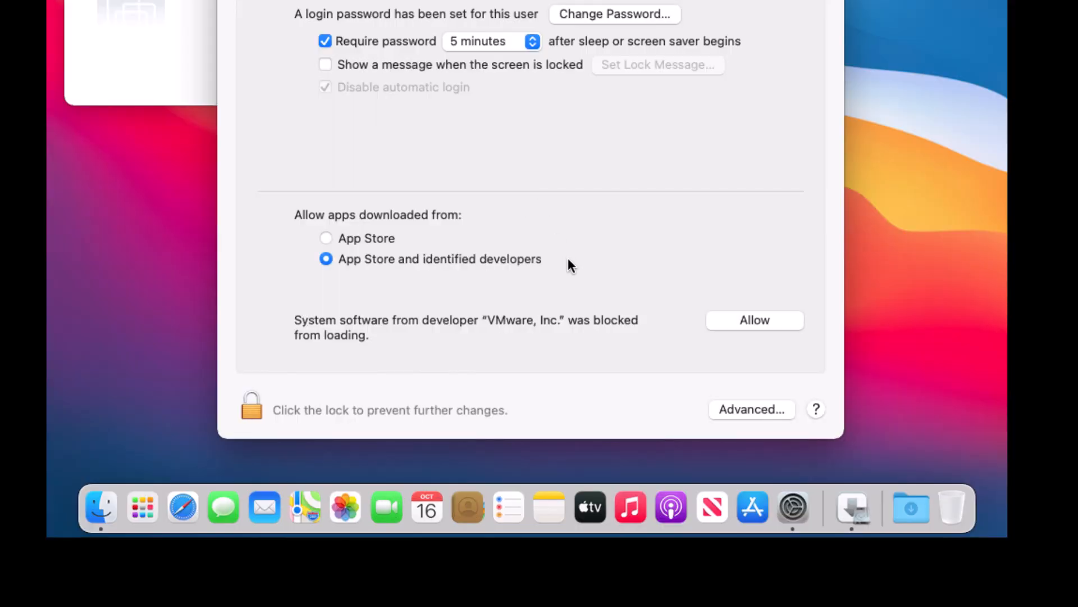
left_click(765, 320)
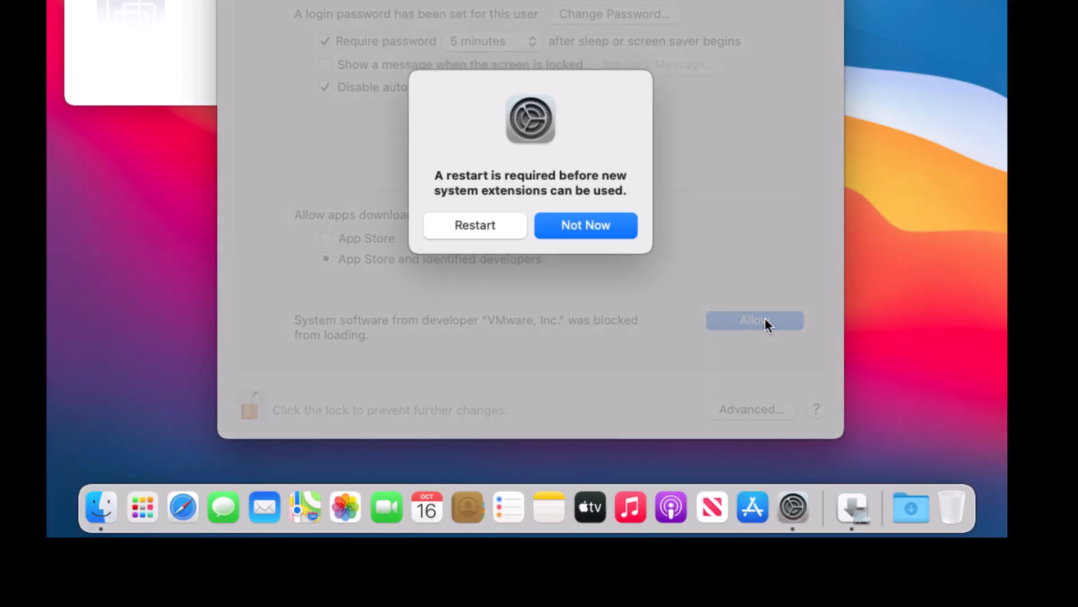
Try to restart macOS from the system extensions prompt, and cancel the pending restart.
left_click(501, 228)
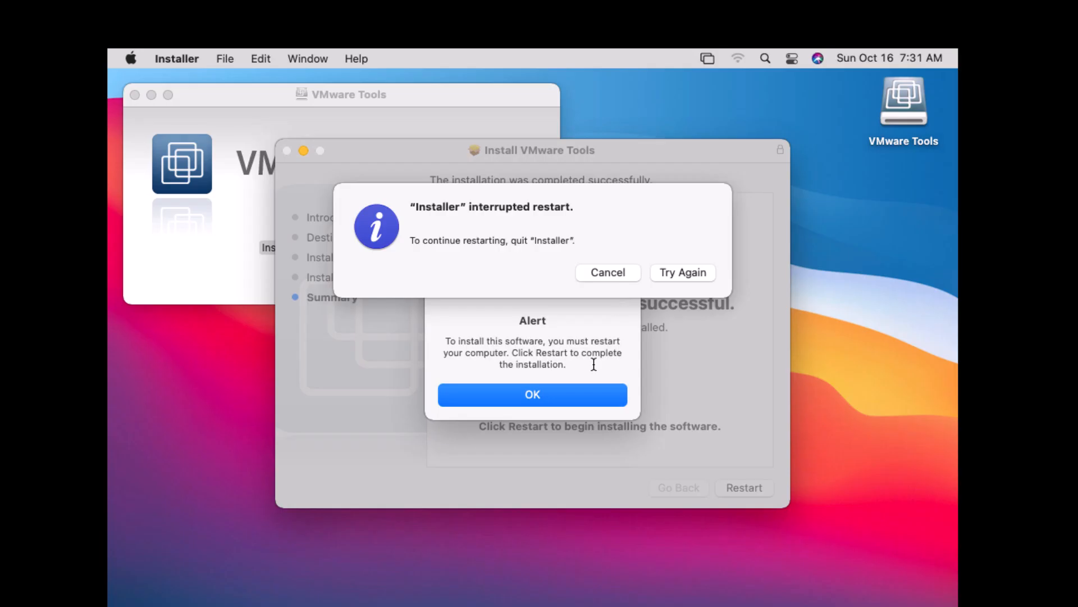
left_click(569, 209)
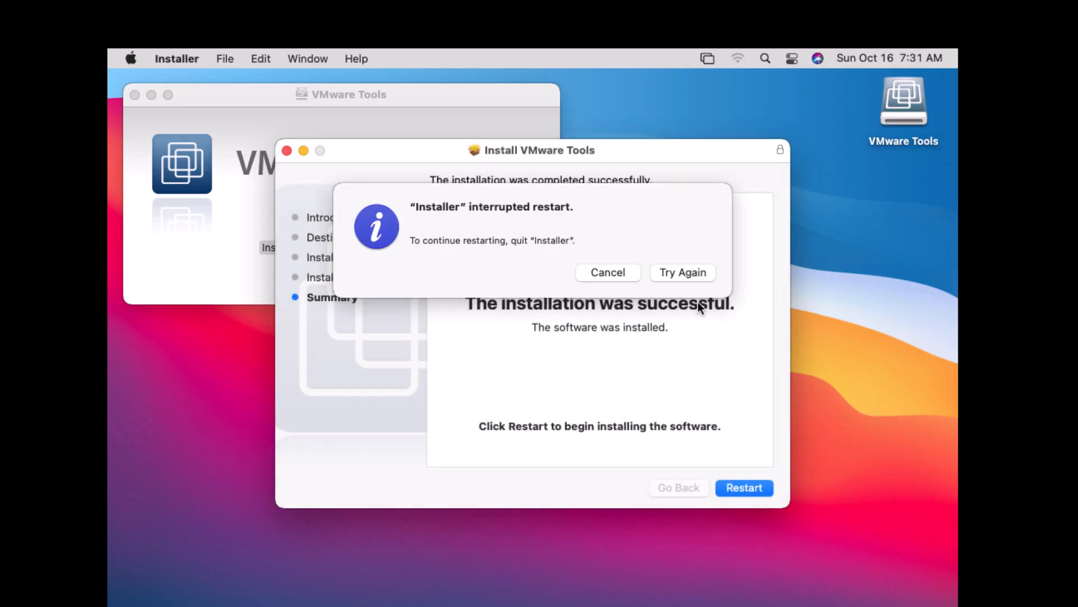
left_click(623, 273)
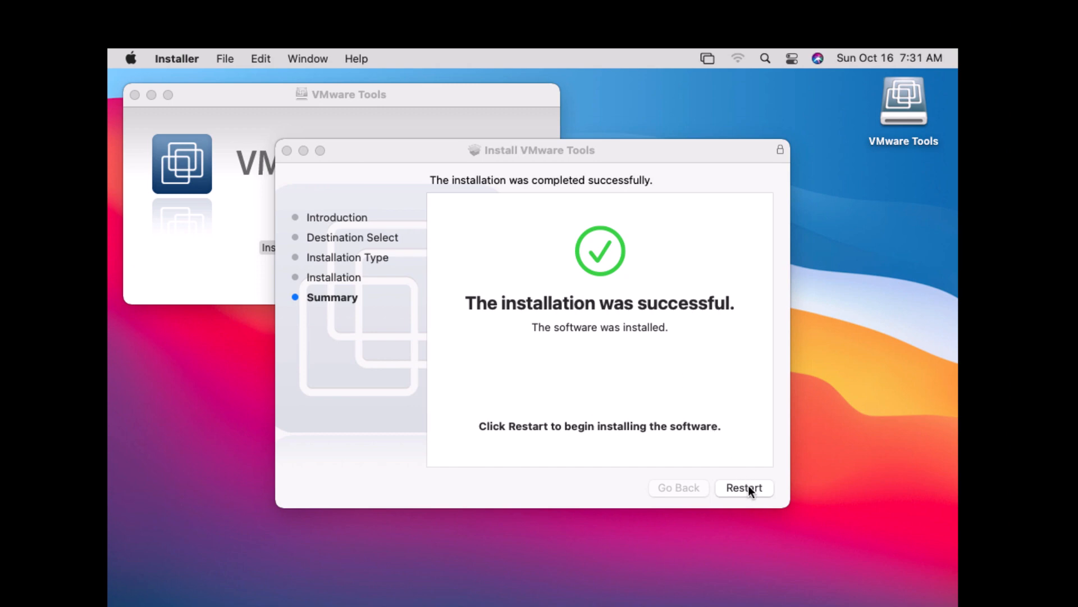